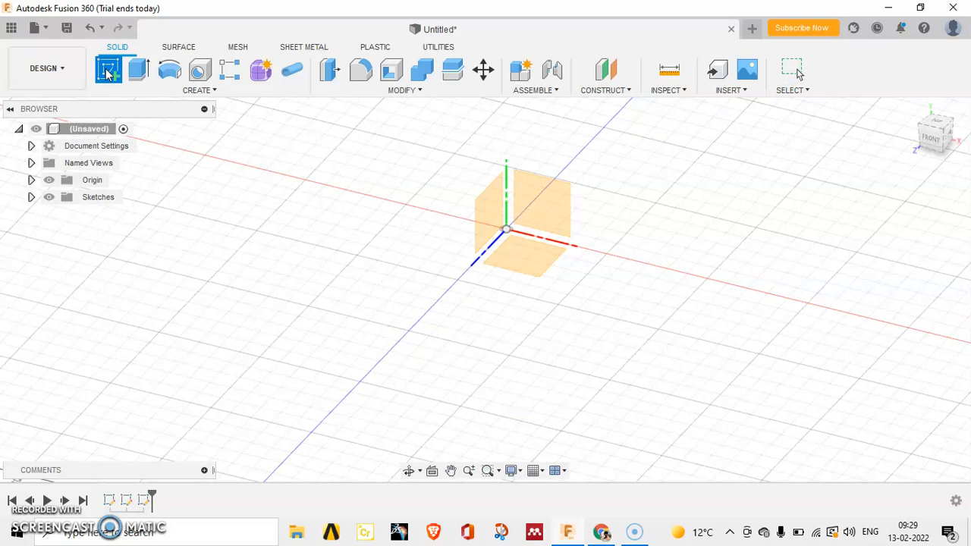
left_click(559, 214)
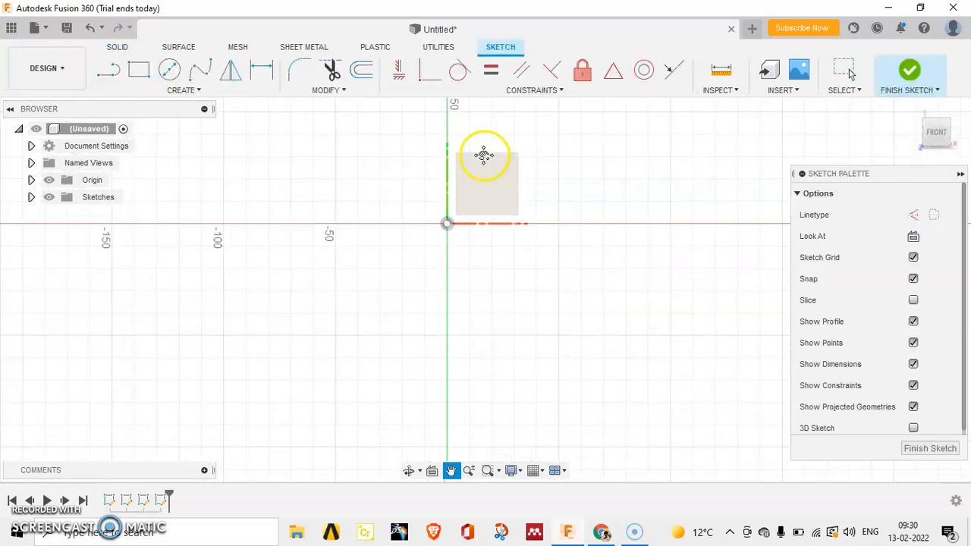
left_click(213, 92)
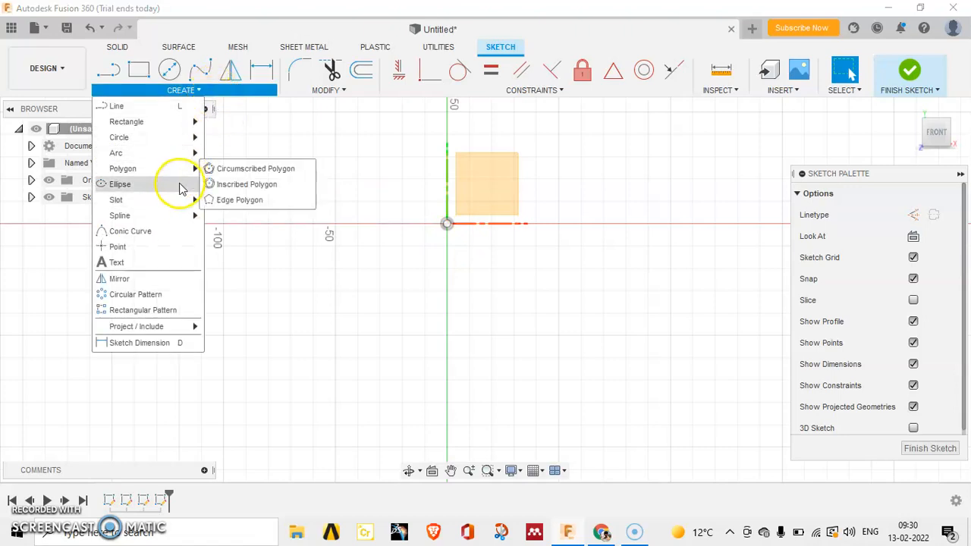
mouse_move(169, 201)
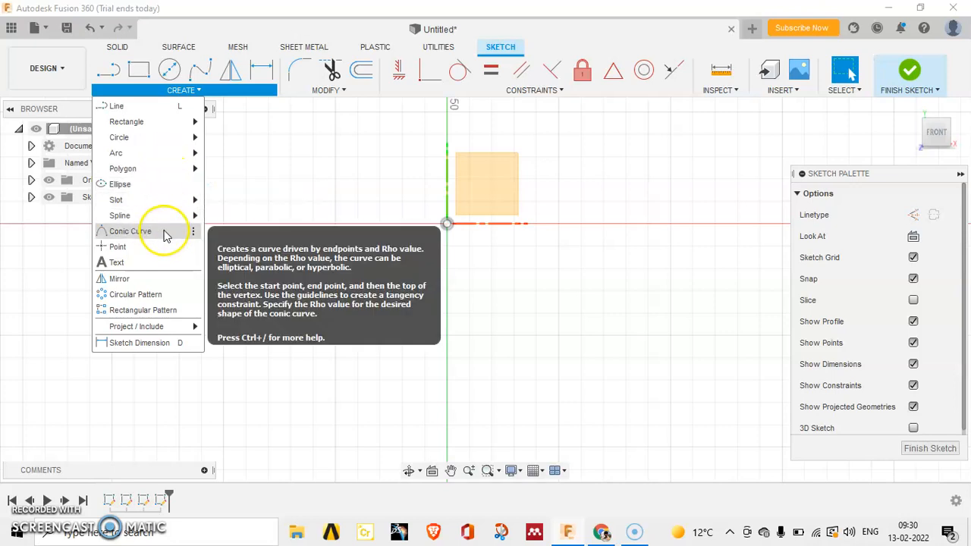
mouse_move(166, 176)
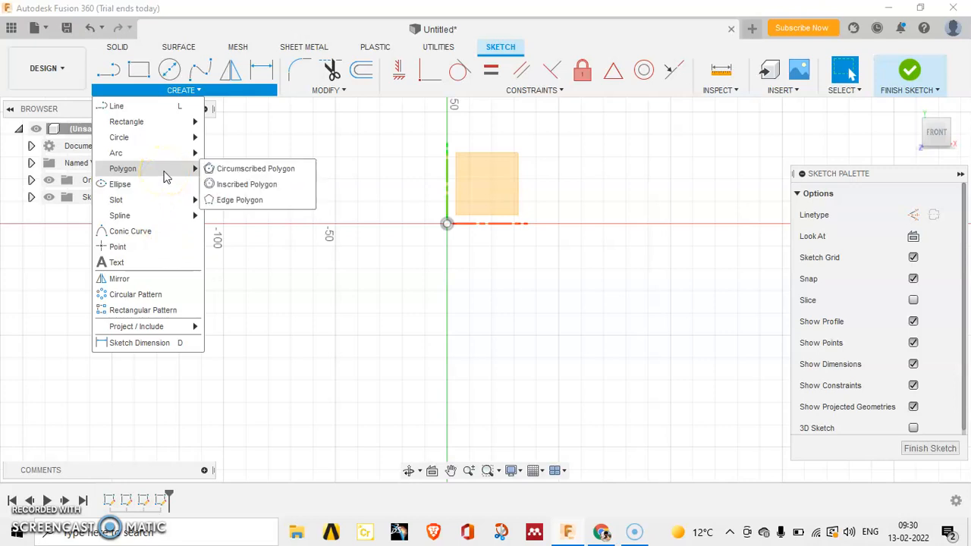
left_click(781, 90)
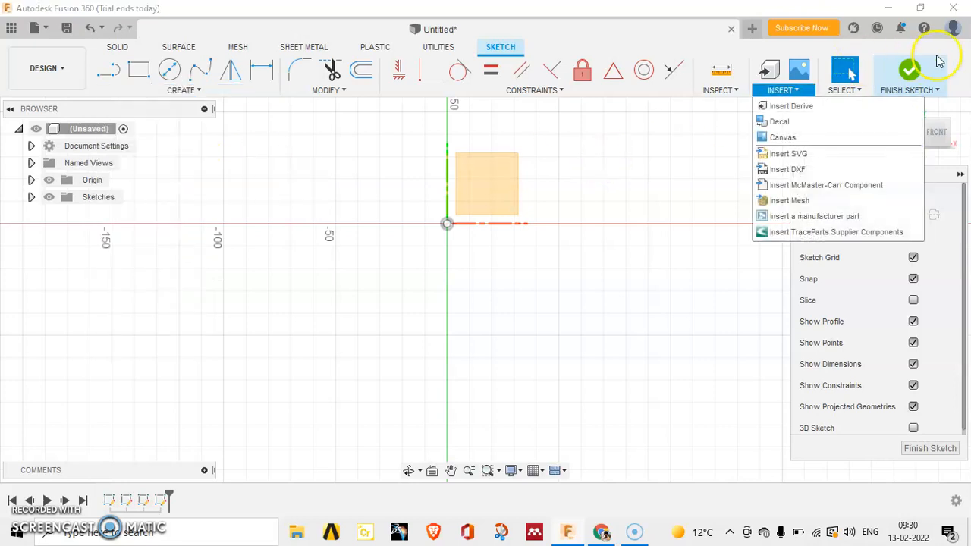
left_click(910, 72)
mouse_move(557, 205)
middle_mouse_down()
mouse_move(475, 273)
mouse_move(491, 240)
middle_mouse_up()
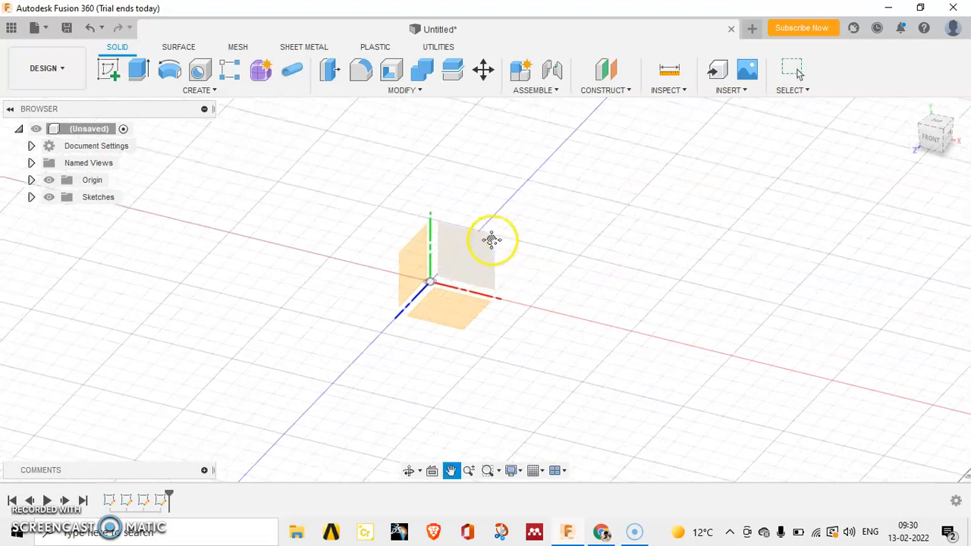
left_click(108, 70)
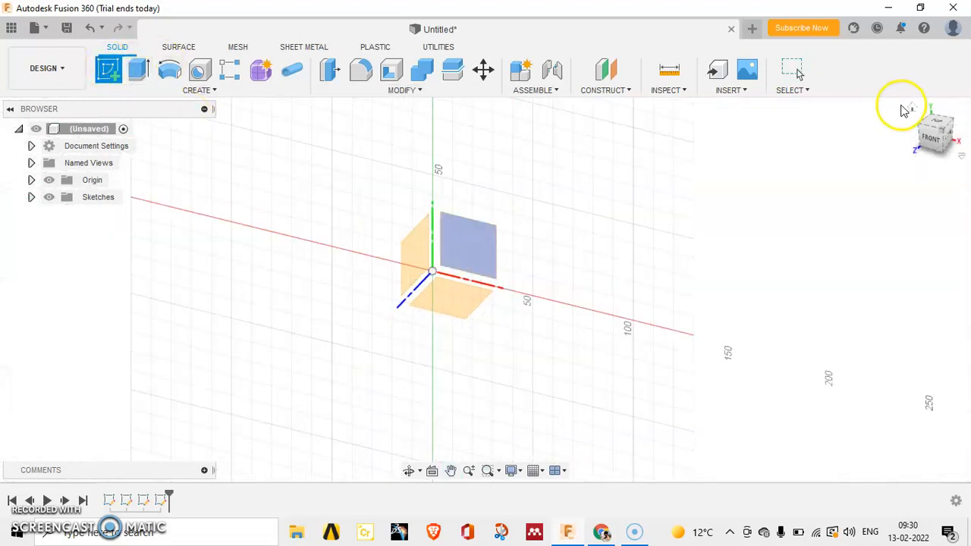
key("Escape")
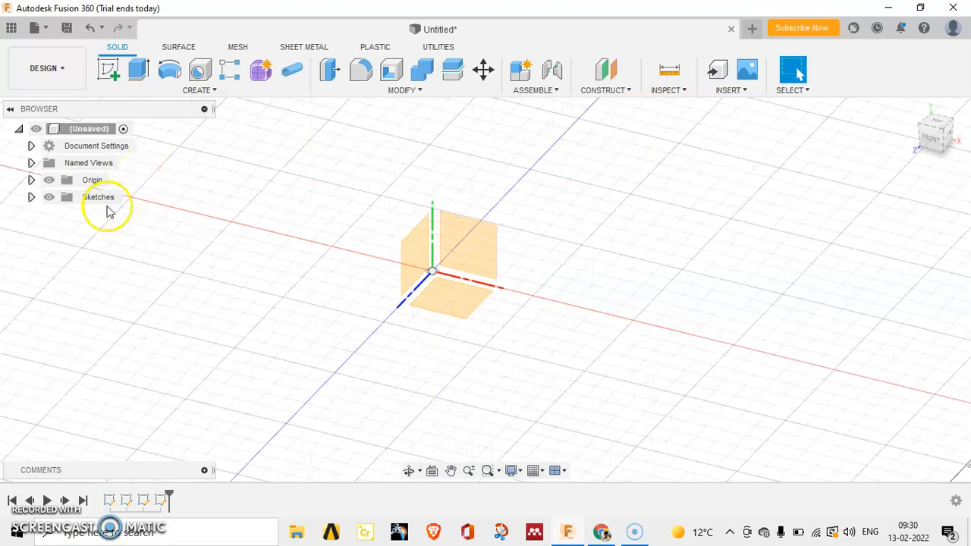
- Hide the origin geometry and start a new sketch on the vertical front plane
left_click(50, 181)
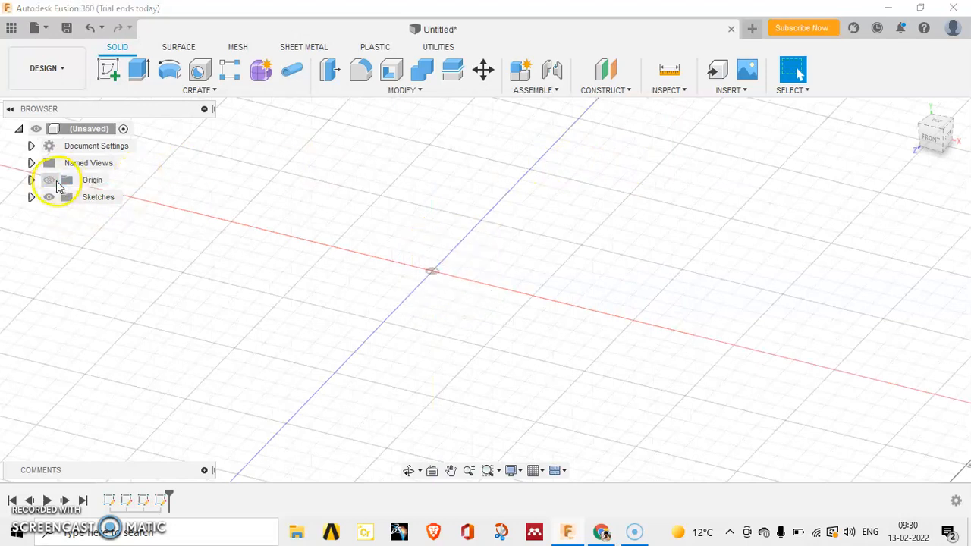
middle_click_drag(194, 182, 231, 166)
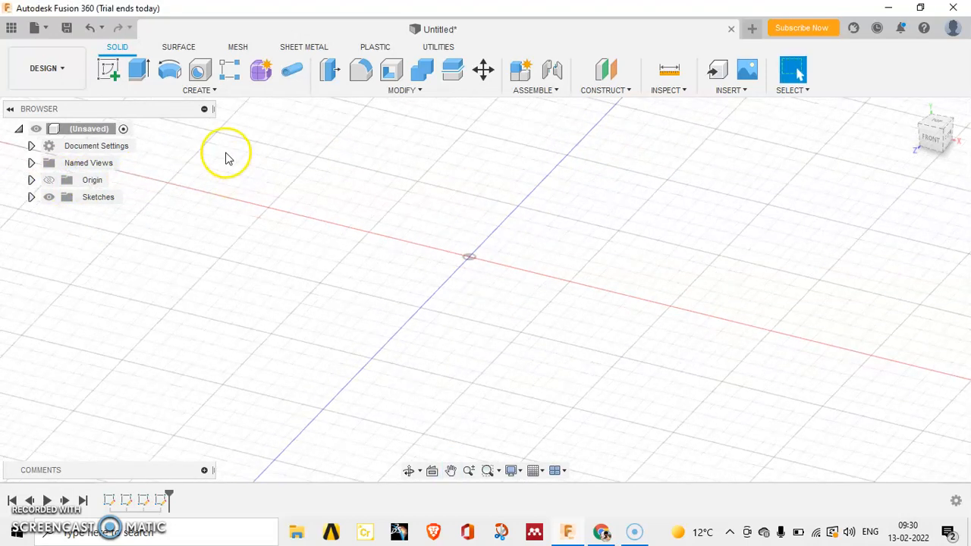
left_click(112, 73)
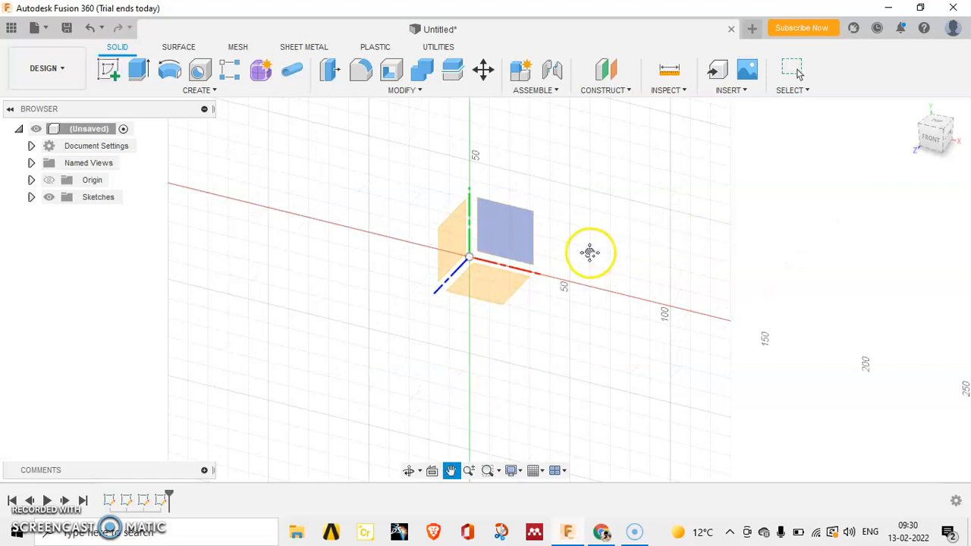
middle_click_drag(589, 251, 580, 241)
left_click(512, 235)
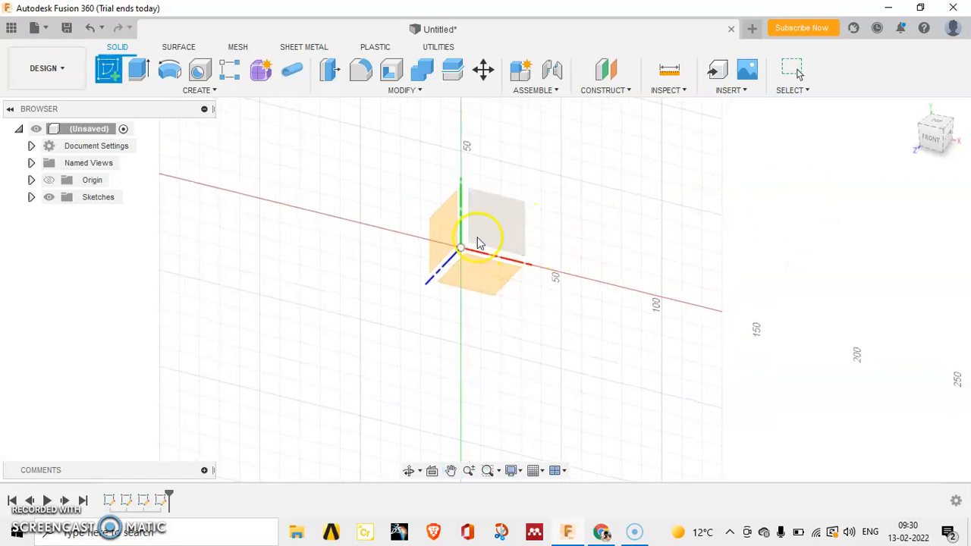
left_click(489, 224)
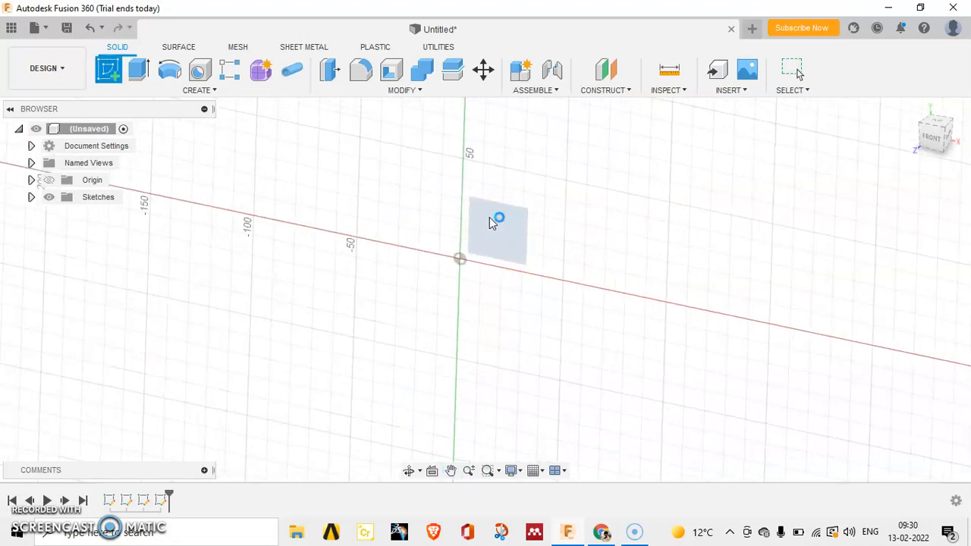
- Sketch a six-sided circumscribed polygon centred on the origin, about 46.7 mm from the centre to the upper edge's midpoint
left_click(193, 90)
mouse_move(177, 168)
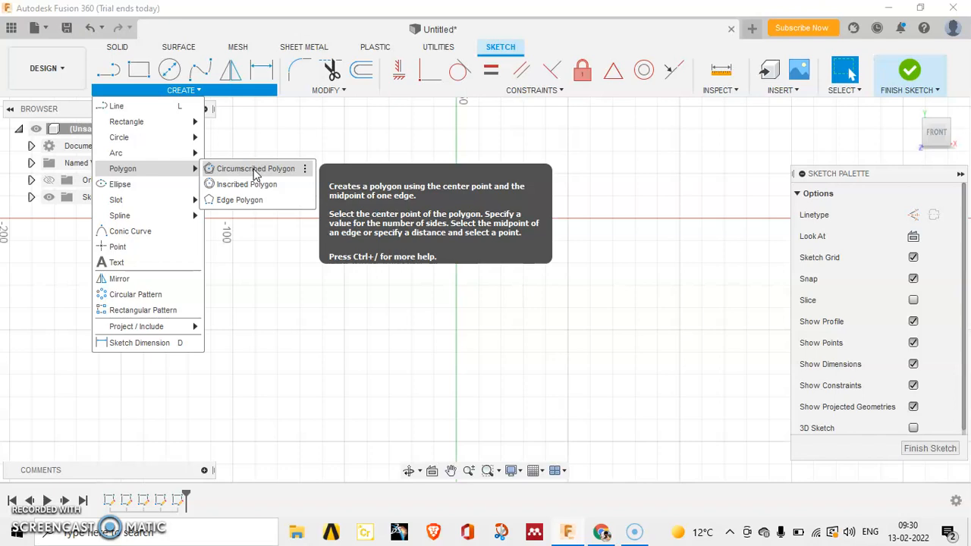
left_click(256, 169)
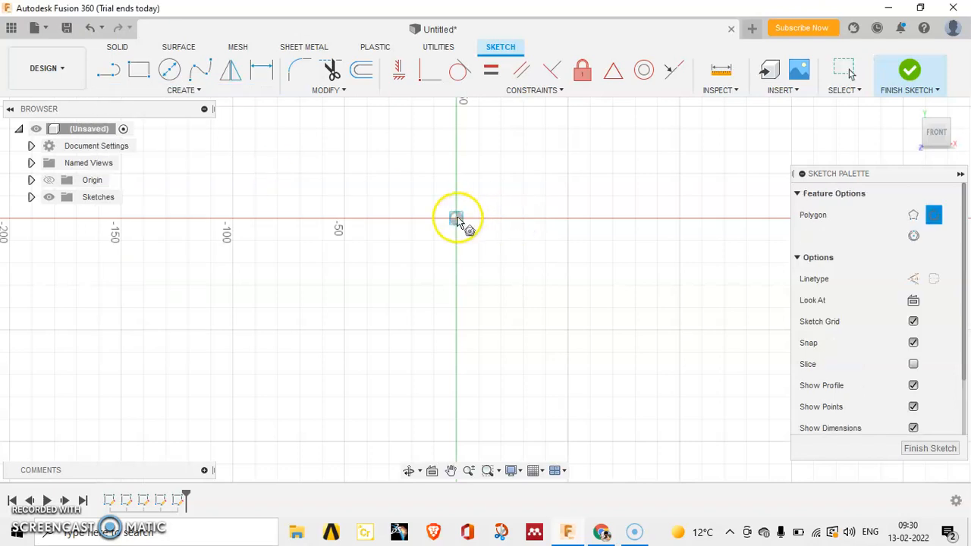
middle_click_drag(457, 220, 446, 294)
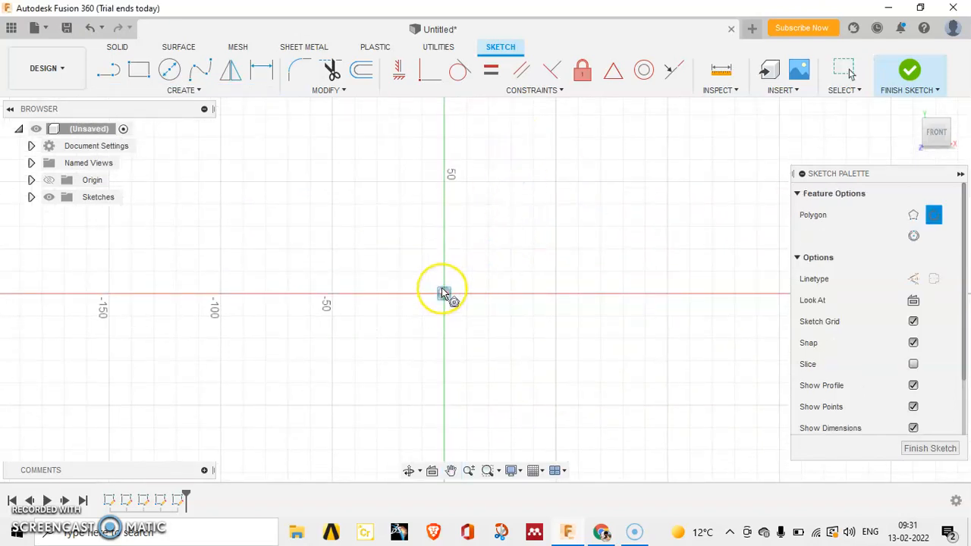
left_click(443, 293)
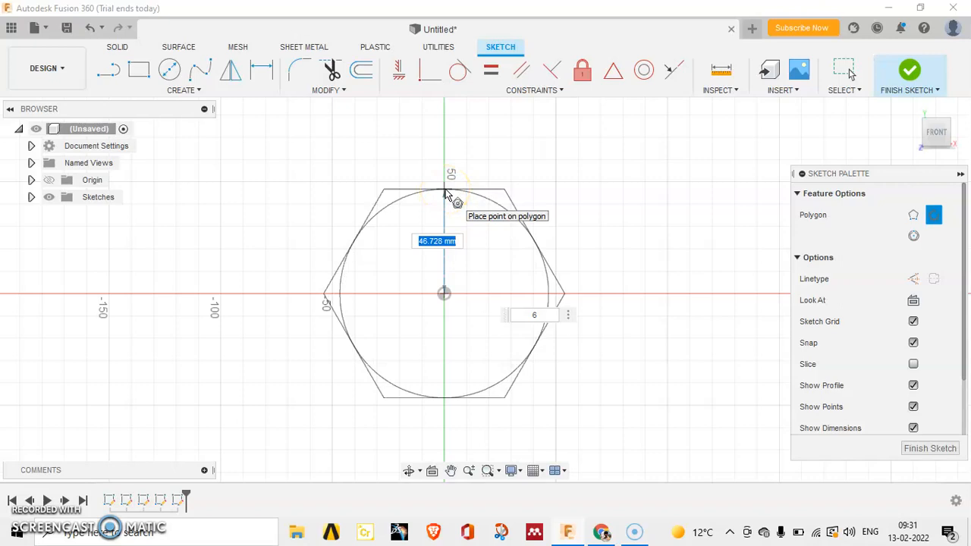
left_click(445, 191)
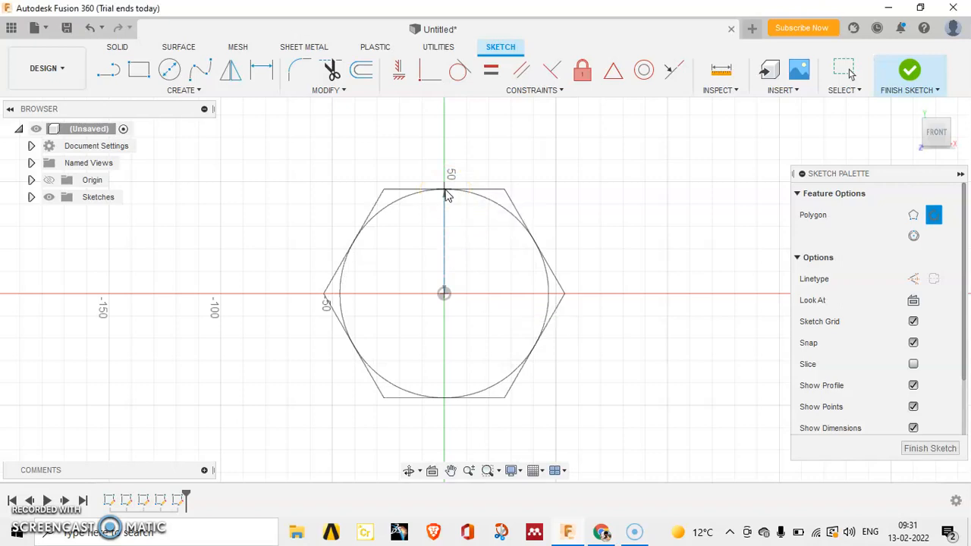
key("Escape")
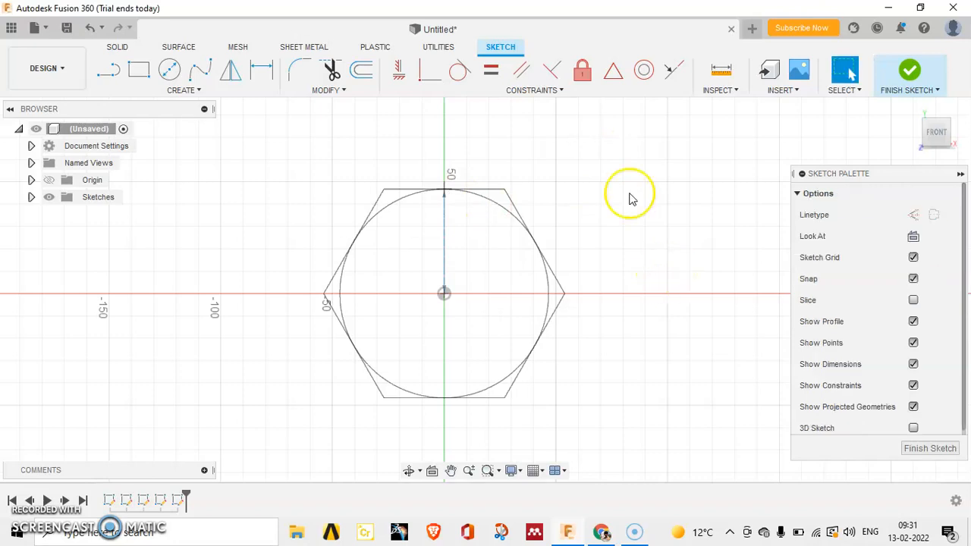
- Set the hexagon's centre-to-edge dimension to 50 mm
scroll(576, 151, "down", 3)
middle_click_drag(593, 253, 489, 290)
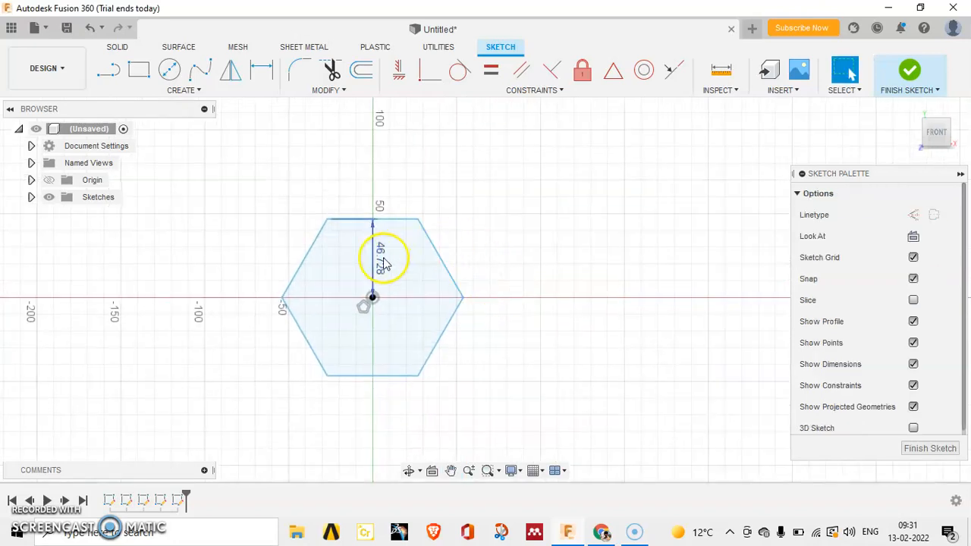
double_click(379, 258)
type("5")
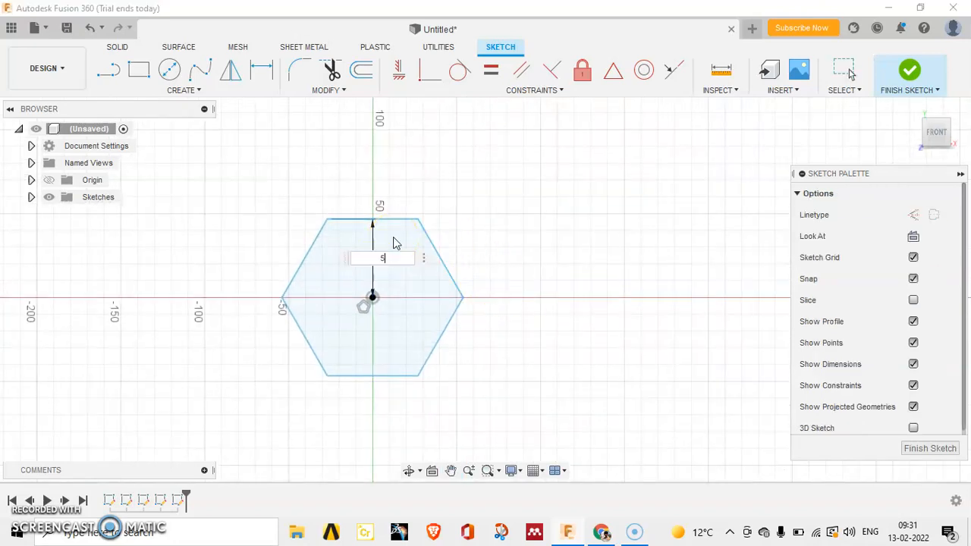
type("0")
key("Return")
- Sketch a circumscribed polygon with 8 sides and a 70 mm centre-to-edge distance, centred on the horizontal axis to the right of the hexagon
scroll(398, 231, "down", 2)
middle_click_drag(379, 250, 346, 228)
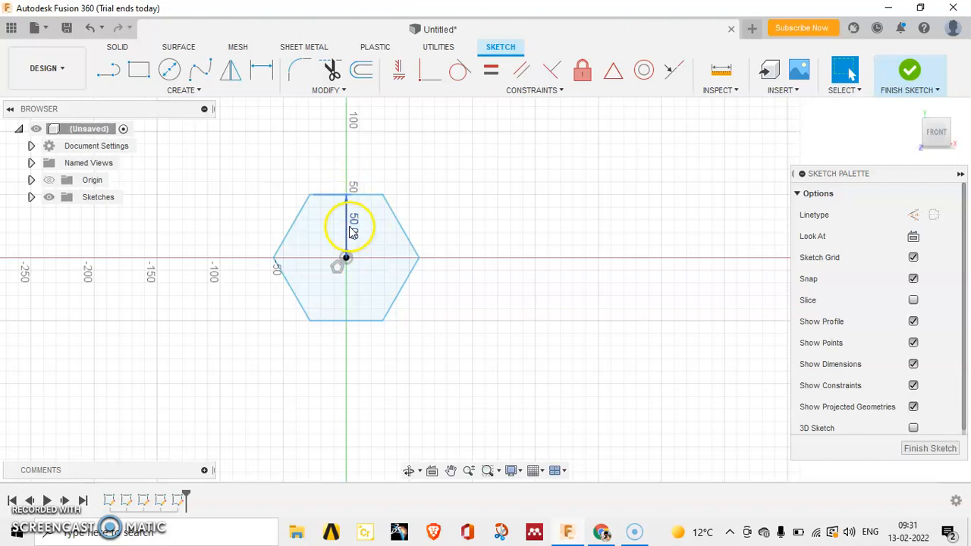
middle_click_drag(354, 219, 447, 216)
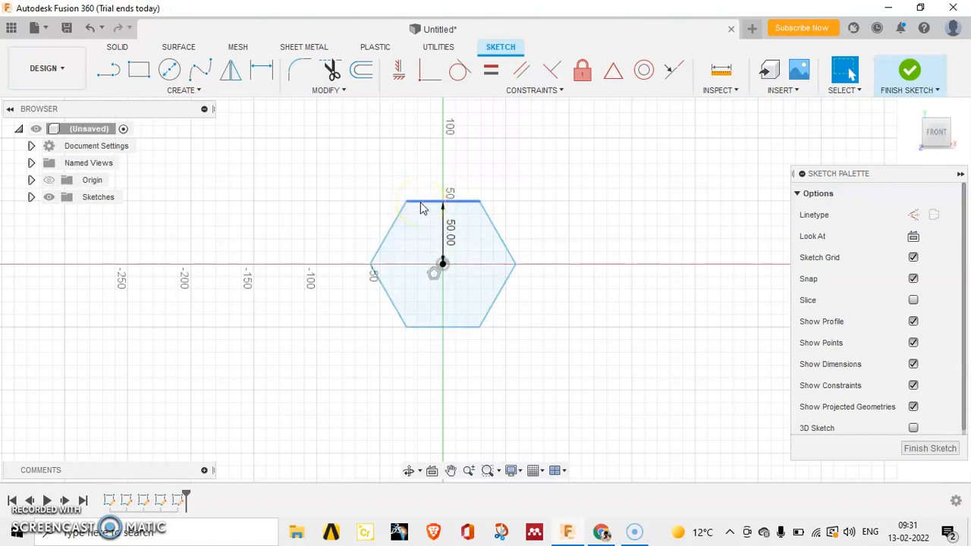
middle_click_drag(480, 167, 383, 162)
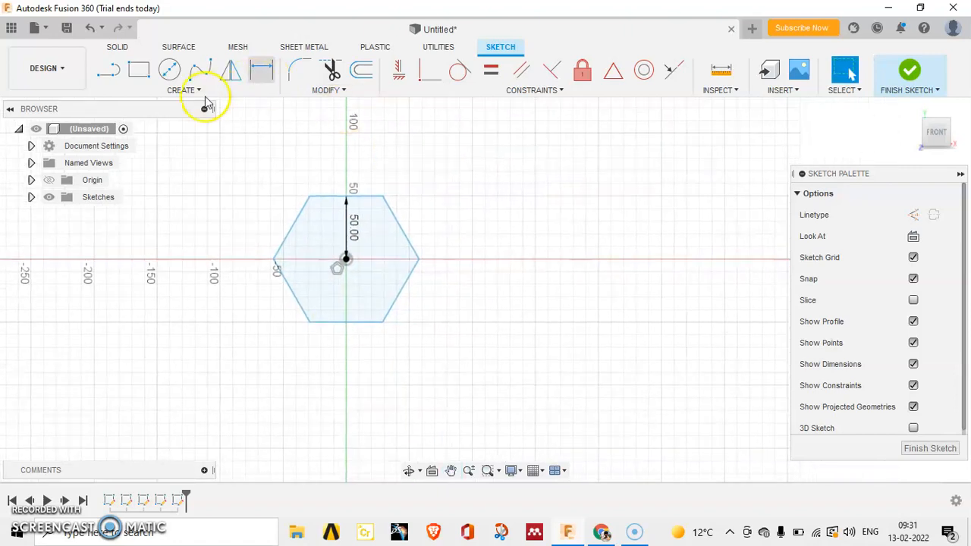
left_click(186, 91)
mouse_move(168, 176)
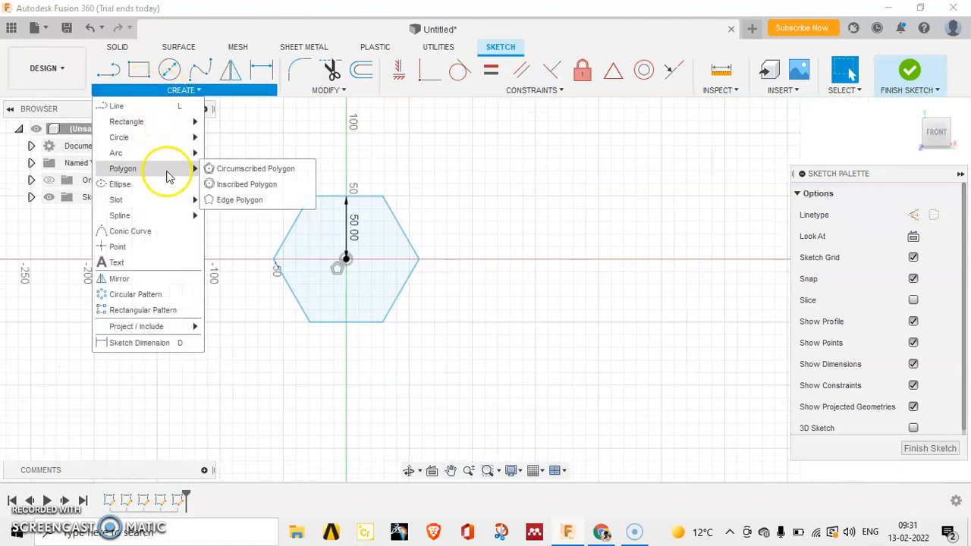
left_click(228, 168)
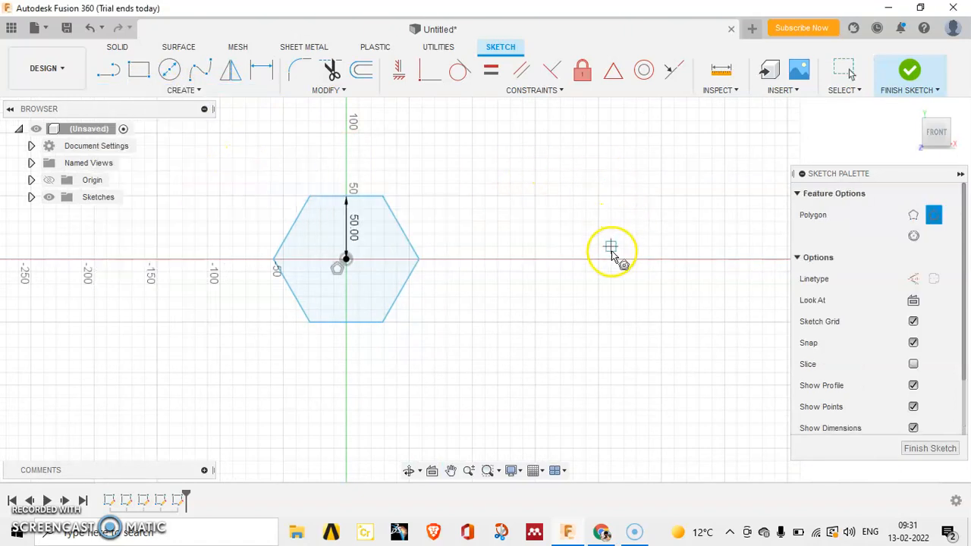
left_click(611, 258)
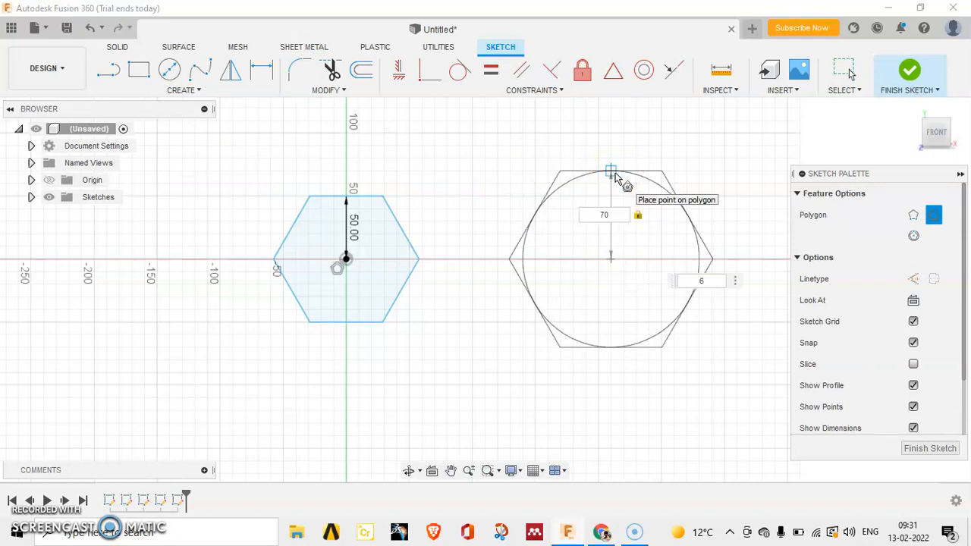
key("Tab")
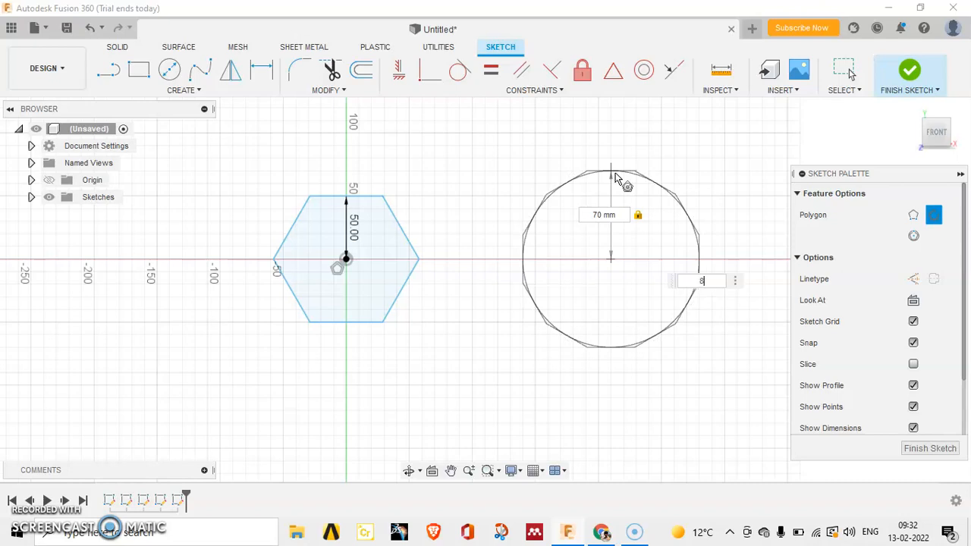
key("Return")
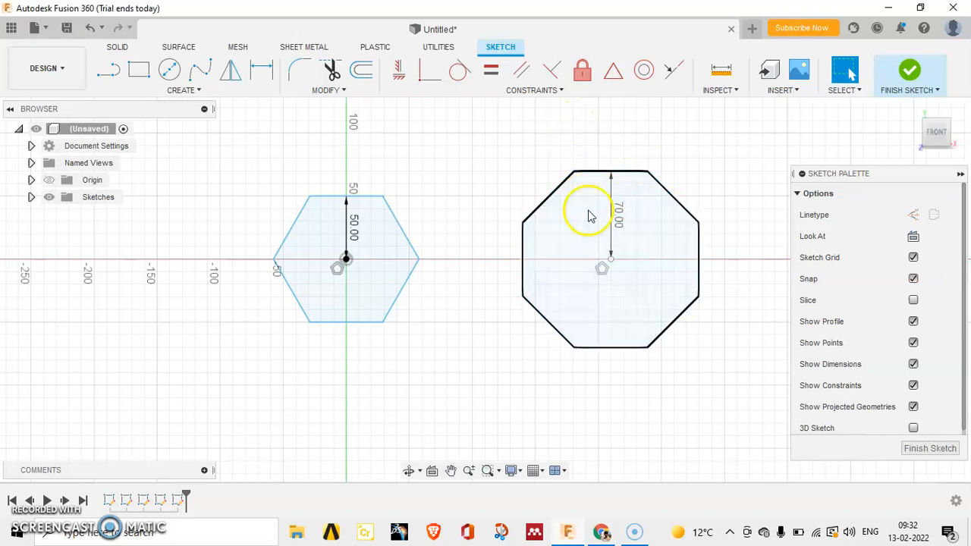
- Delete both the hexagon and the octagon from the sketch
scroll(589, 216, "down", 2)
mouse_move(635, 230)
middle_mouse_down()
mouse_move(657, 245)
mouse_move(588, 289)
middle_mouse_up()
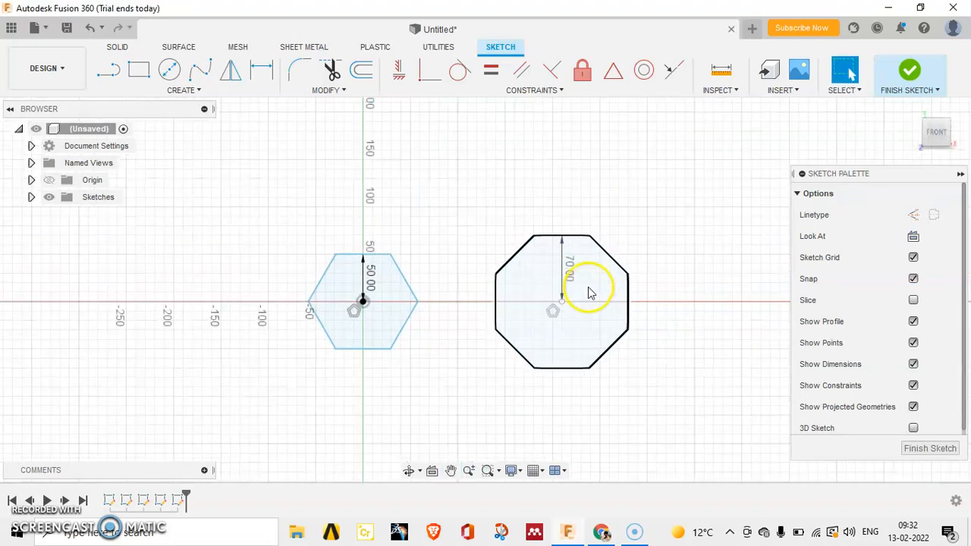
left_click_drag(215, 152, 785, 430)
key("Delete")
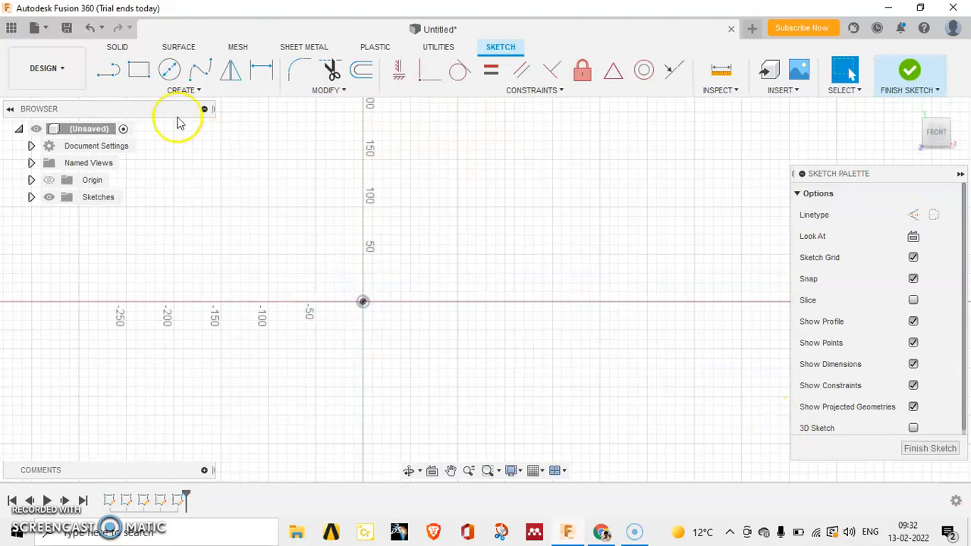
- Sketch an inscribed polygon with 8 sides and a 50 mm centre-to-vertex distance, centred on the origin
left_click(186, 90)
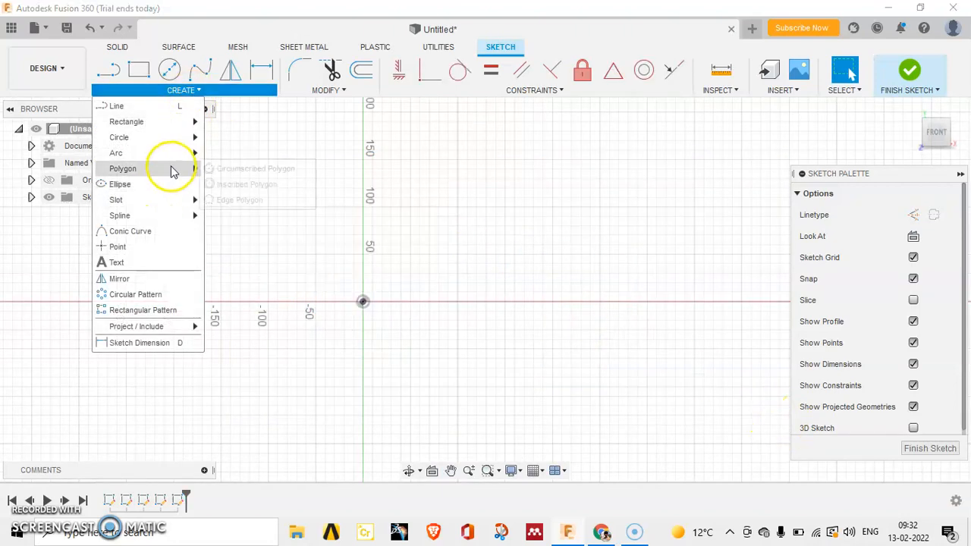
mouse_move(189, 167)
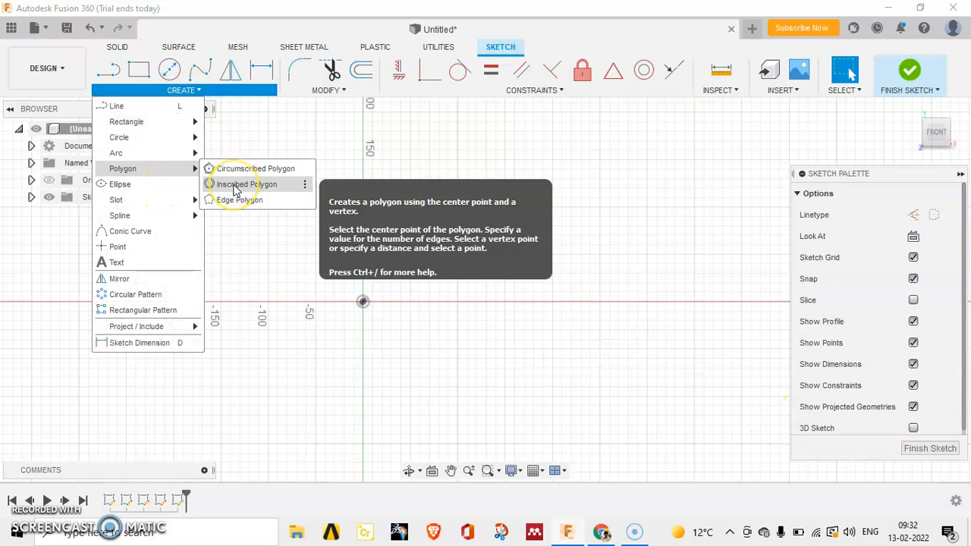
left_click(241, 184)
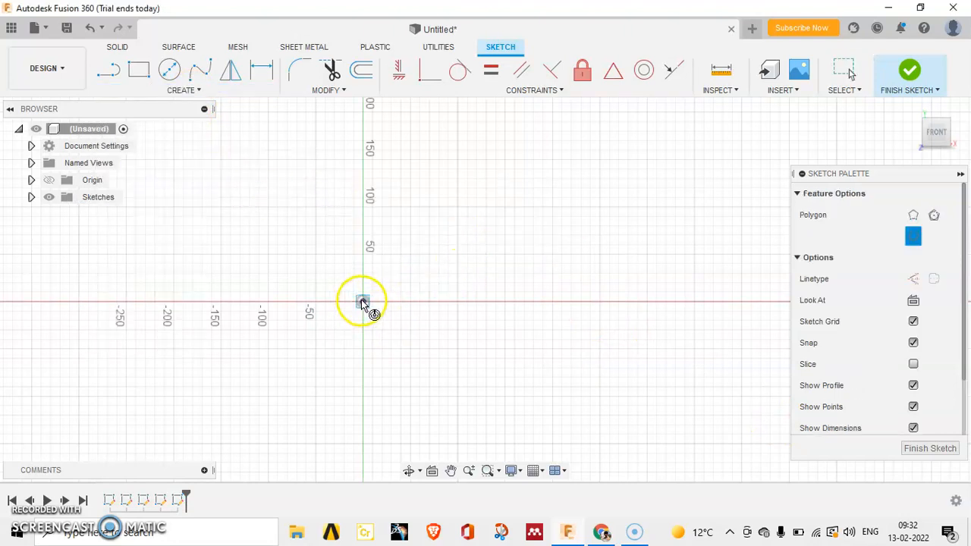
left_click(362, 302)
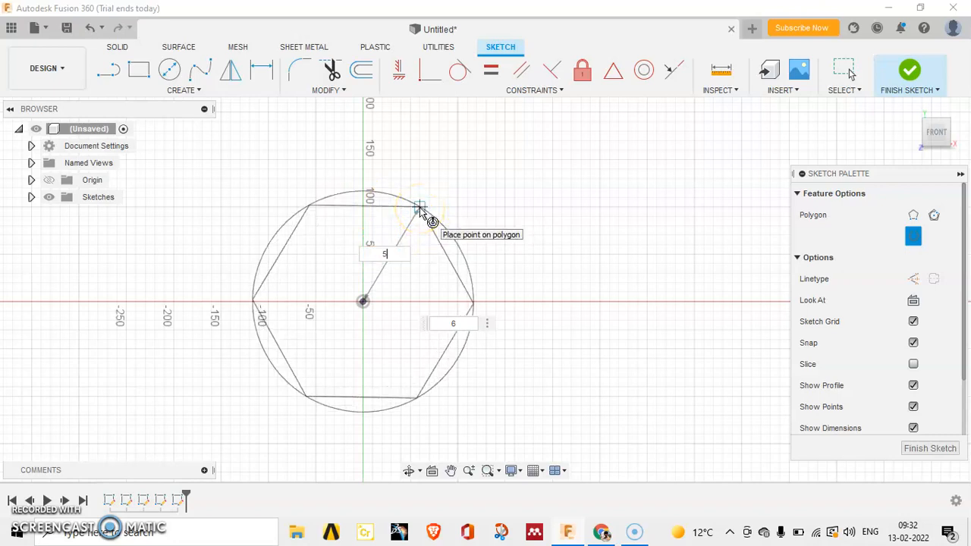
key("Tab")
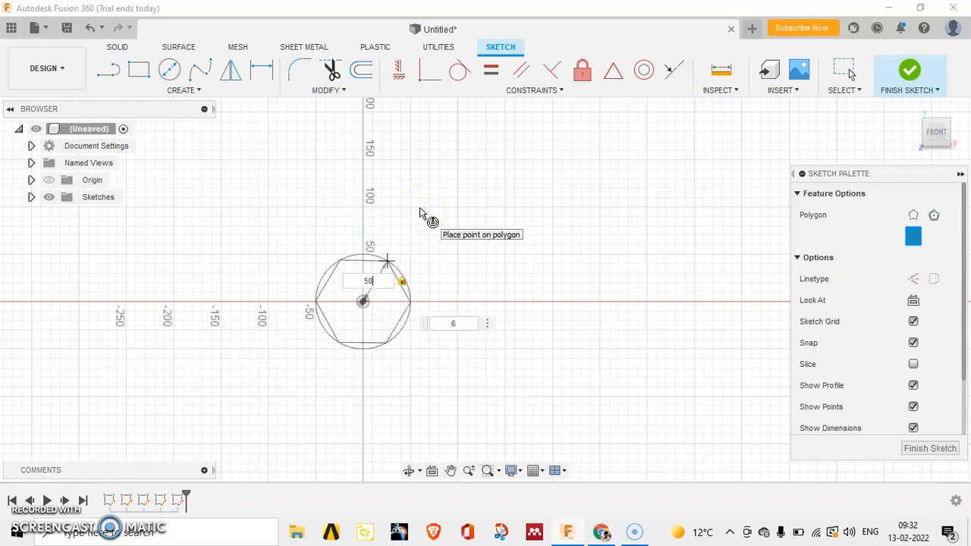
key("Tab")
type("89")
key("BackSpace")
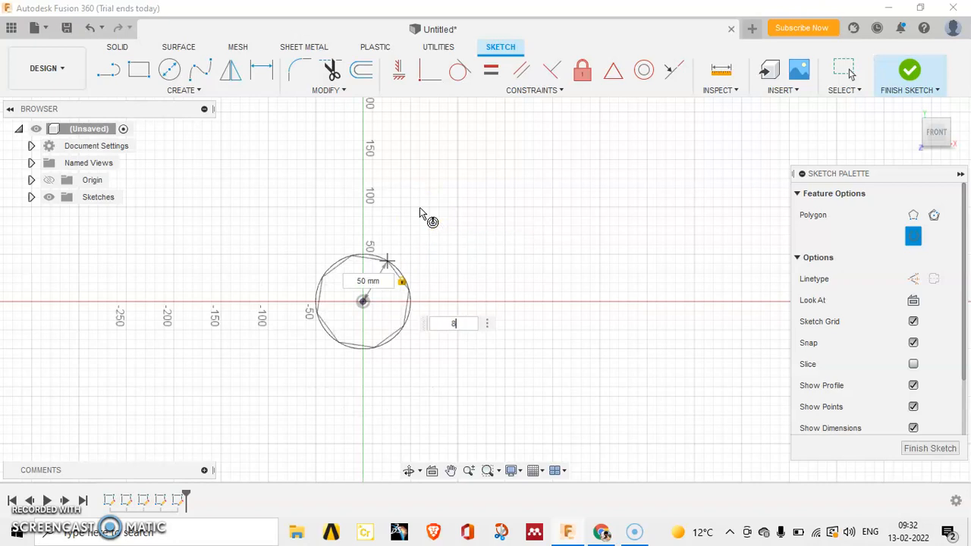
key("Return")
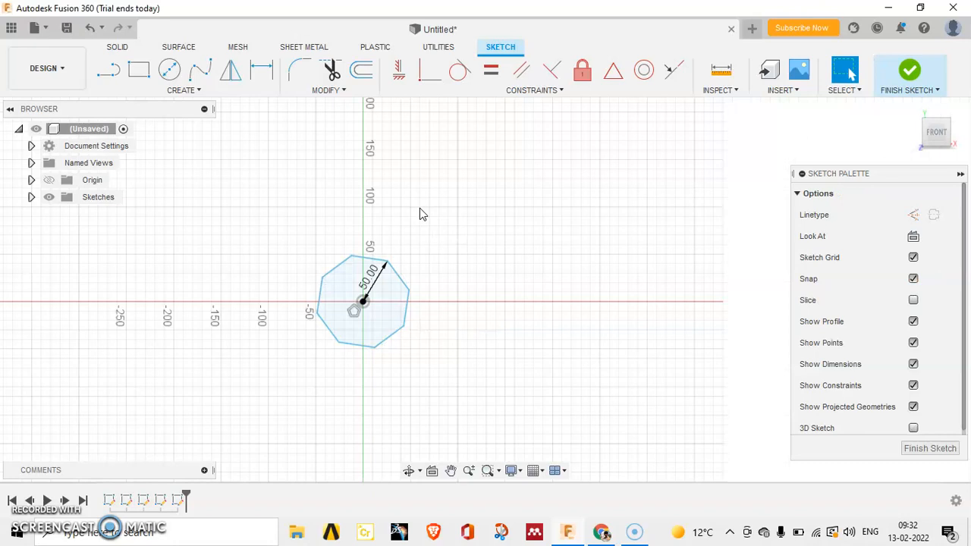
- Inspect the inscribed octagon and its centre-to-vertex dimension up close, and delete the whole octagon from the sketch
scroll(418, 292, "up", 3)
mouse_move(358, 267)
middle_mouse_down()
mouse_move(545, 248)
mouse_move(481, 255)
middle_mouse_up()
scroll(549, 254, "up", 1)
scroll(551, 258, "up", 2)
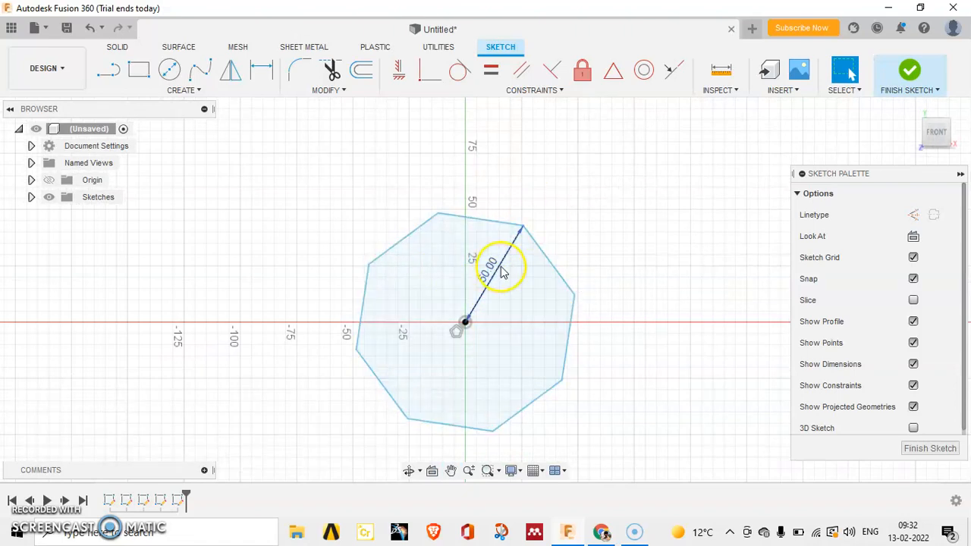
scroll(584, 225, "down", 4)
left_click_drag(327, 157, 670, 382)
key("Delete")
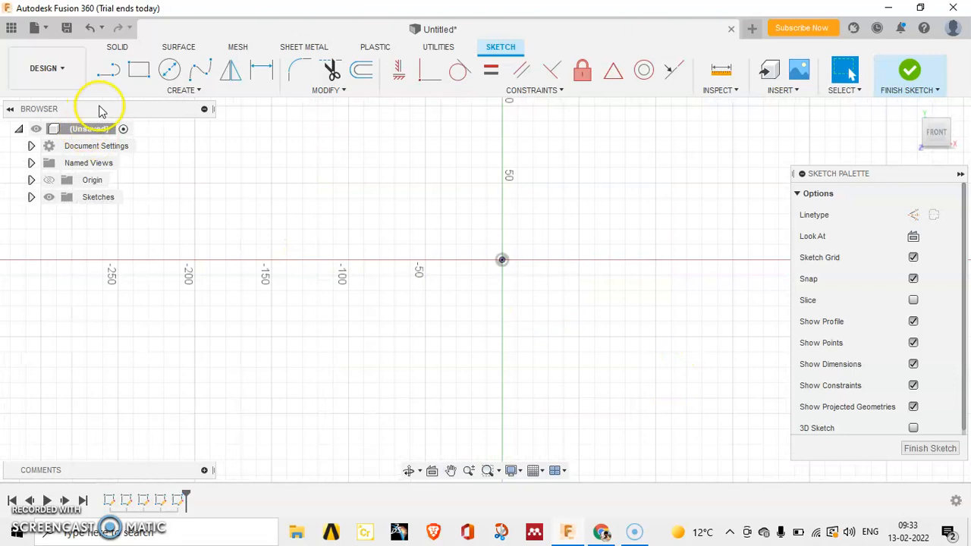
left_click(184, 90)
mouse_move(191, 170)
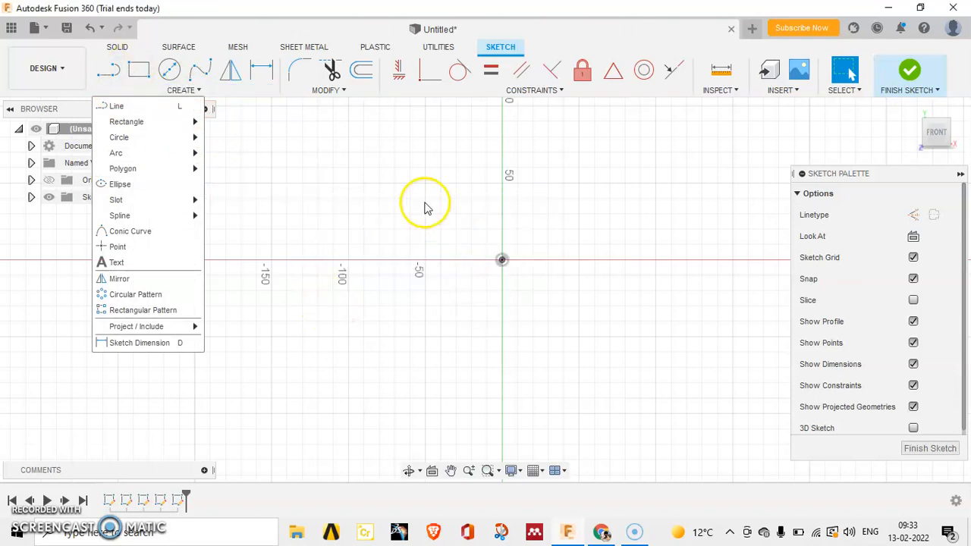
left_click(425, 208)
- Sketch a two-point rectangle around the origin, about 130 mm wide and 70 mm high
left_click(139, 69)
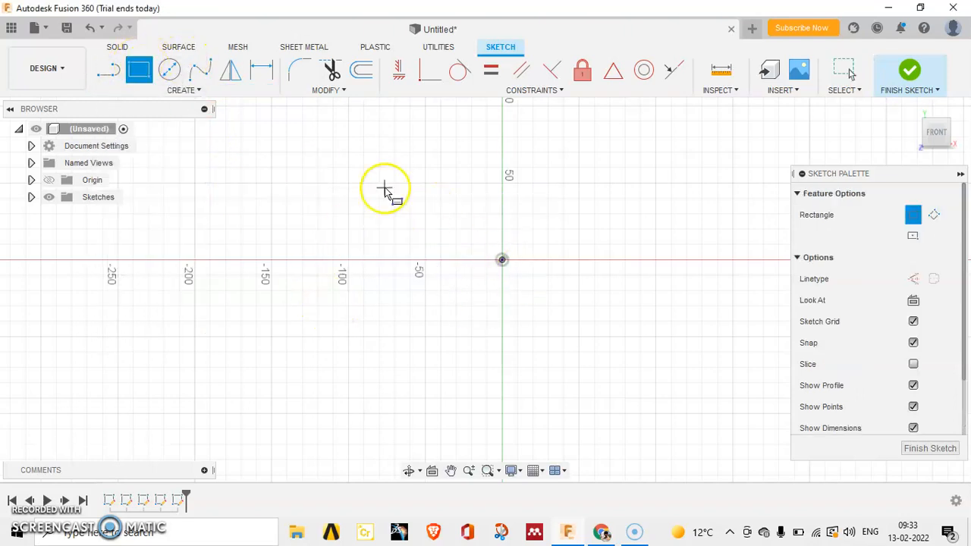
left_click(426, 229)
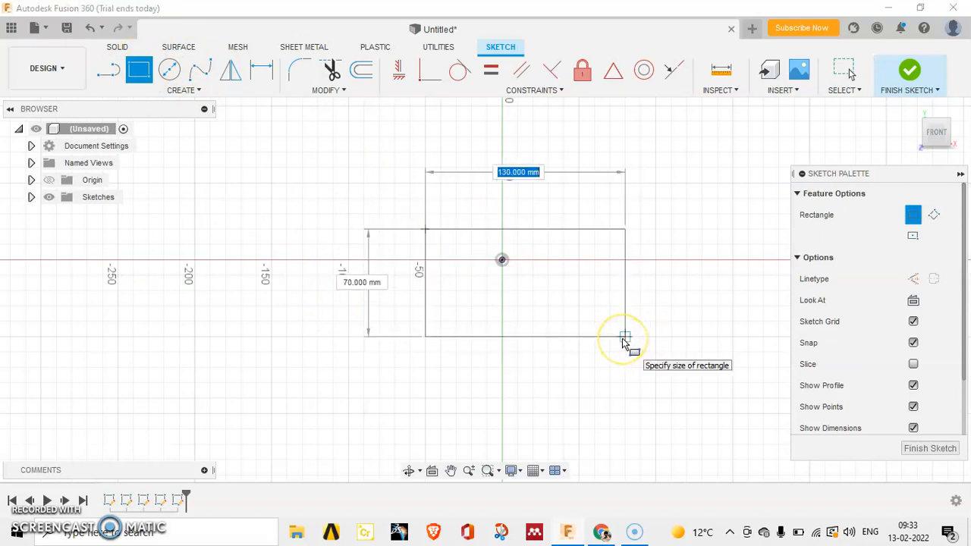
left_click(625, 336)
- Sketch an eight-sided edge polygon that uses the rectangle's left vertical edge as one side and extends away from the rectangle
left_click(173, 89)
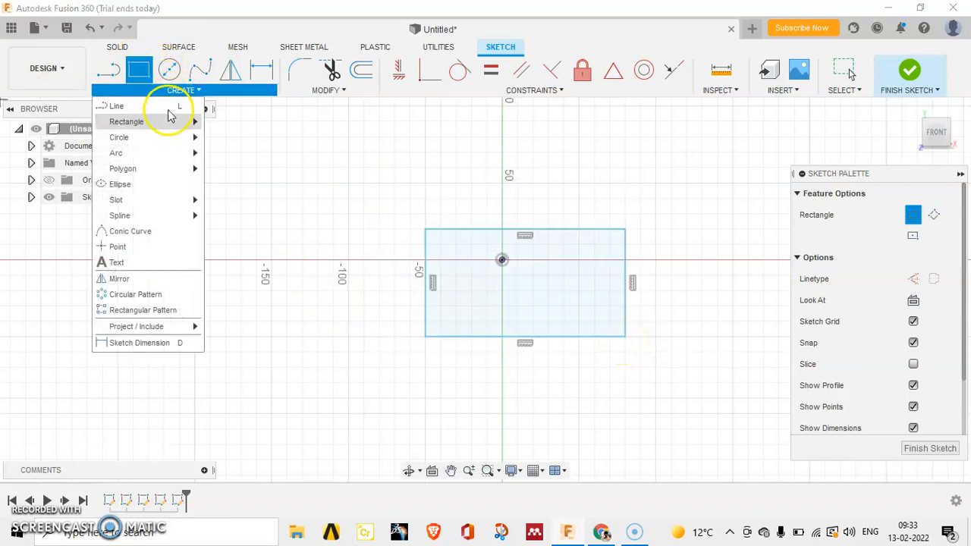
mouse_move(164, 137)
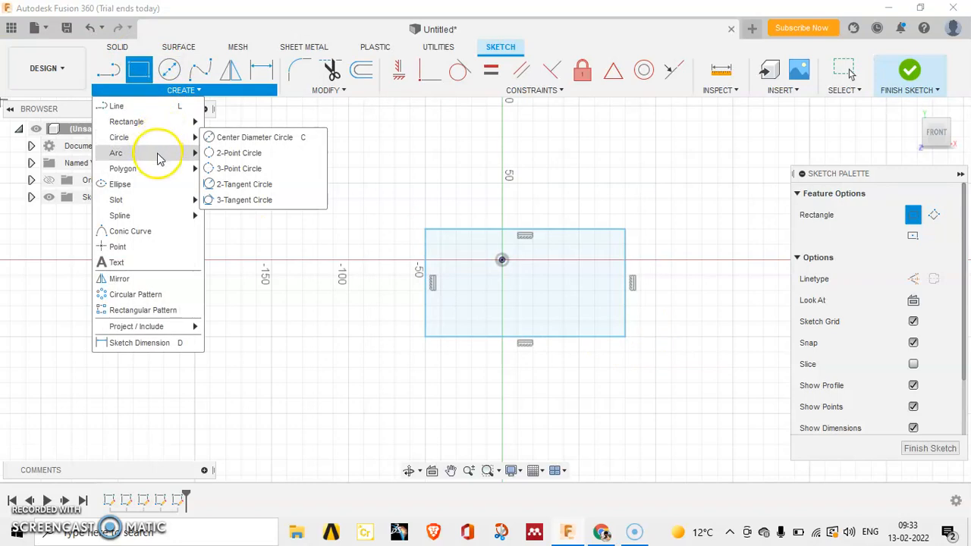
mouse_move(159, 164)
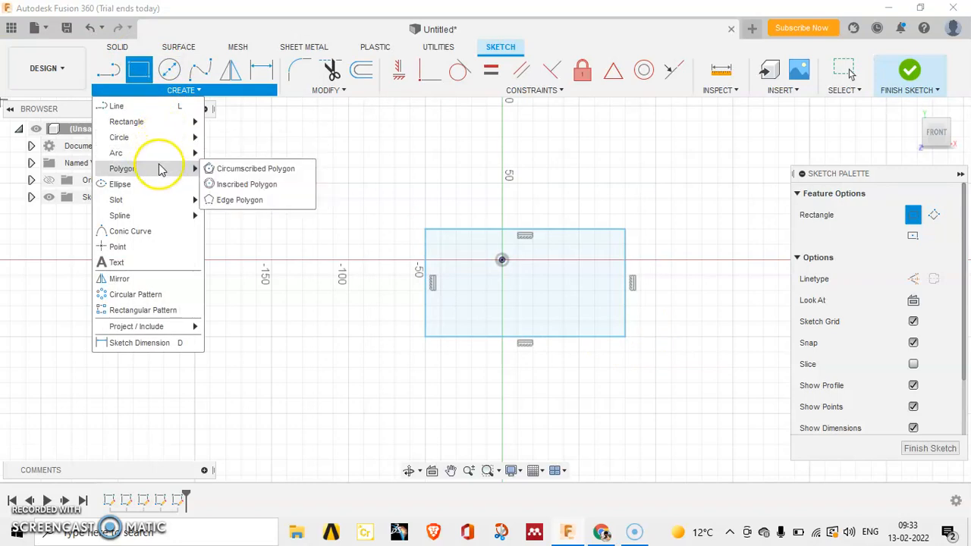
left_click(239, 199)
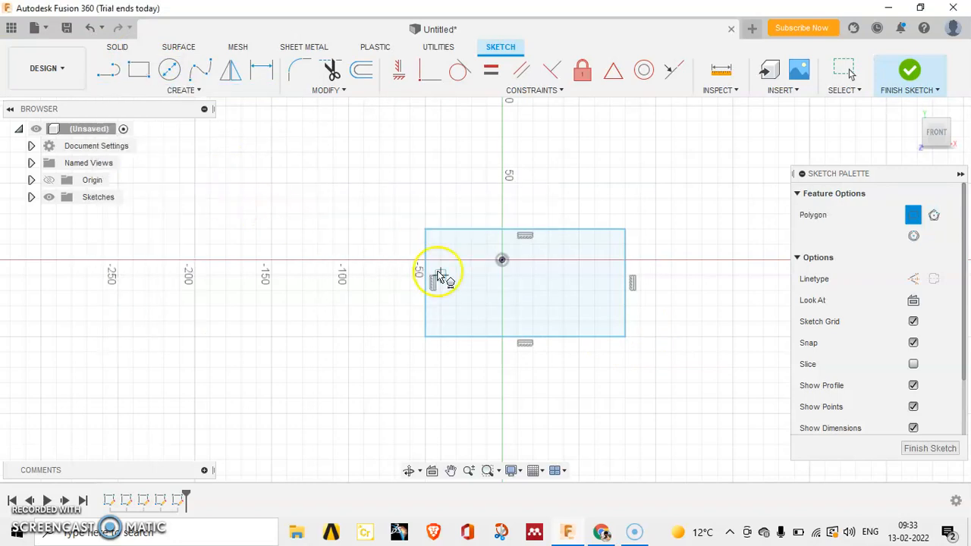
left_click(425, 230)
left_click(425, 337)
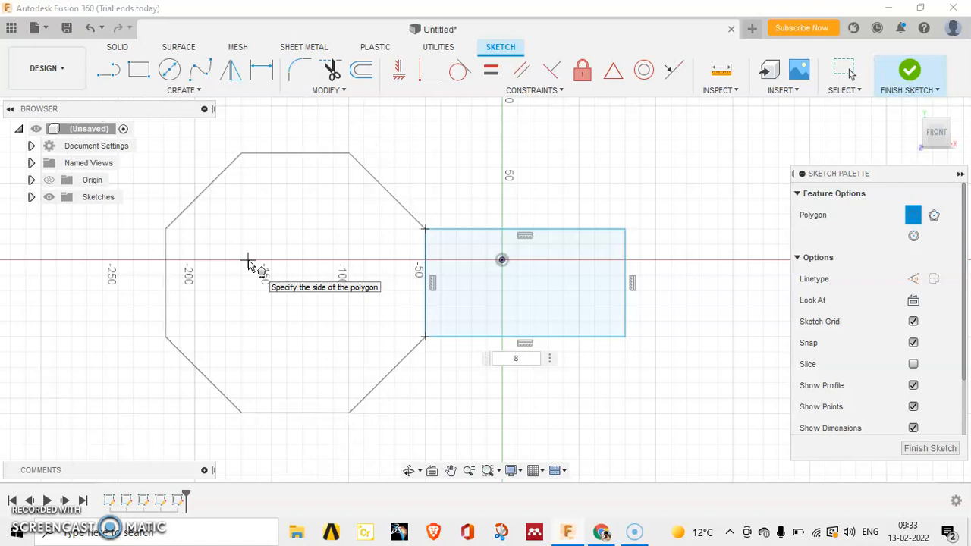
key("Return")
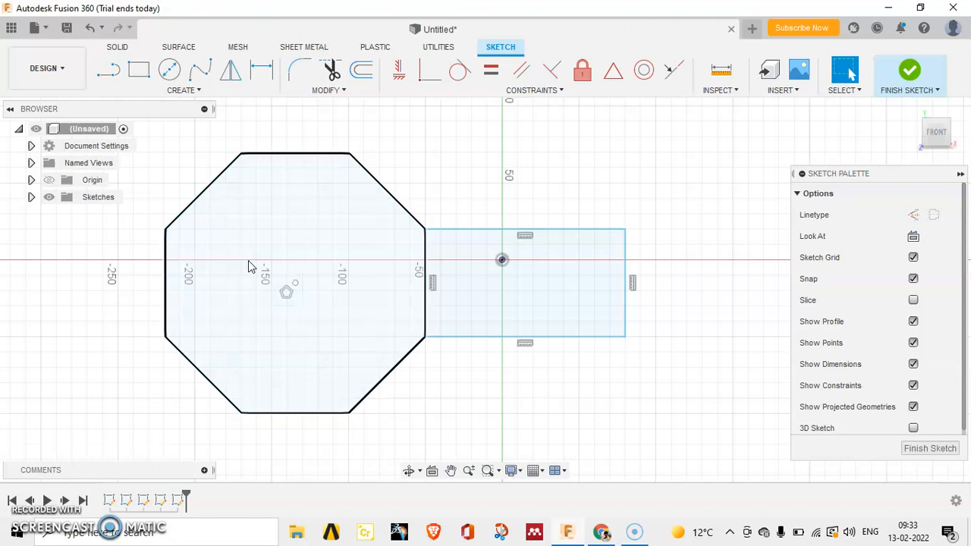
- Undo the edge polygon and the rectangle
key("ctrl+z")
key("ctrl+z")
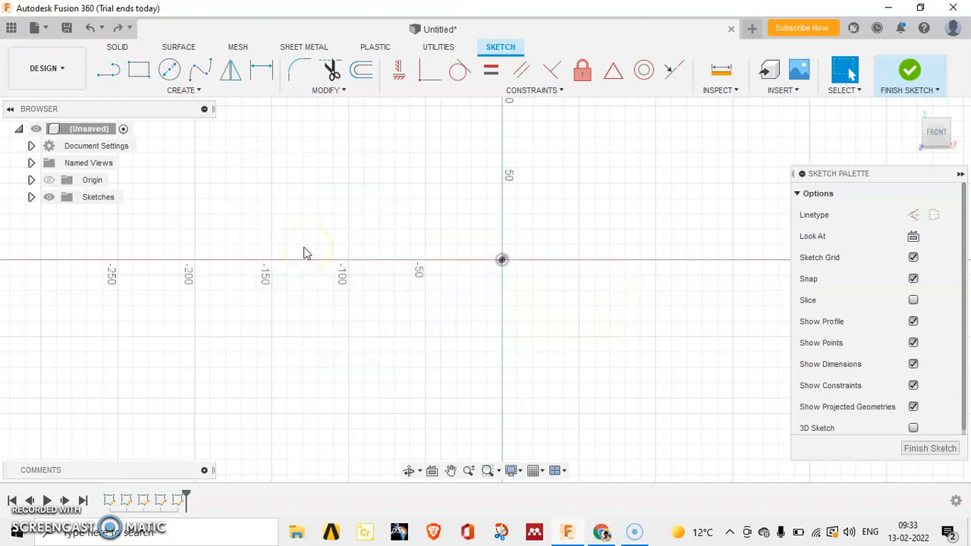
- Sketch an ellipse centred on the origin, about 260 mm wide along the horizontal axis and about 80 mm high
left_click(198, 90)
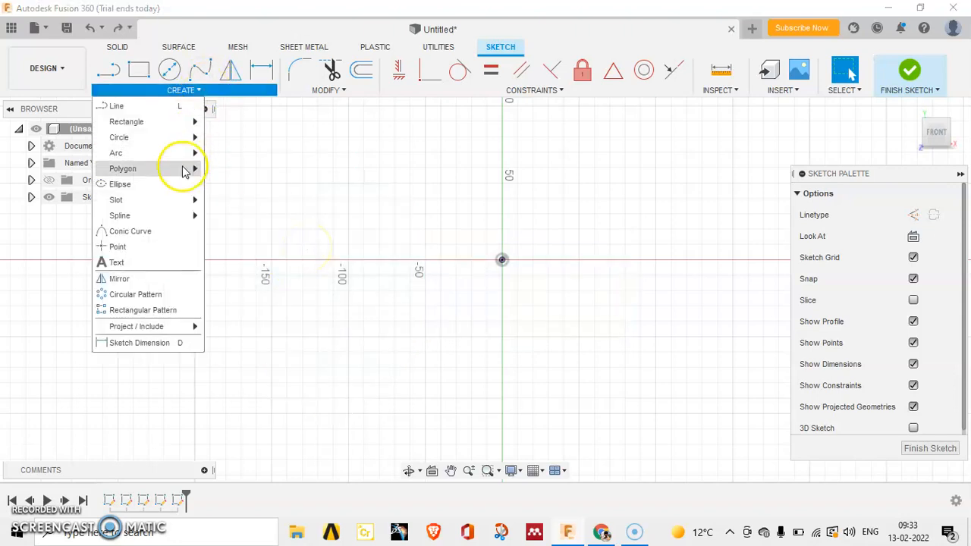
mouse_move(184, 171)
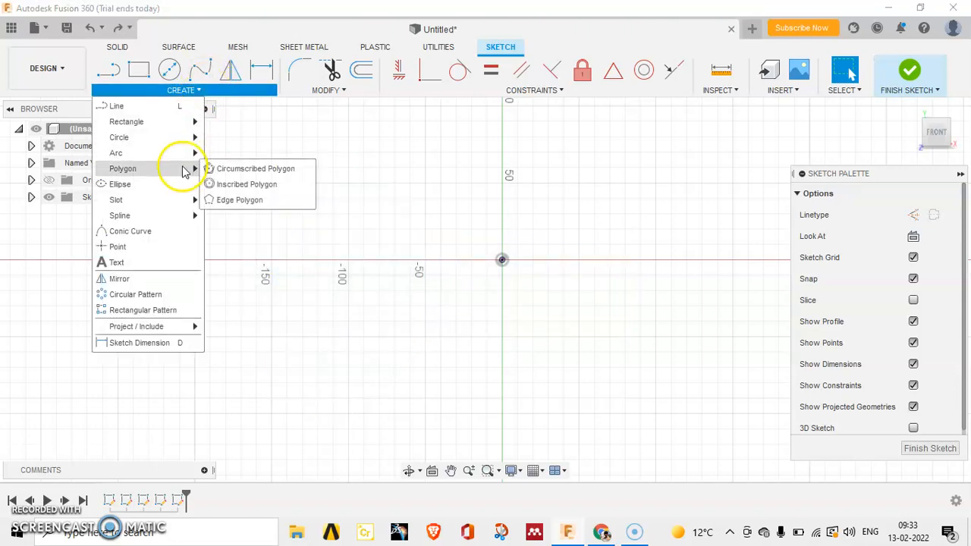
left_click(137, 185)
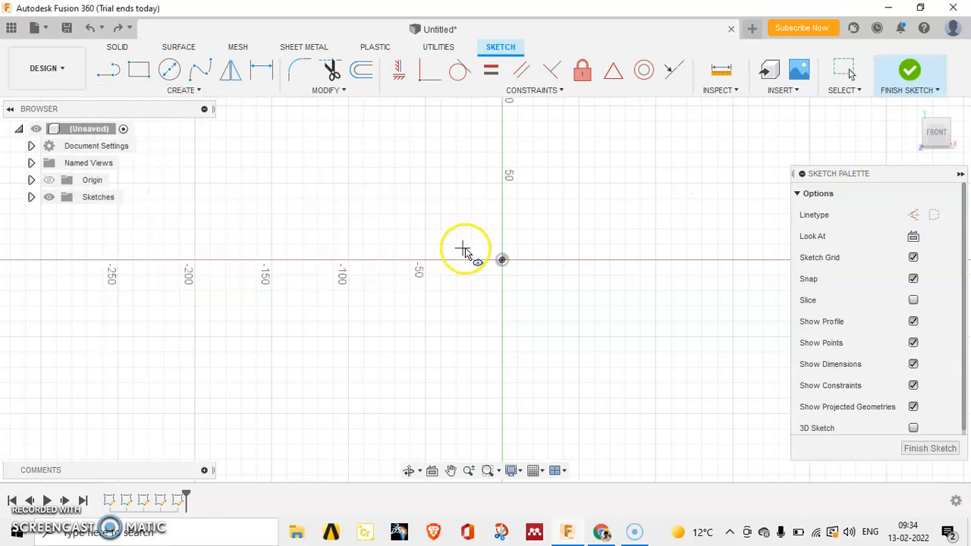
left_click(502, 260)
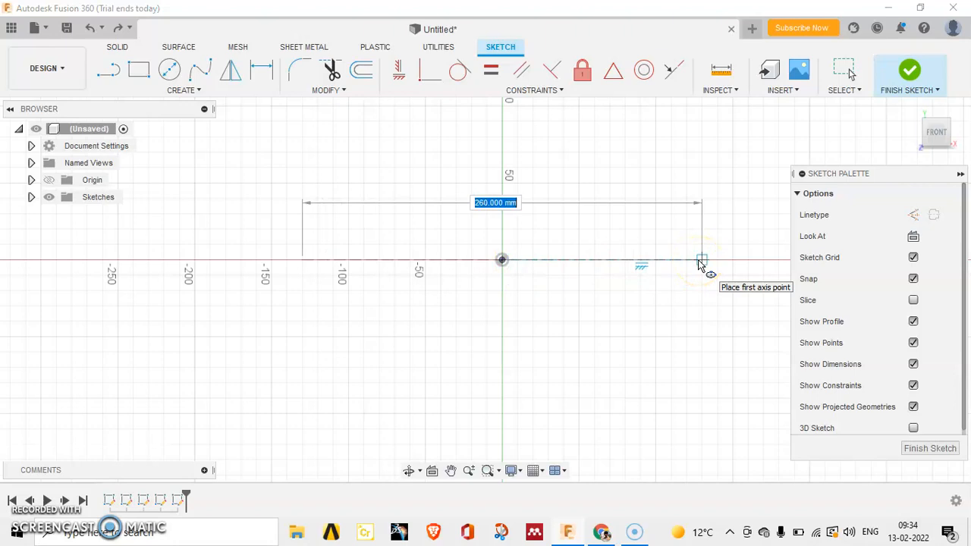
left_click(700, 261)
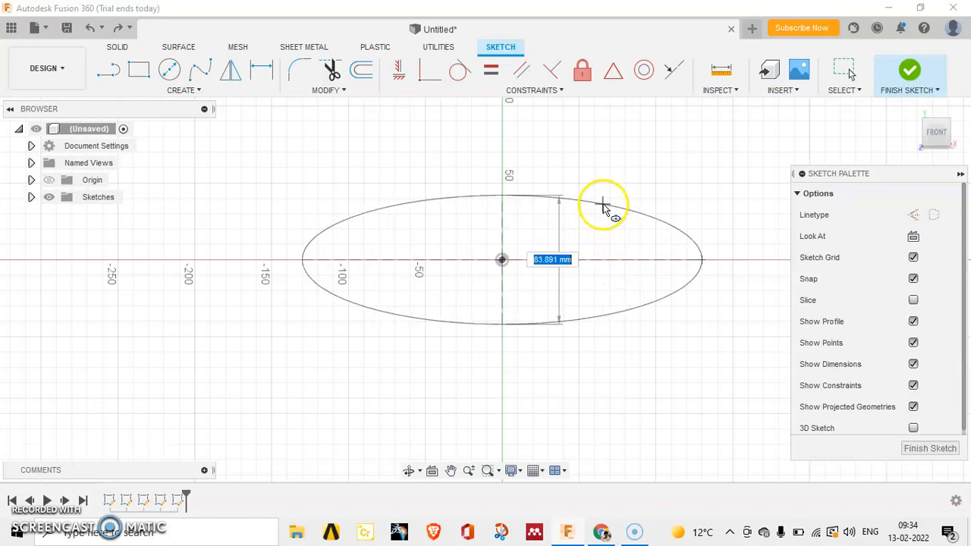
left_click(504, 200)
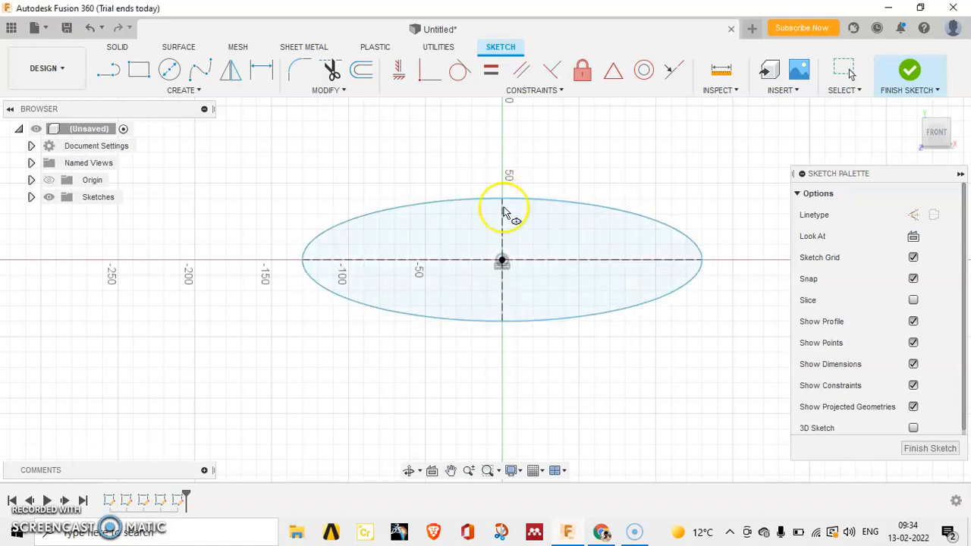
- Undo the ellipse and the deletion of the inscribed octagon, and redo both
right_click(507, 243)
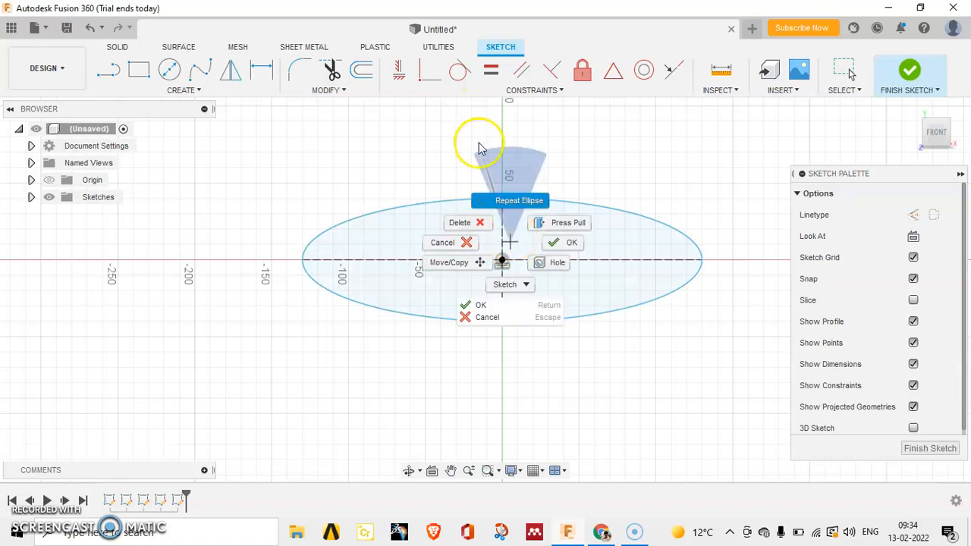
scroll(372, 114, "down", 2)
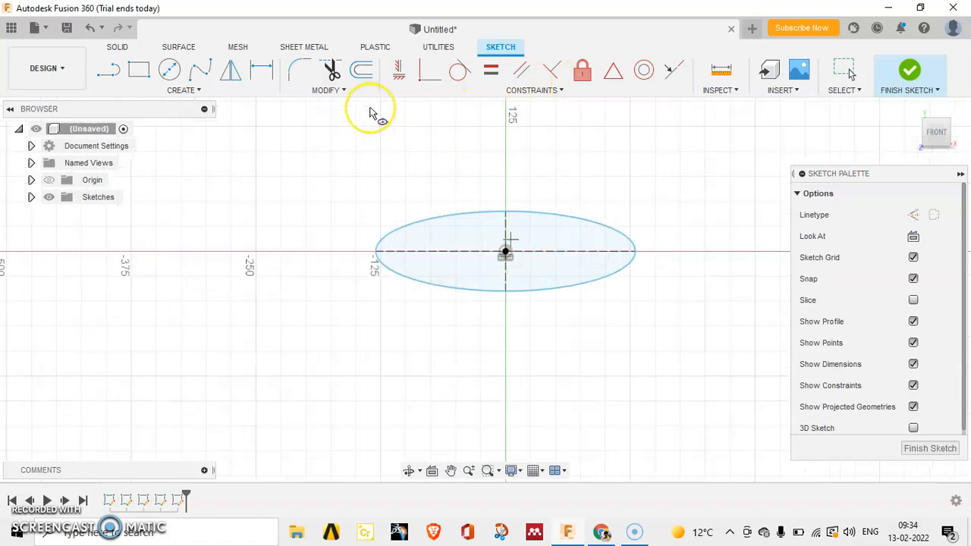
key("ctrl+z")
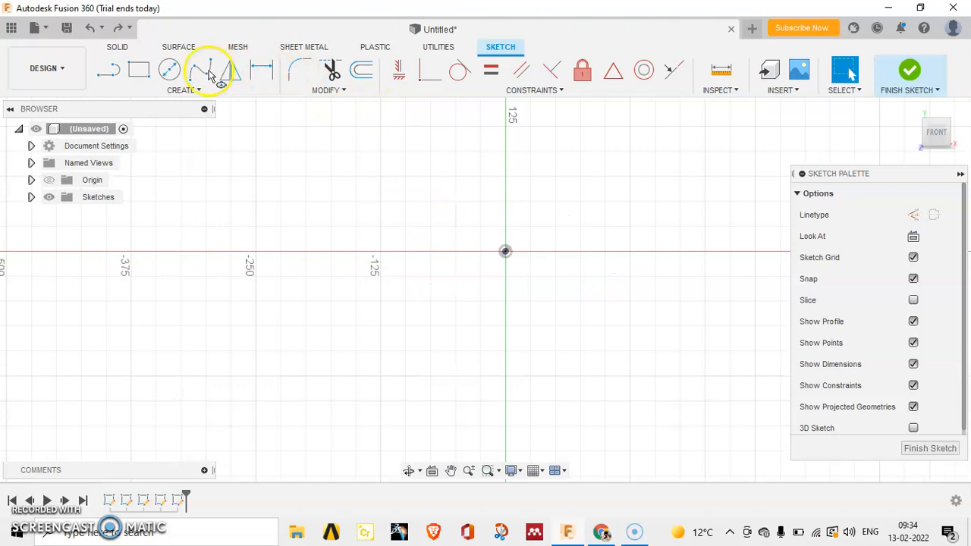
key("ctrl+z")
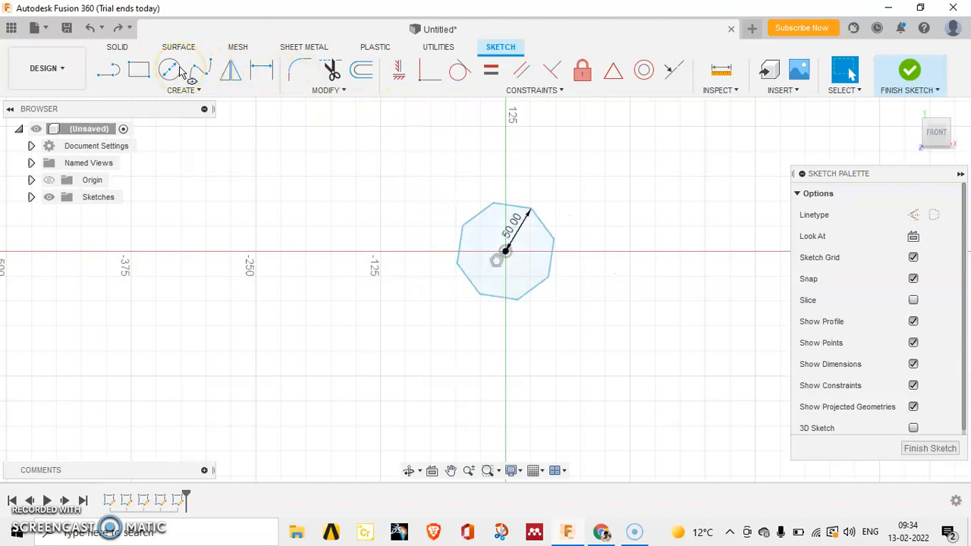
key("ctrl+y")
- Dimension the ellipse's full height along its vertical axis and its full width along its horizontal axis, keeping the drawn sizes
scroll(466, 195, "up", 2)
scroll(552, 299, "up", 3)
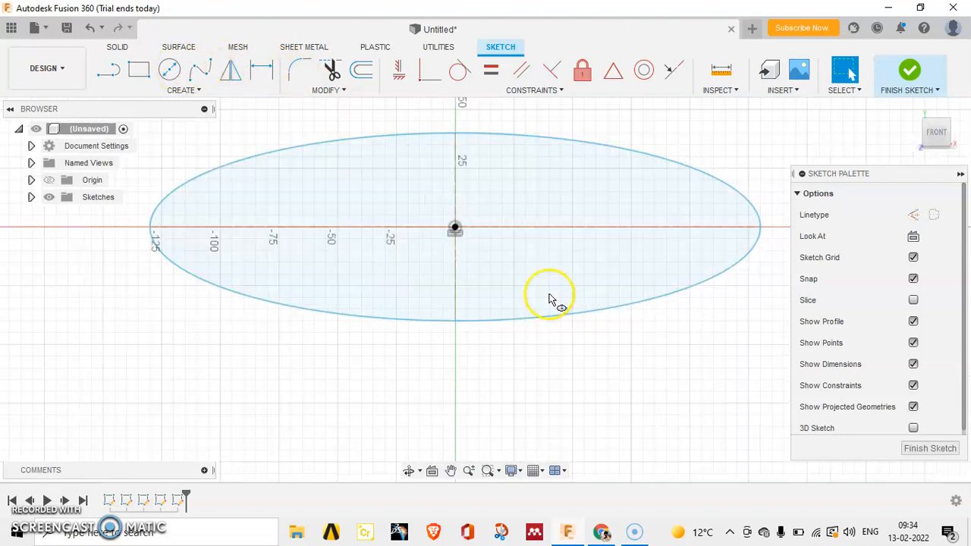
scroll(445, 227, "down", 3)
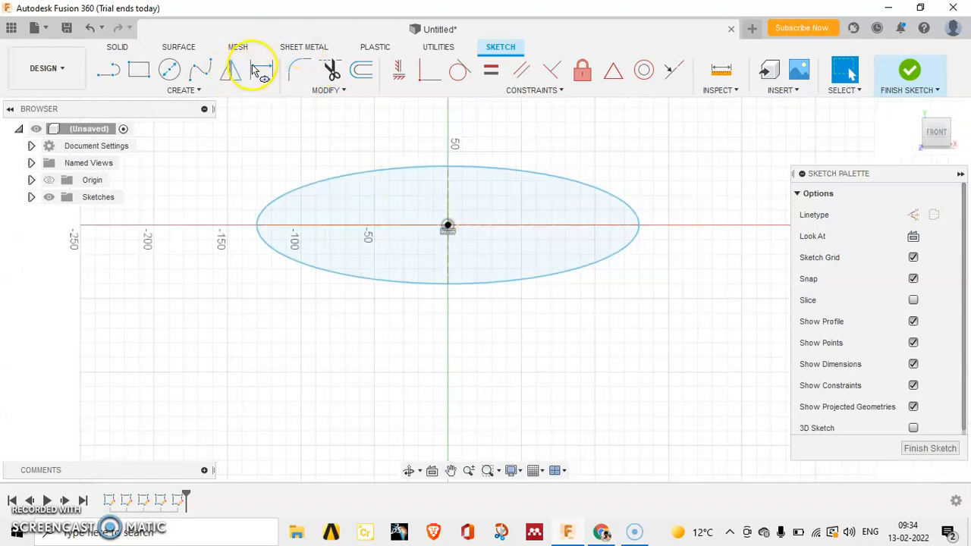
left_click(260, 70)
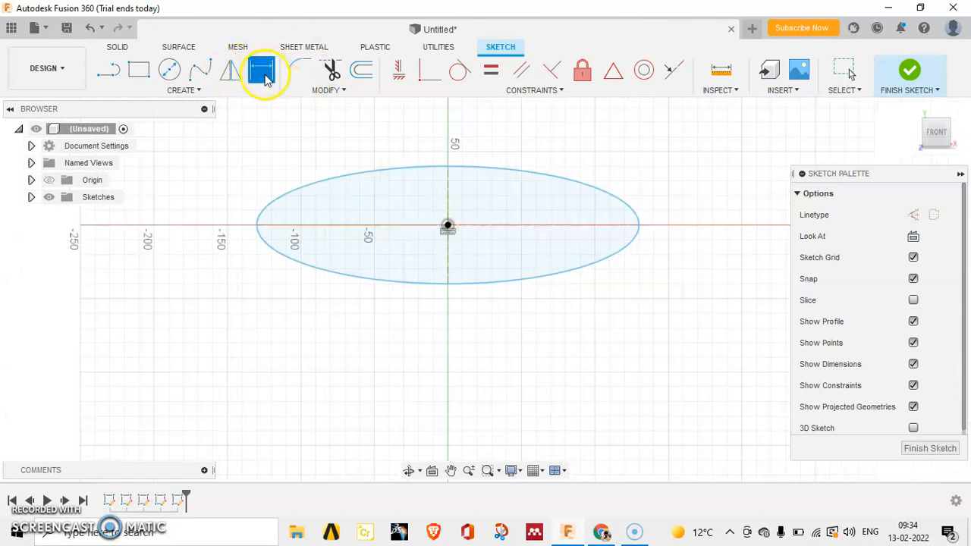
left_click(449, 201)
left_click(201, 240)
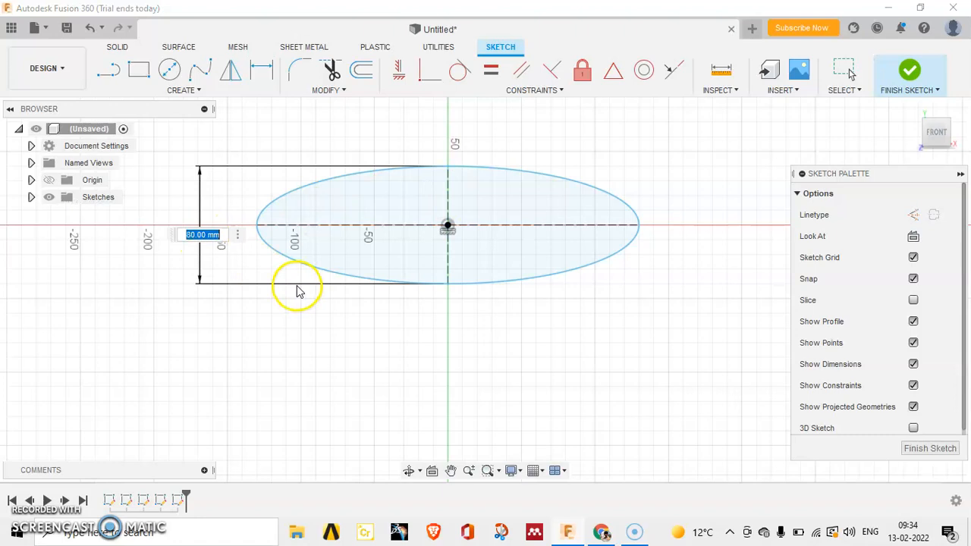
key("Return")
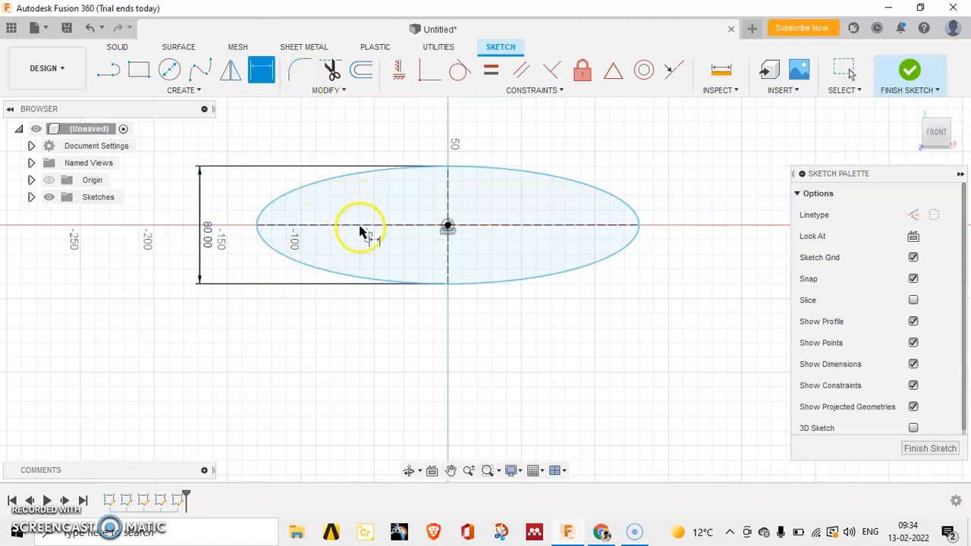
left_click(370, 226)
left_click(388, 396)
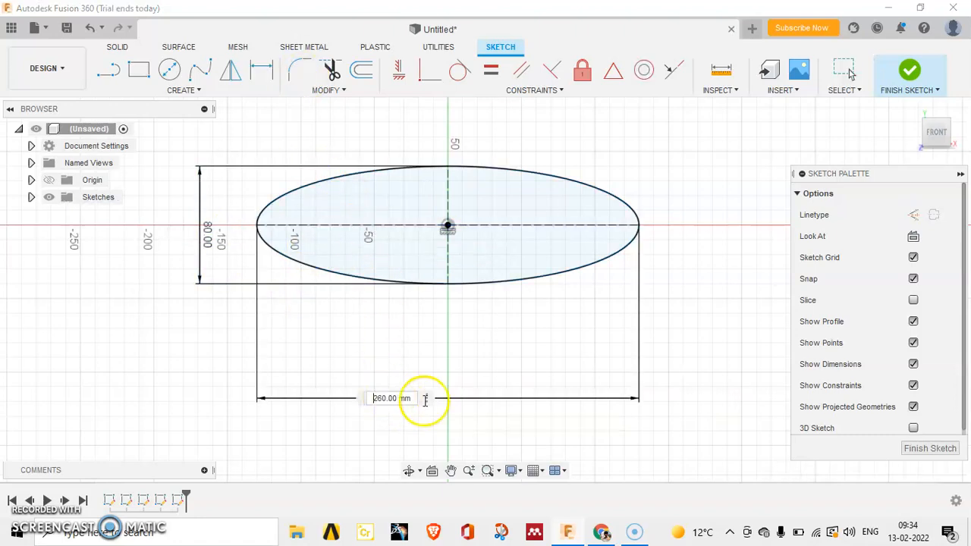
key("Return")
scroll(486, 334, "down", 3)
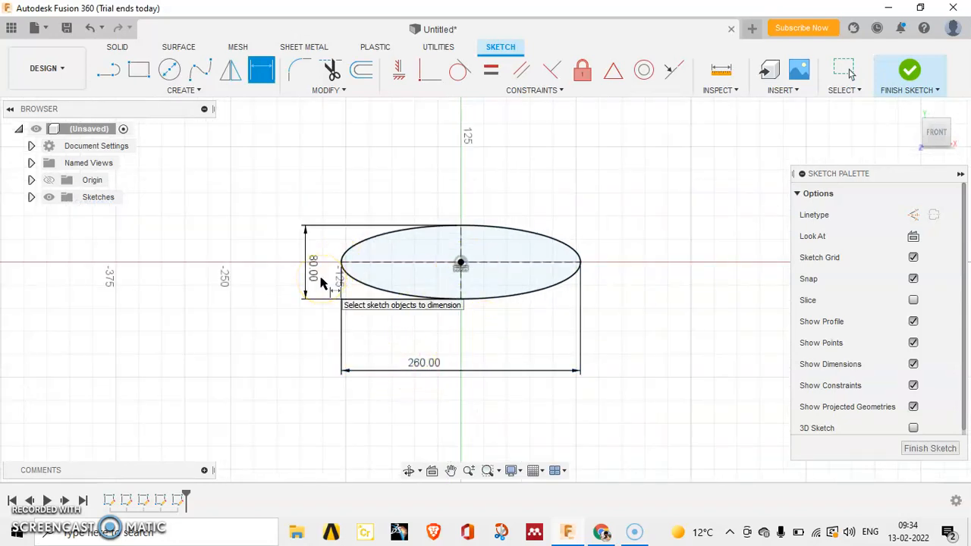
- Undo both ellipse dimensions and the ellipse itself
key("Escape")
key("ctrl+z")
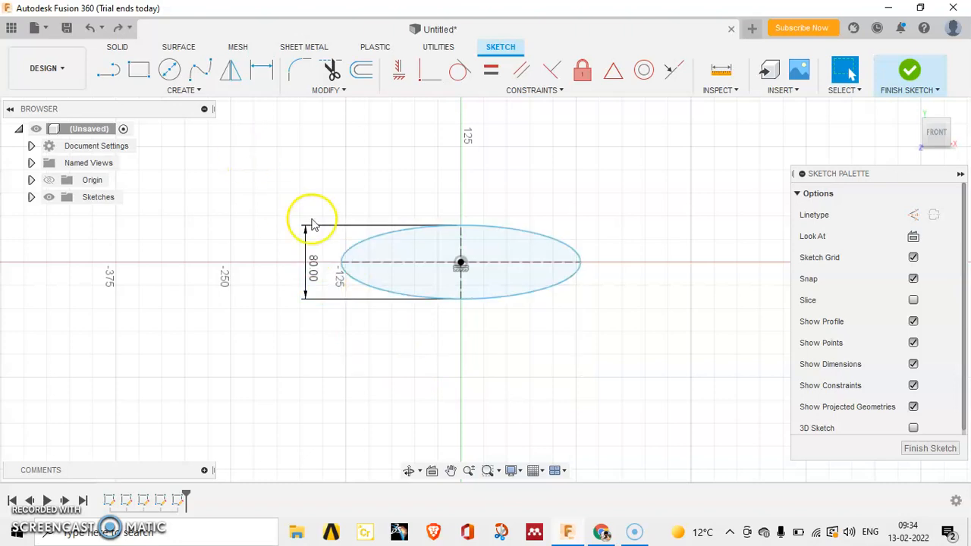
key("ctrl+z")
key("ctrl+z")
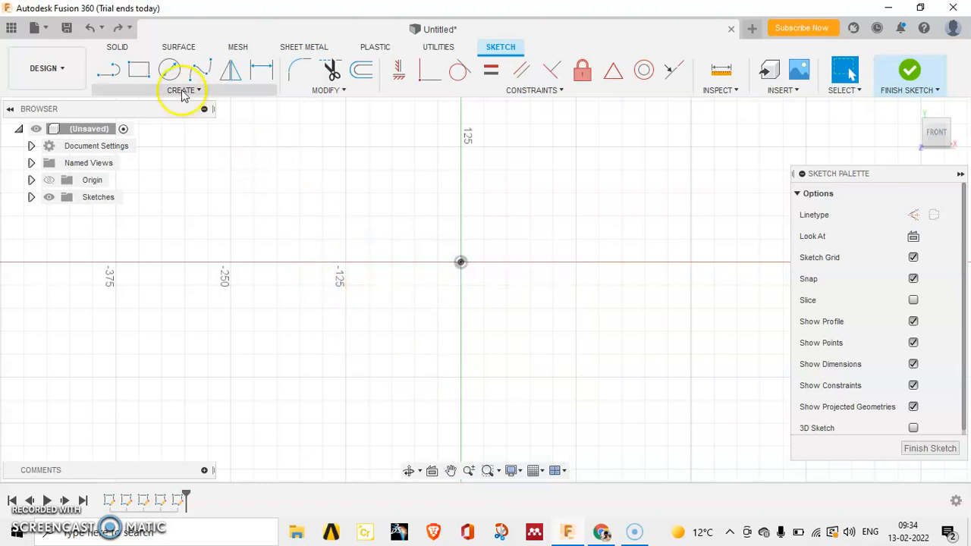
- Sketch a 50 mm wide centre-to-centre slot lying along the horizontal axis, with its end centres on either side of the origin
left_click(184, 92)
mouse_move(189, 217)
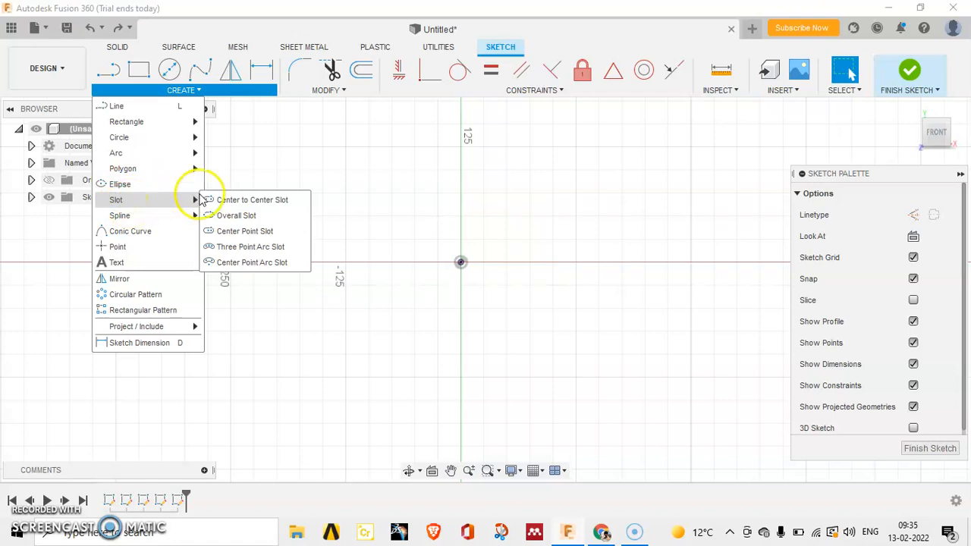
left_click(246, 200)
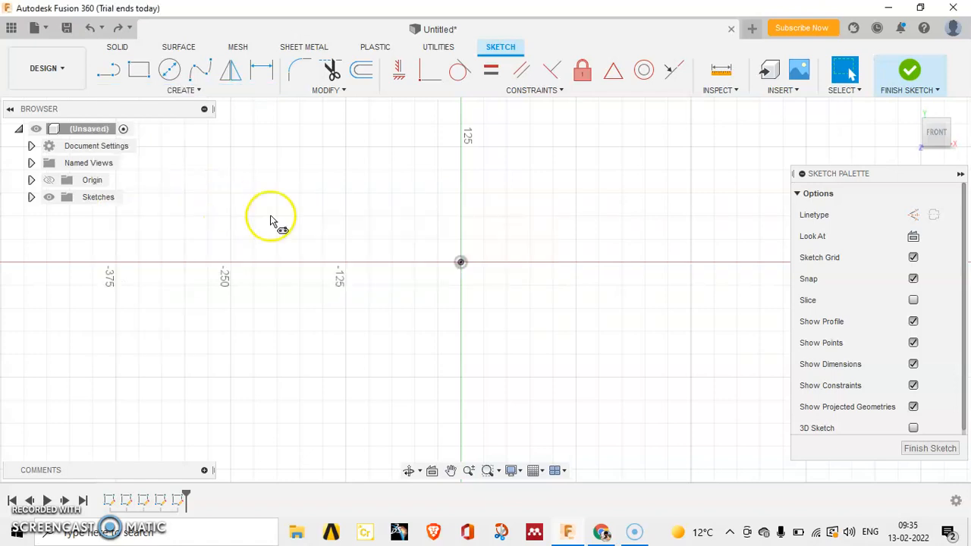
left_click(347, 263)
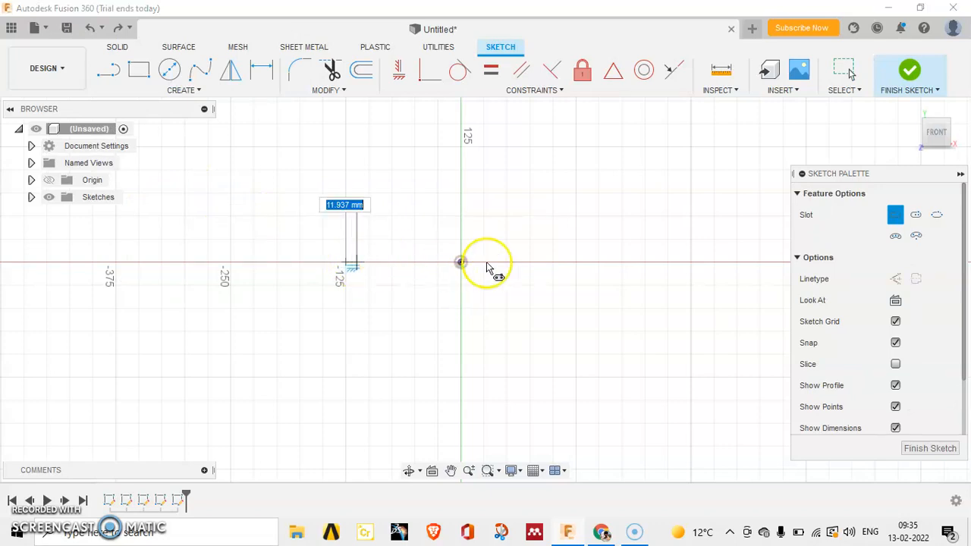
left_click(586, 262)
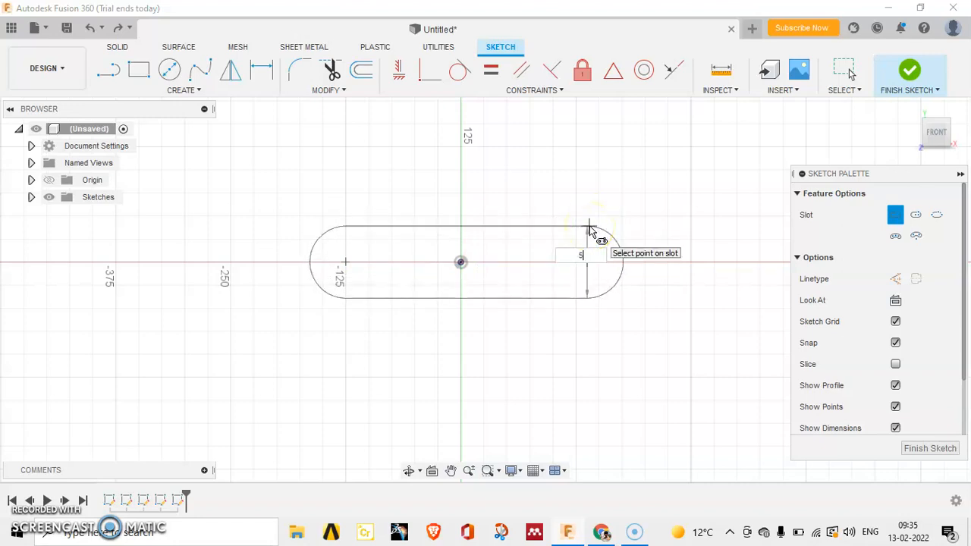
key("Return")
scroll(558, 329, "up", 3)
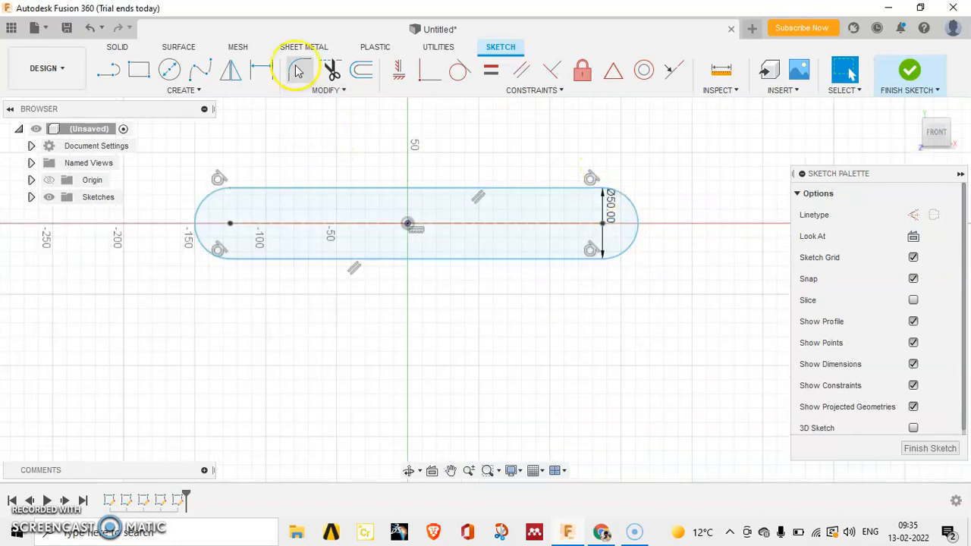
- Dimension the distance between the slot's two end centres as 100 mm
left_click(260, 70)
left_click(466, 260)
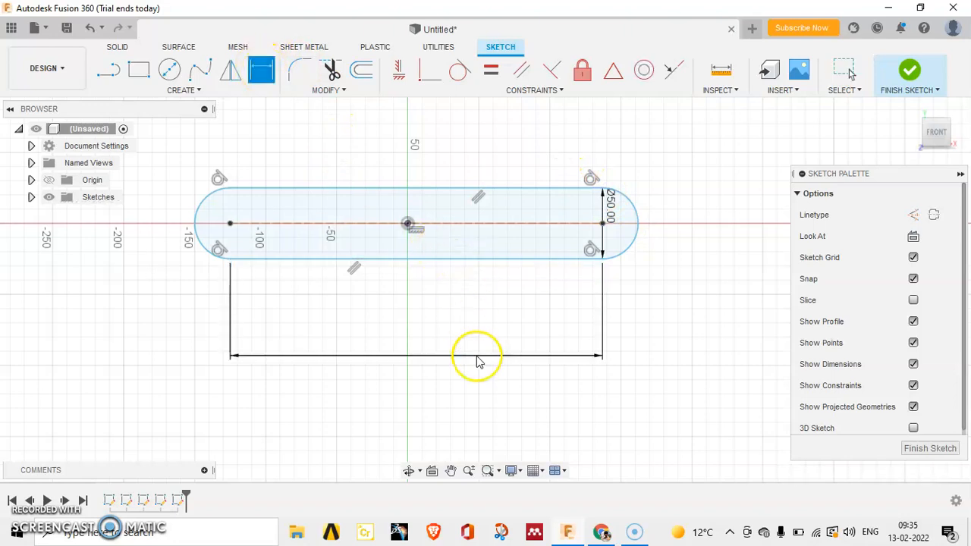
left_click(479, 357)
key("Return")
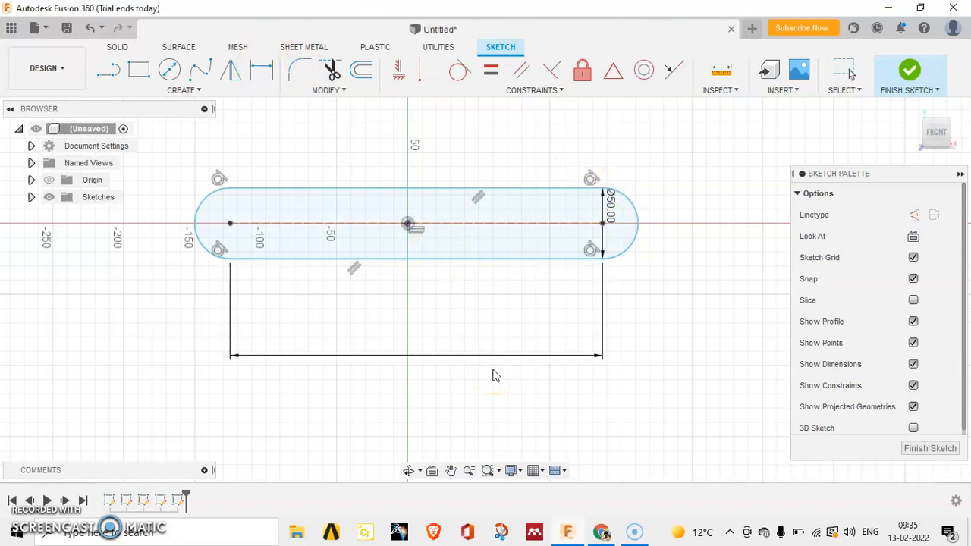
left_click(321, 224)
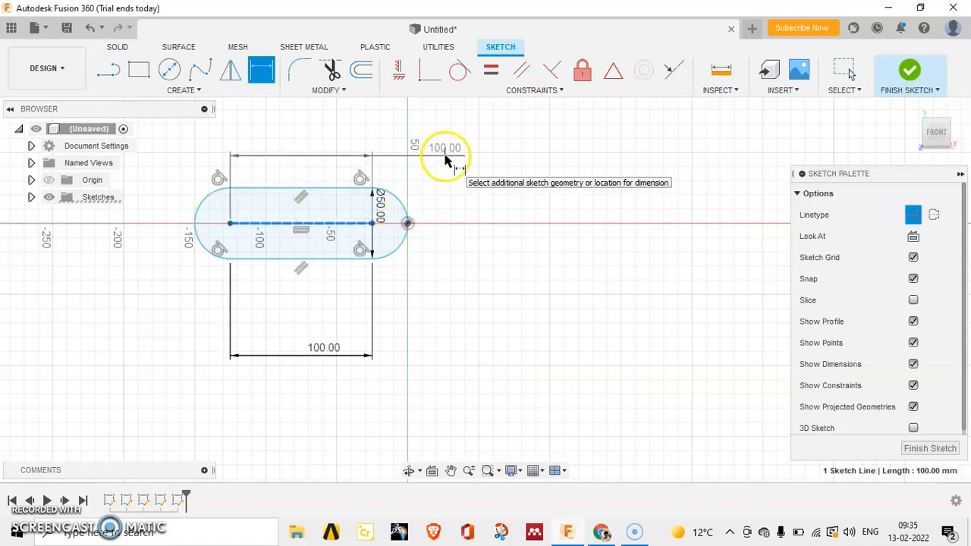
key("Escape")
key("Escape")
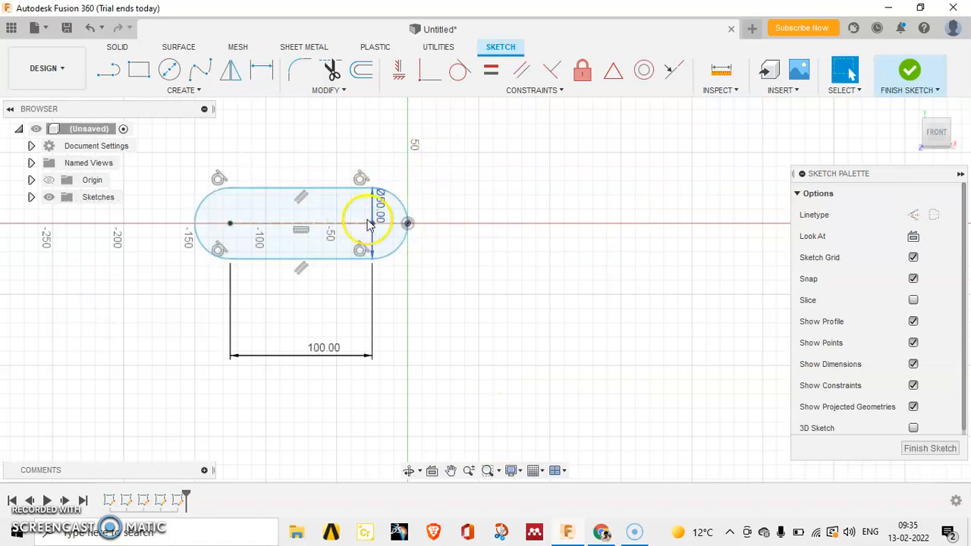
- Move the slot over the origin and make its centreline coincident with the origin point
left_click_drag(320, 228, 438, 233)
left_click(429, 71)
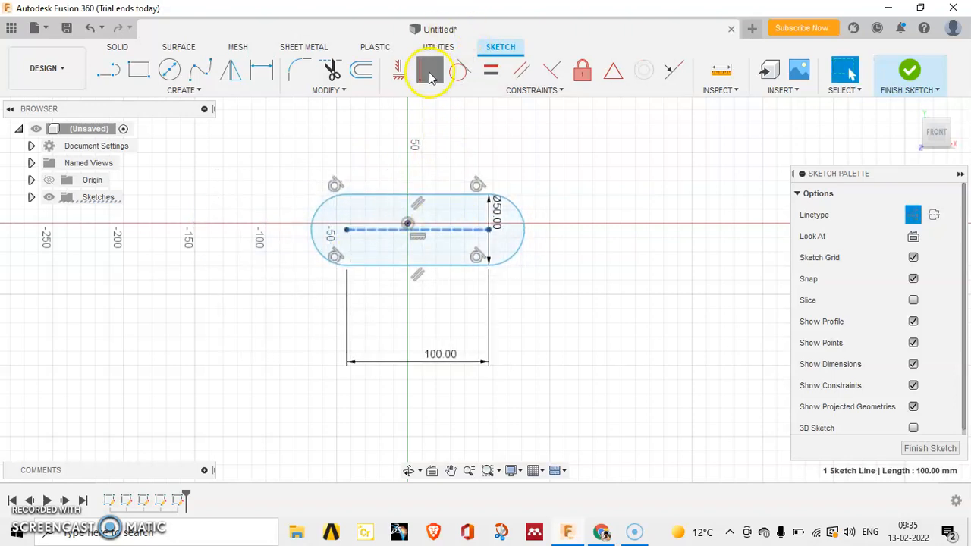
left_click(411, 225)
scroll(434, 183, "up", 1)
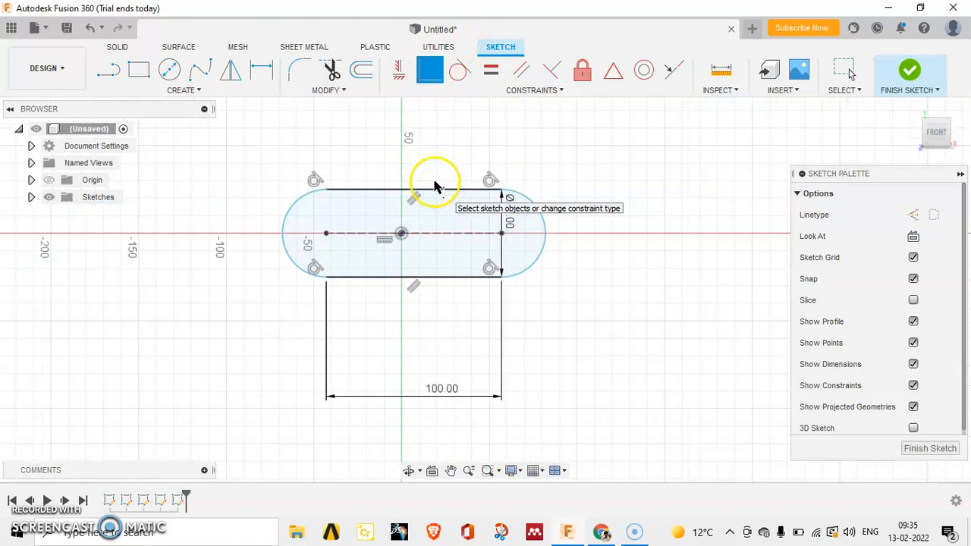
key("Escape")
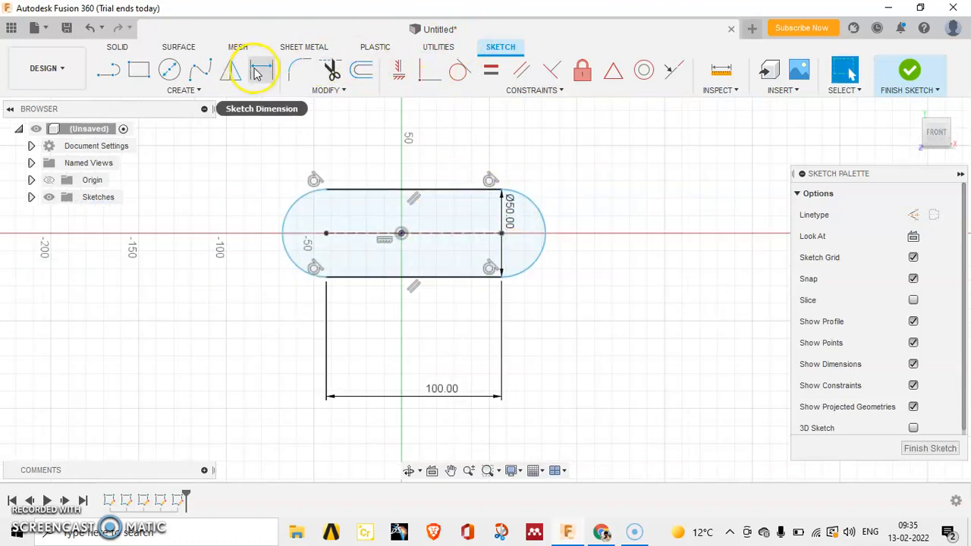
- Try to add a dimension to the slot's right end arc
left_click(260, 71)
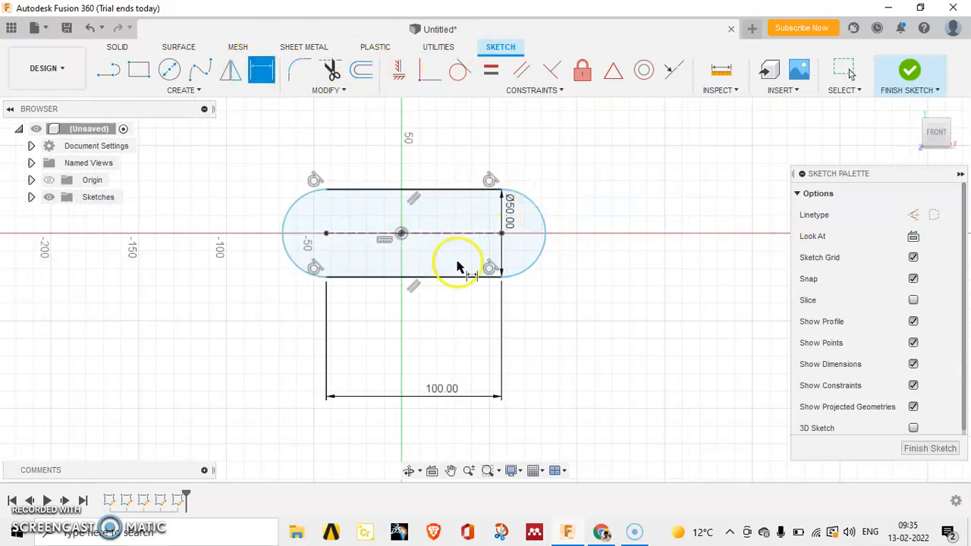
left_click(547, 254)
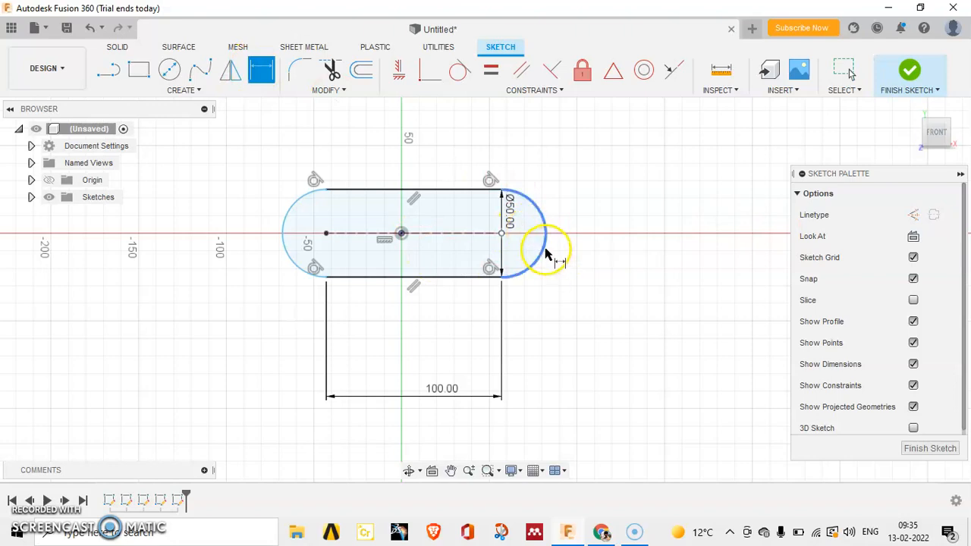
left_click(599, 297)
left_click(614, 283)
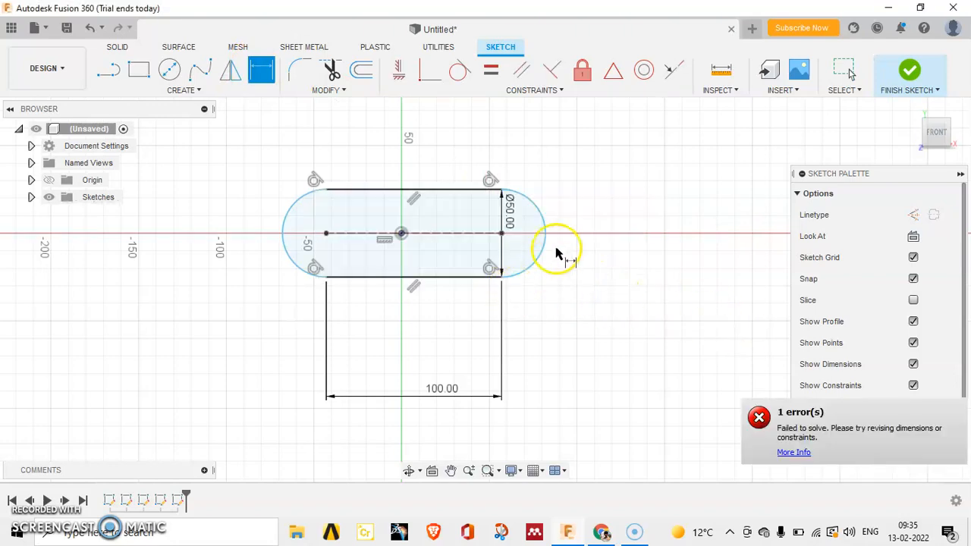
key("Escape")
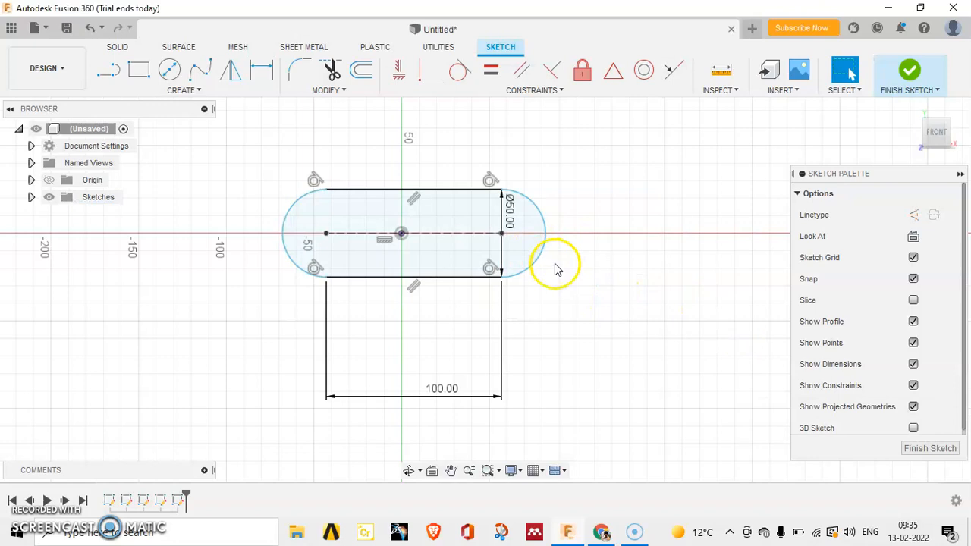
- Shift the slot slightly along the horizontal axis and dimension its right end centre 50 mm from the origin
mouse_move(542, 244)
left_mouse_down()
mouse_move(569, 277)
mouse_move(540, 262)
mouse_move(514, 270)
mouse_move(541, 265)
mouse_move(496, 237)
left_mouse_up()
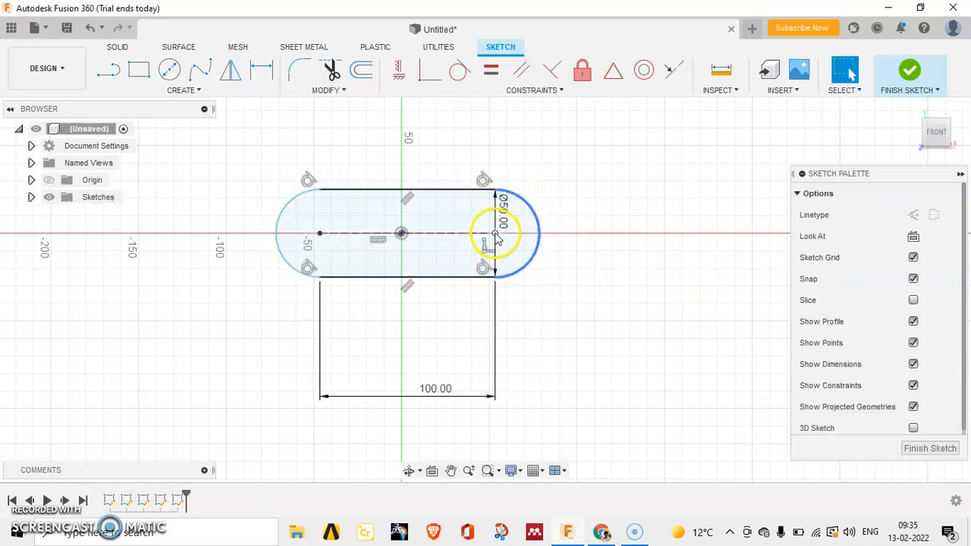
left_click(495, 234)
left_click(256, 74)
left_click(401, 236)
left_click(422, 130)
type("5")
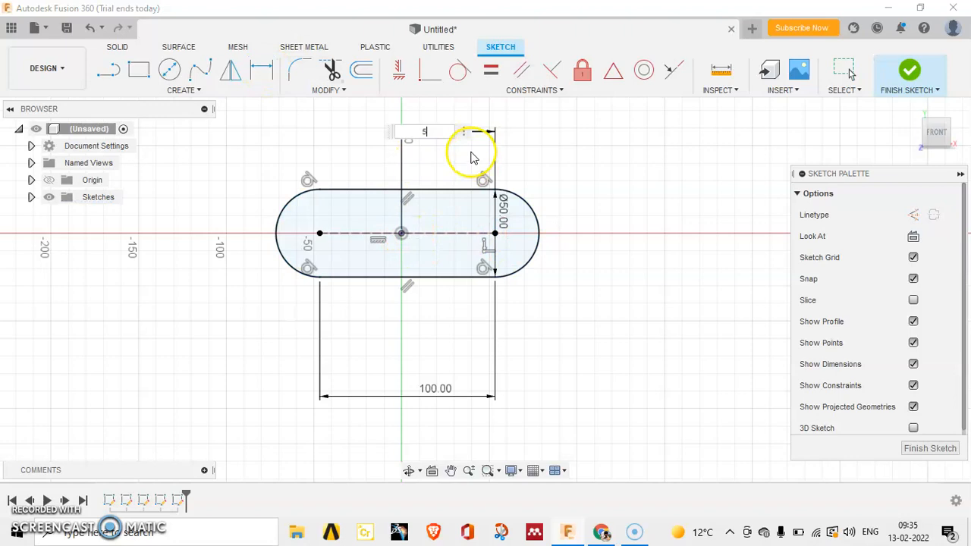
type("0")
key("Return")
- Undo the slot's length and position dimensions, its origin constraint and the slot itself
scroll(561, 263, "up", 3)
scroll(432, 326, "down", 2)
middle_click_drag(429, 276, 473, 336)
key("Escape")
key("ctrl+z")
key("ctrl+z")
key("ctrl+z")
key("ctrl+z")
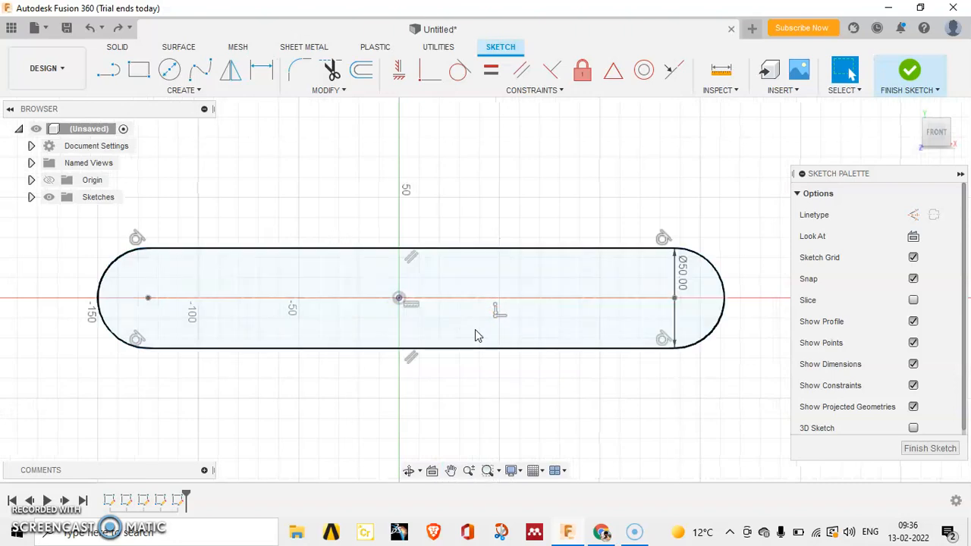
key("ctrl+z")
- Sketch a two-point rectangle enclosing the origin, wider than it is high and extending further to the right of the vertical axis
left_click(198, 89)
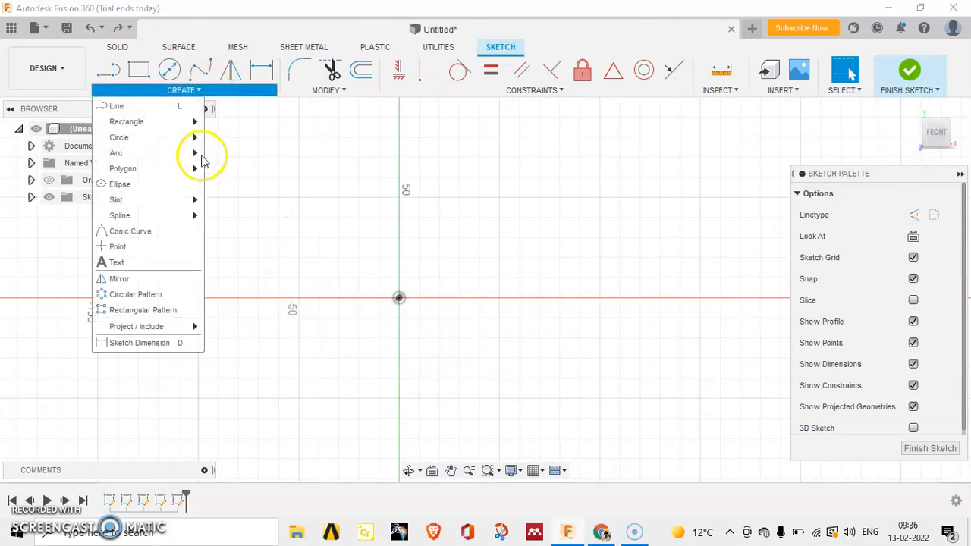
left_click(139, 69)
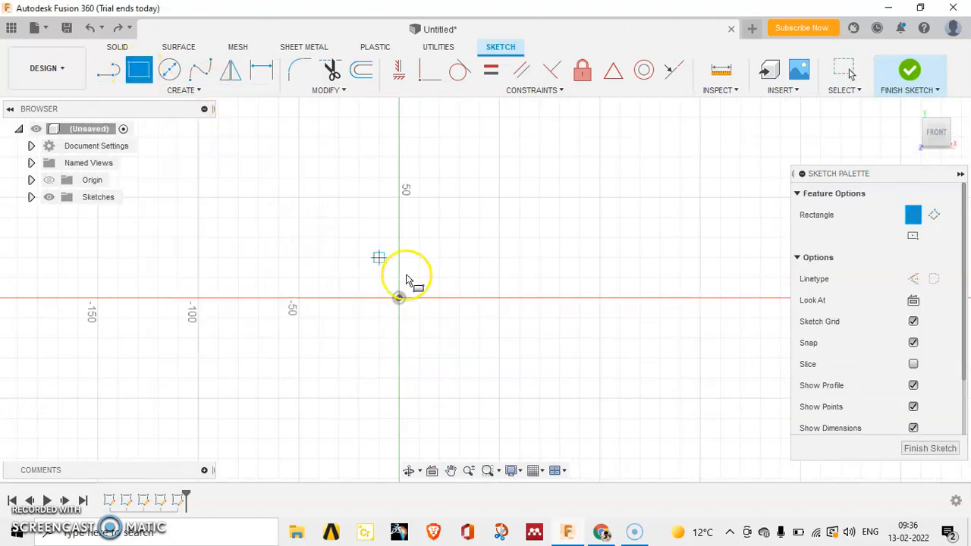
left_click(266, 187)
left_click(600, 406)
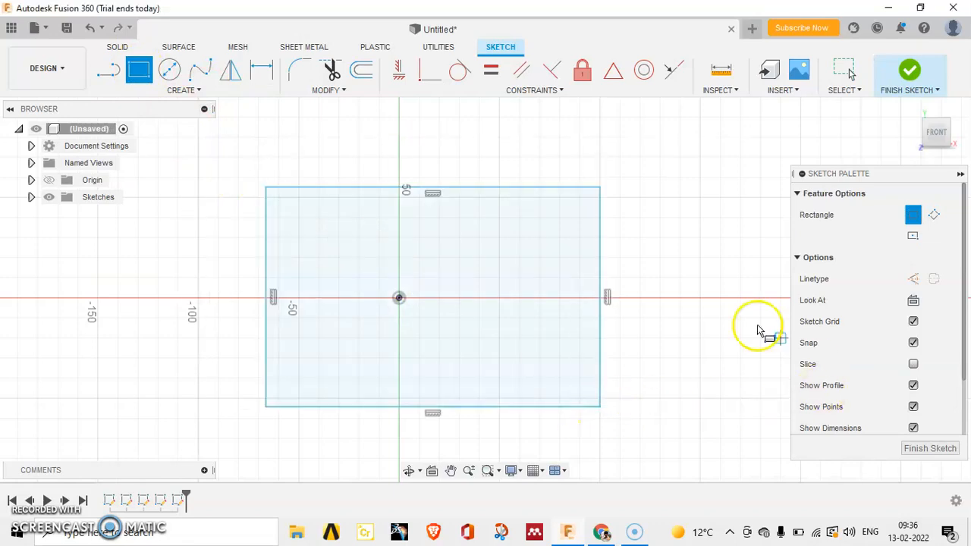
- Sketch a horizontal centre-to-centre slot about 18 mm wide inside the rectangle's upper left area, ending on the vertical axis
left_click(176, 90)
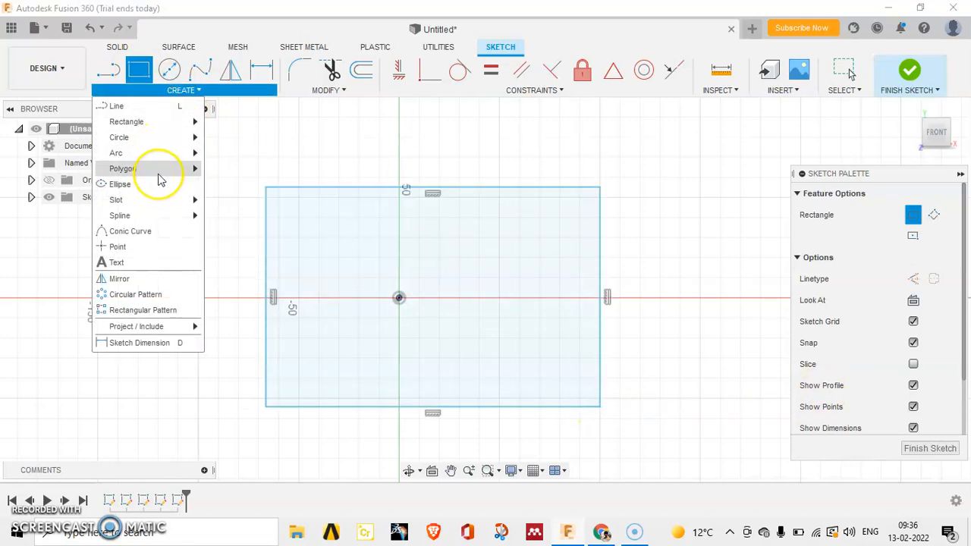
mouse_move(159, 179)
mouse_move(159, 197)
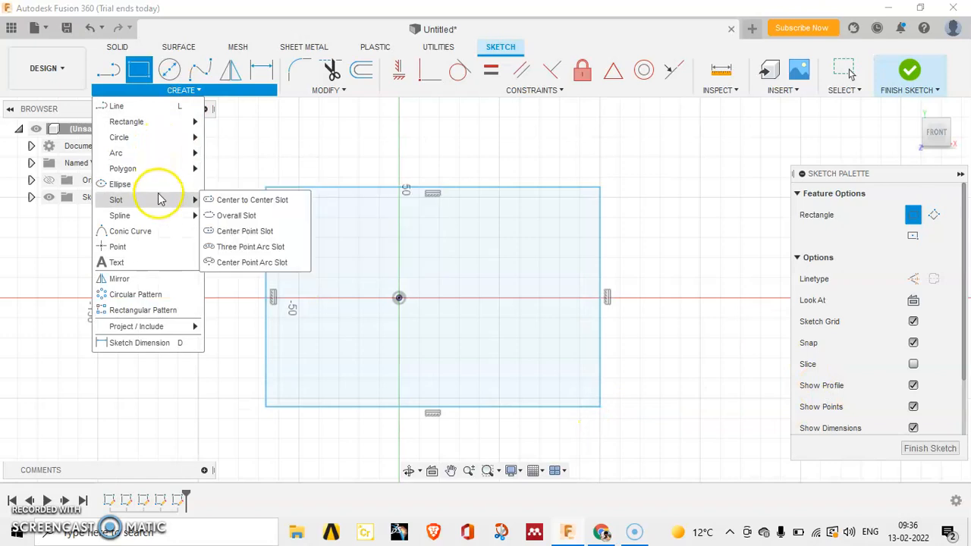
left_click(227, 199)
left_click(310, 221)
left_click(399, 220)
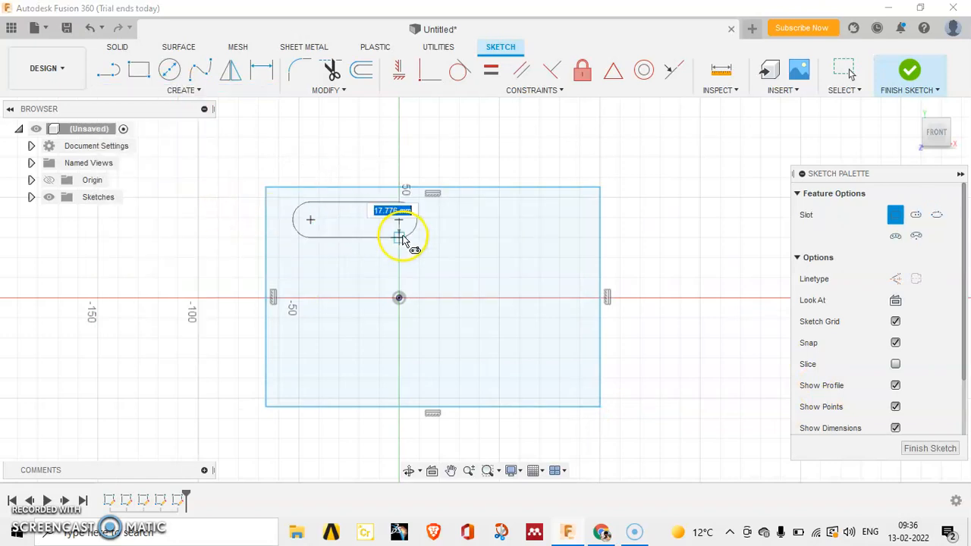
left_click(400, 237)
- Sketch a second, slightly tilted centre-to-centre slot below the first one inside the rectangle
left_click(318, 278)
left_click(402, 283)
left_click(413, 268)
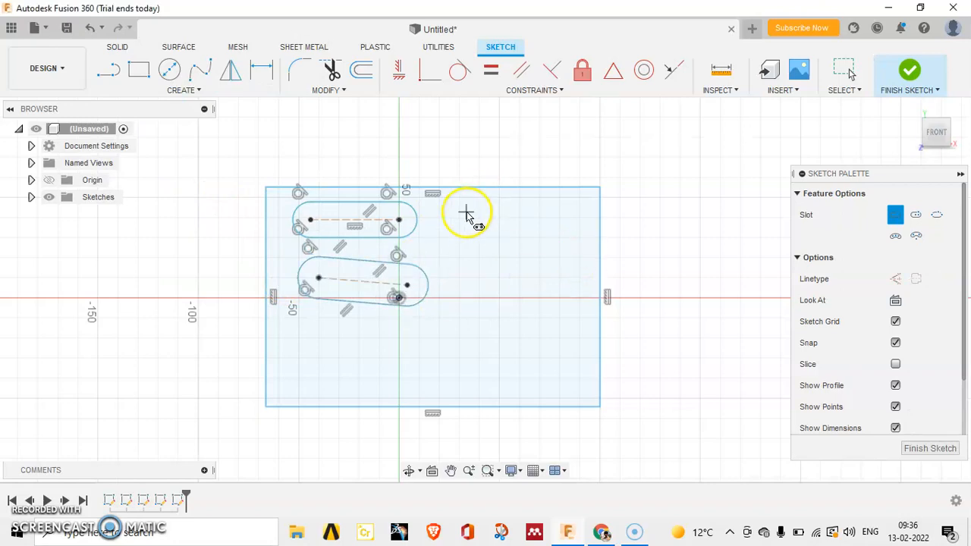
- Undo the two centre-to-centre slots and the rectangle enclosing them
key("Escape")
key("ctrl+z")
key("ctrl+z")
key("ctrl+z")
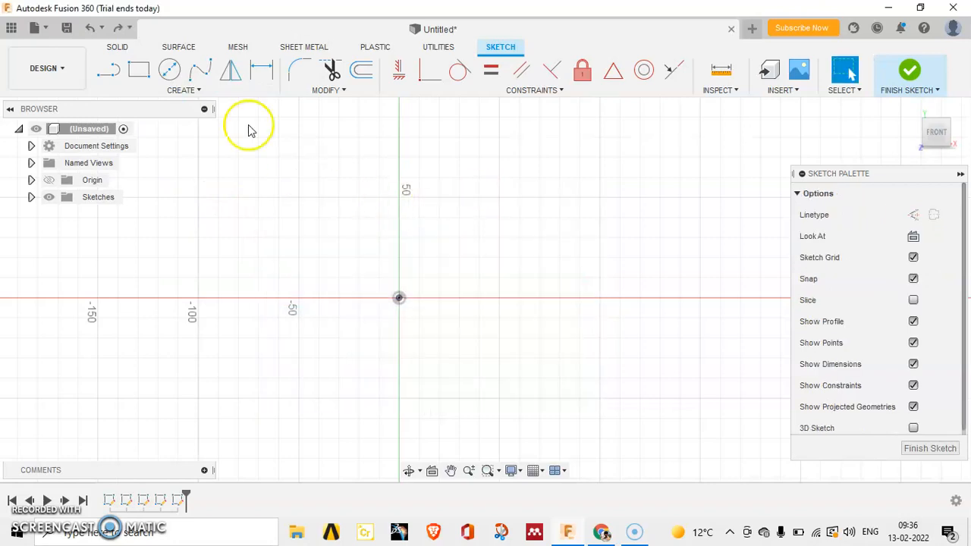
- Sketch a horizontal overall slot about 40 mm wide with its lower edge near the horizontal axis, and undo back to an empty sketch
left_click(197, 92)
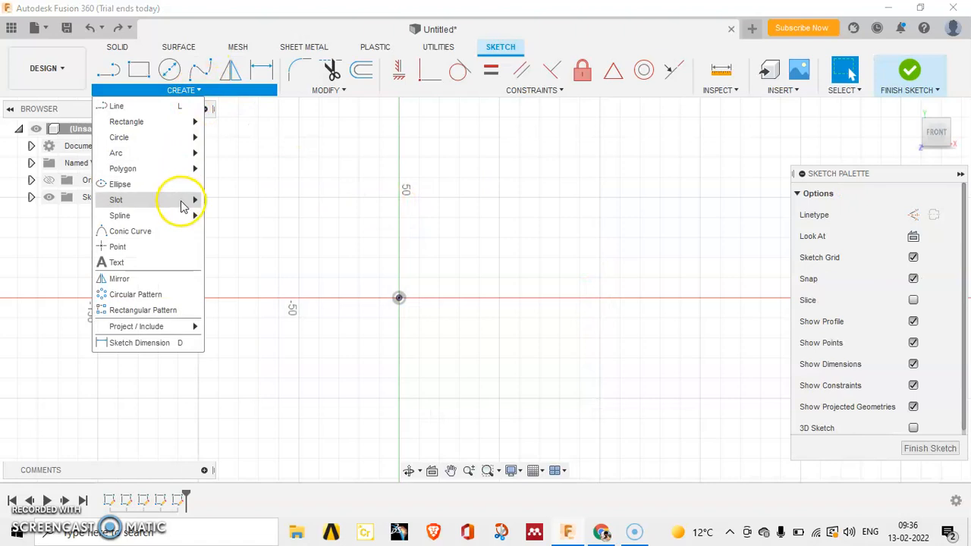
mouse_move(182, 203)
left_click(237, 226)
left_click(371, 258)
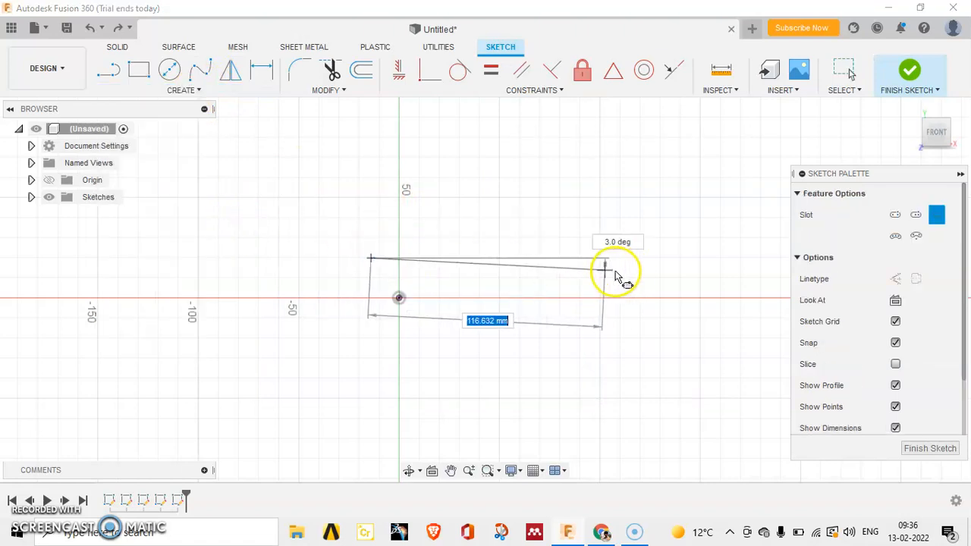
left_click(628, 258)
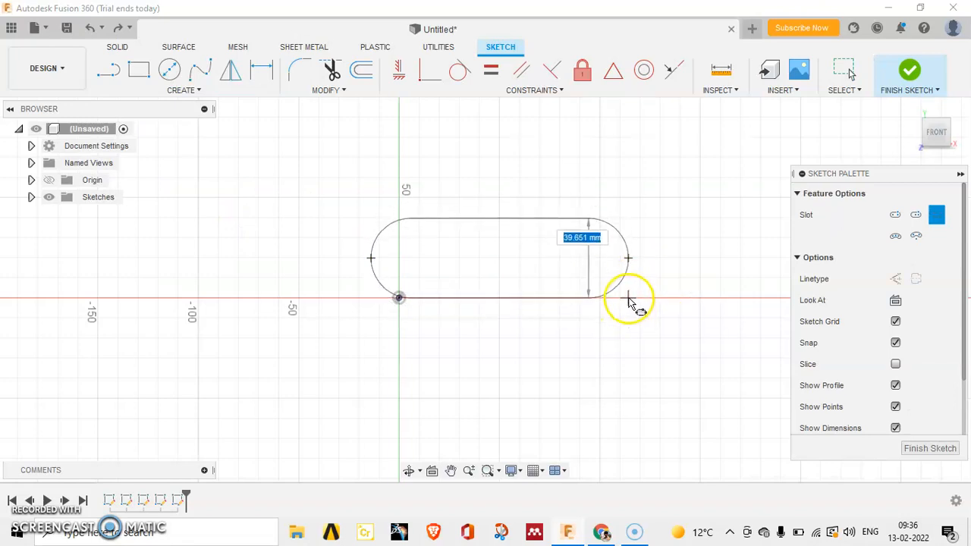
left_click(628, 294)
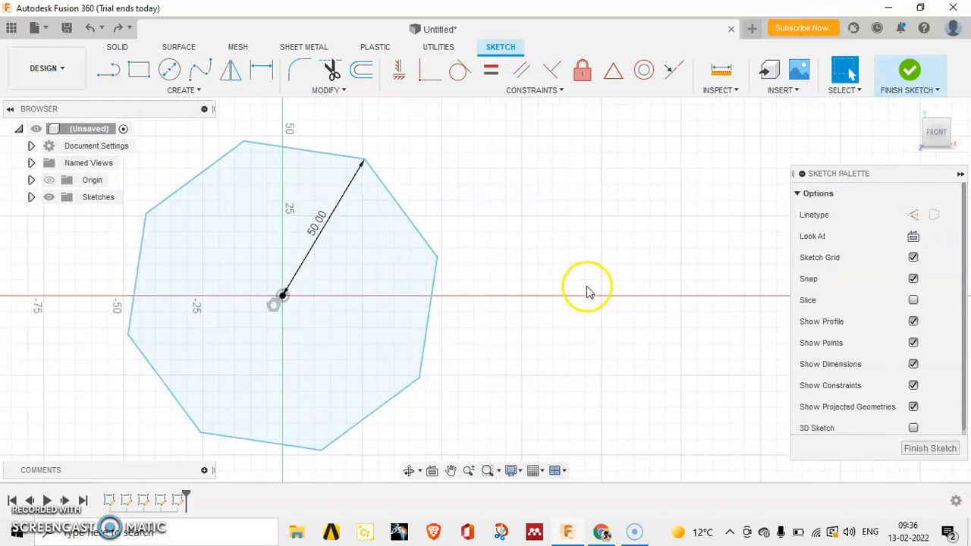
key("ctrl+z")
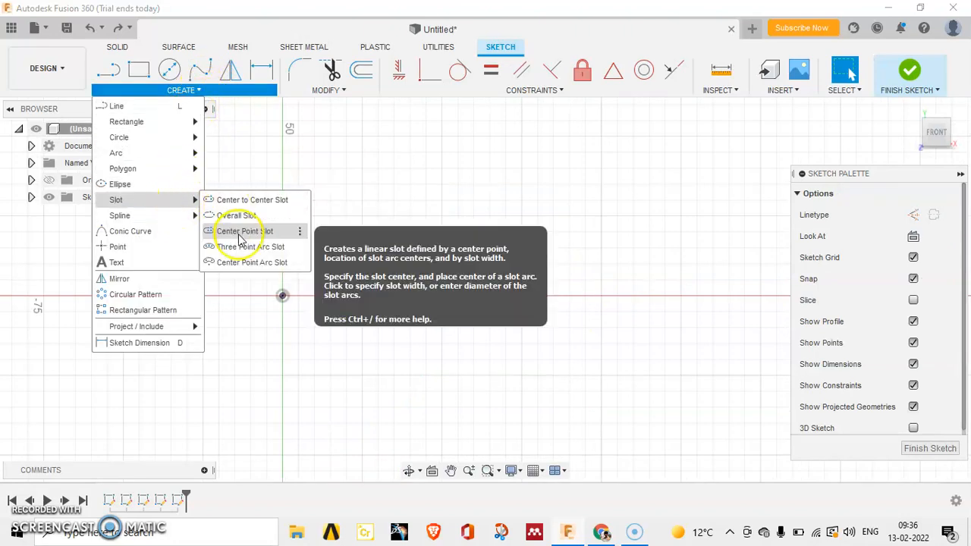
- Sketch a horizontal centre-point slot centred on the origin, arc centres about 30 mm out and 20 mm wide, and undo it
left_click(242, 231)
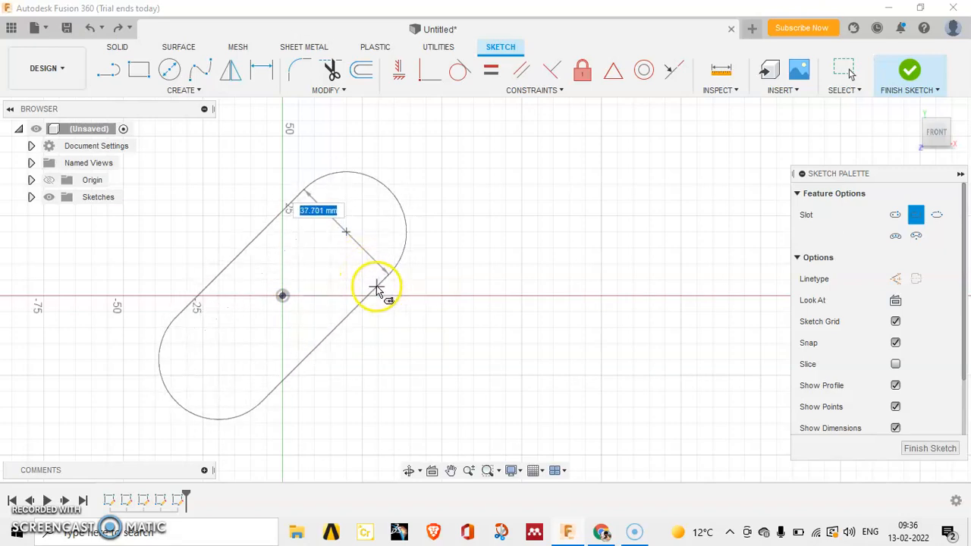
key("Escape")
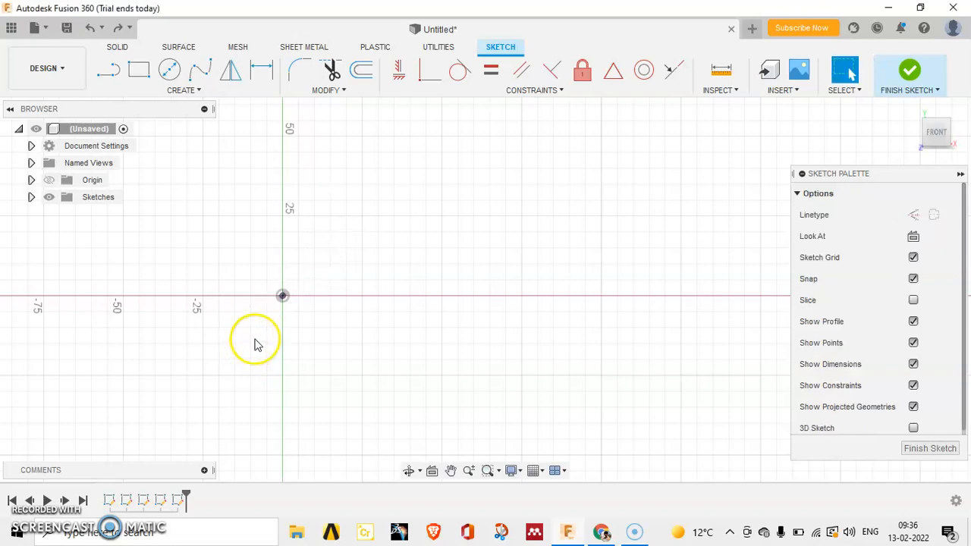
left_click(188, 90)
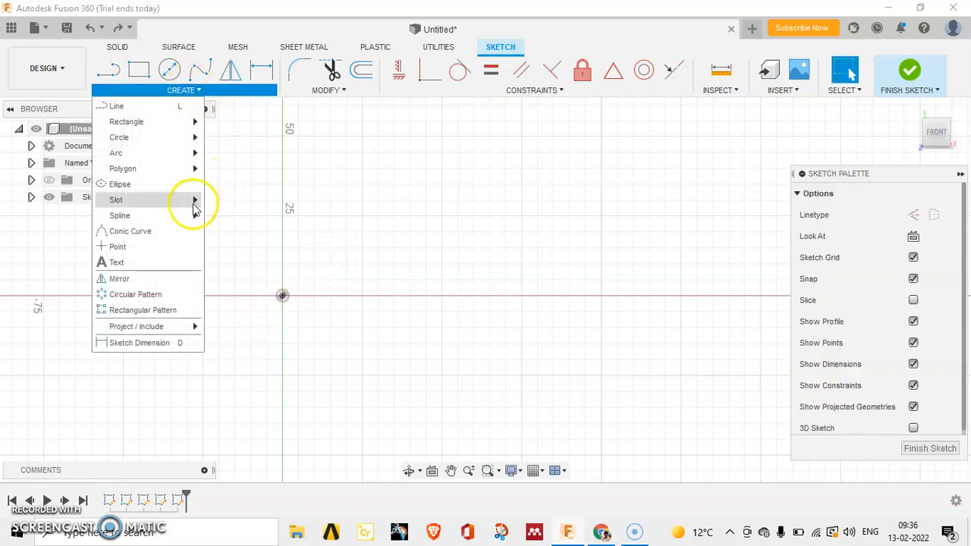
mouse_move(194, 204)
left_click(241, 227)
left_click(282, 295)
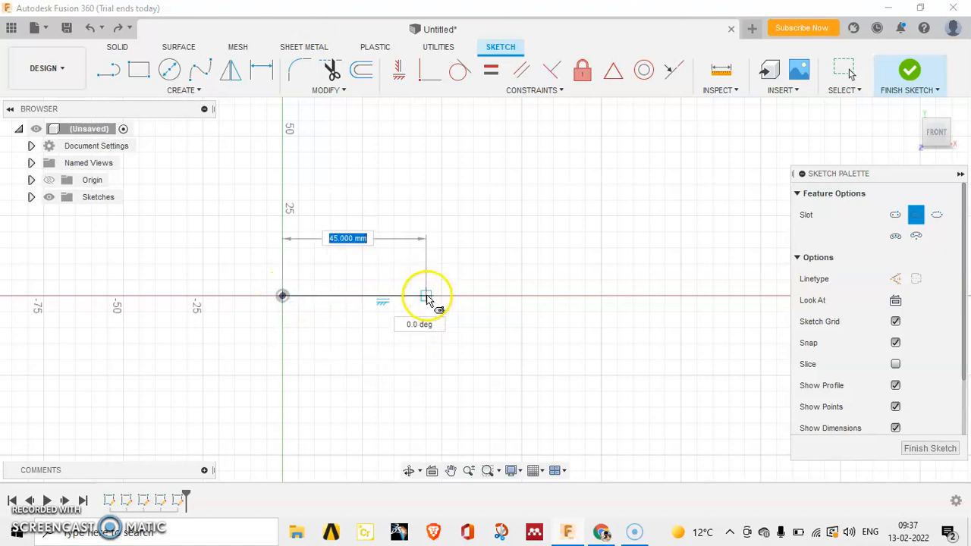
left_click(378, 295)
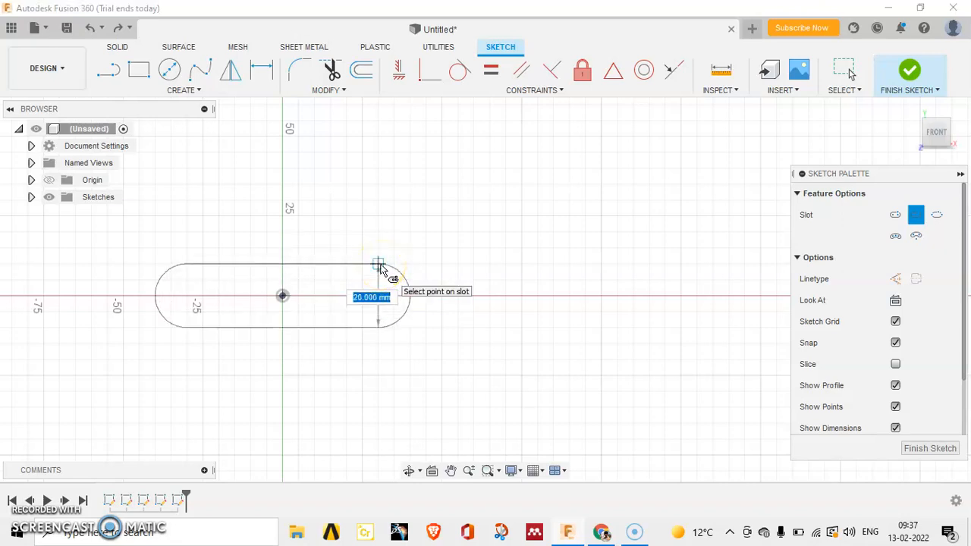
left_click(380, 265)
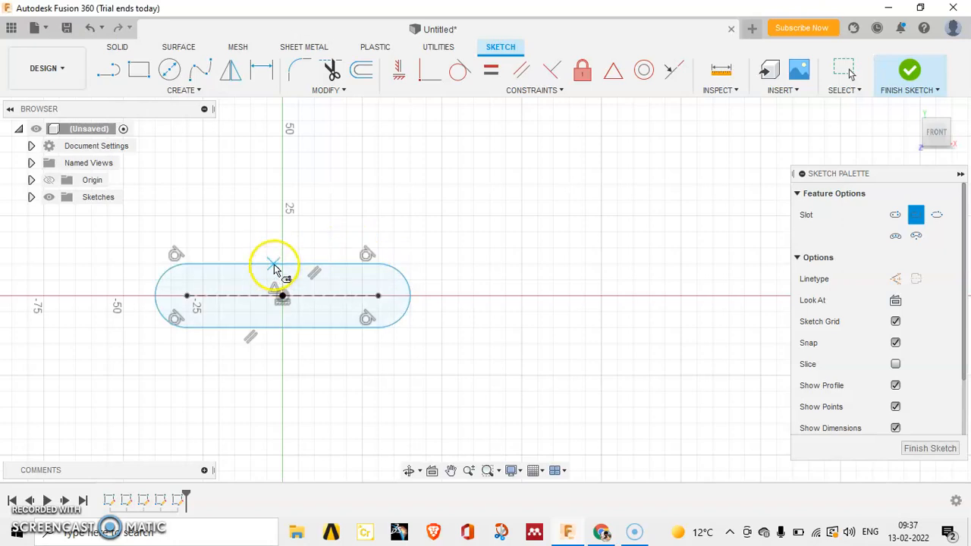
key("ctrl+z")
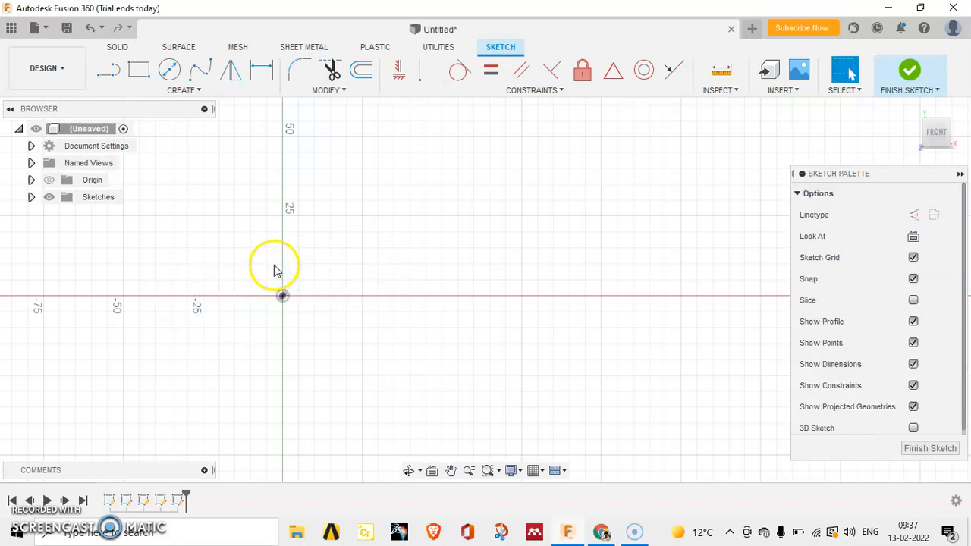
- Sketch a three-point arc slot above the origin, curving from the upper left area up to the vertical axis and bulging toward the lower right
left_click(190, 91)
mouse_move(179, 204)
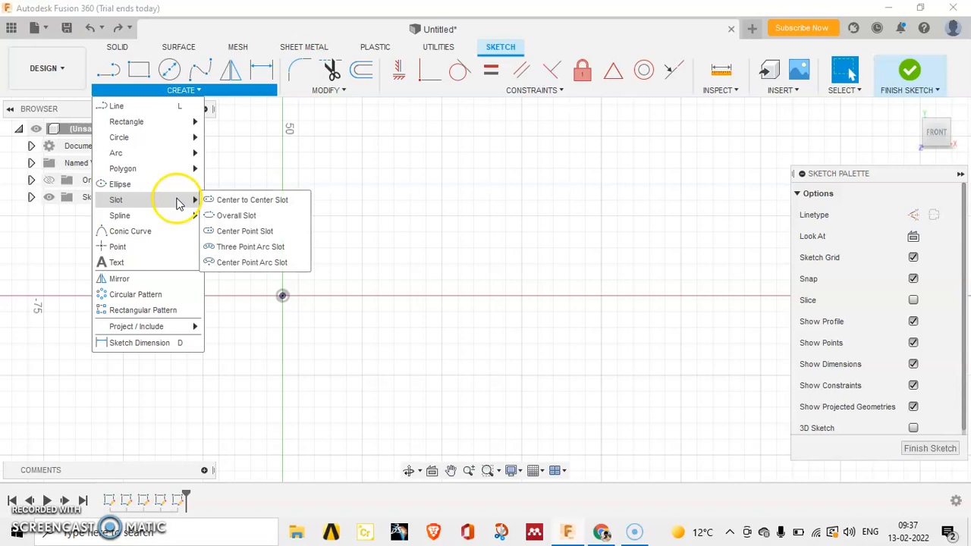
left_click(244, 249)
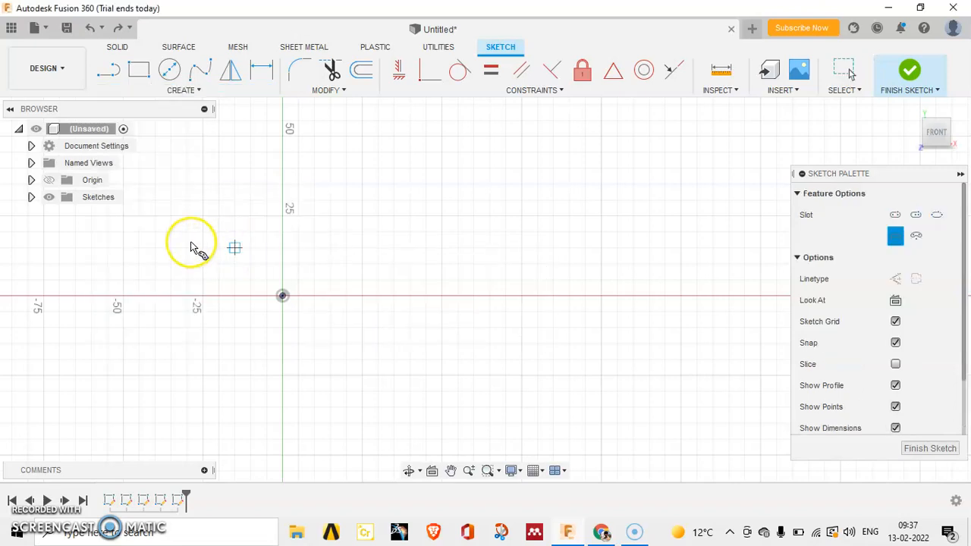
left_click(234, 247)
left_click(282, 199)
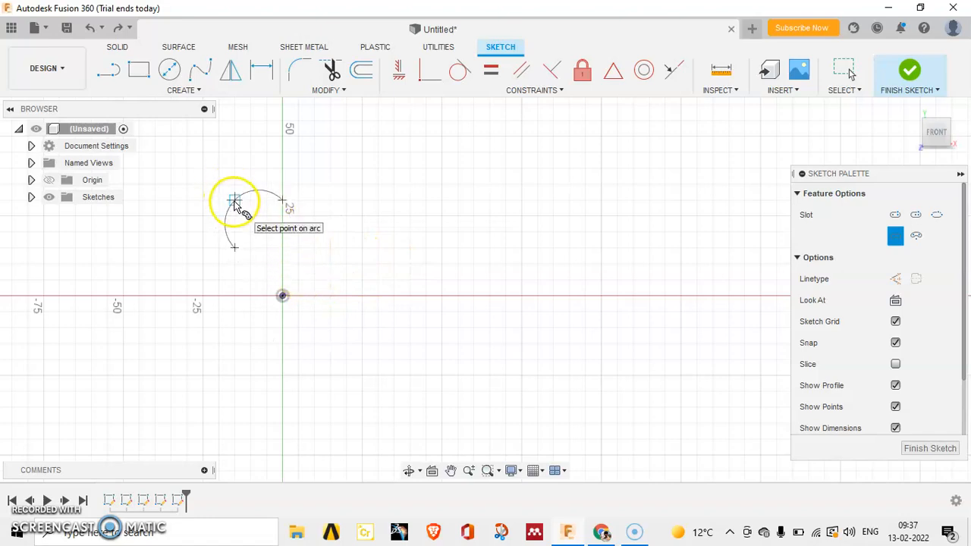
left_click(287, 248)
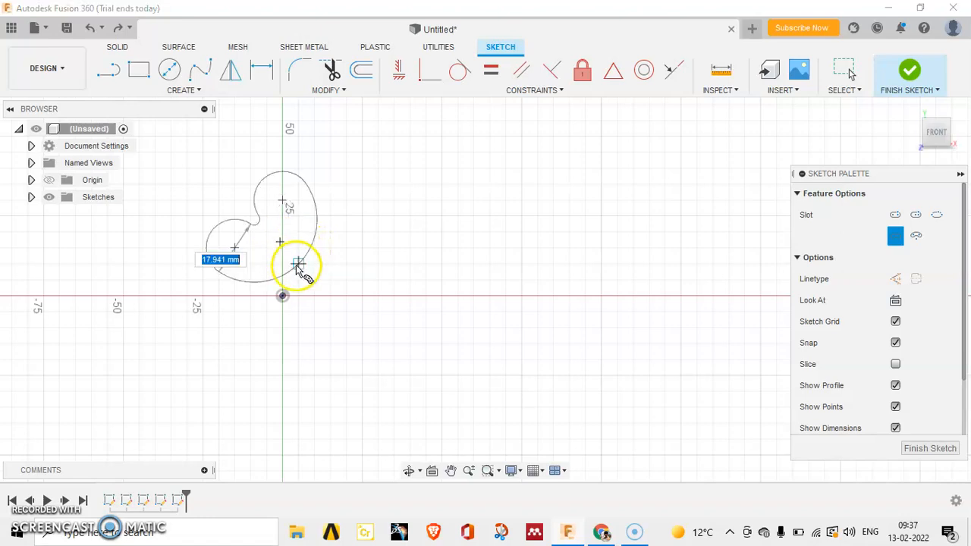
left_click(288, 260)
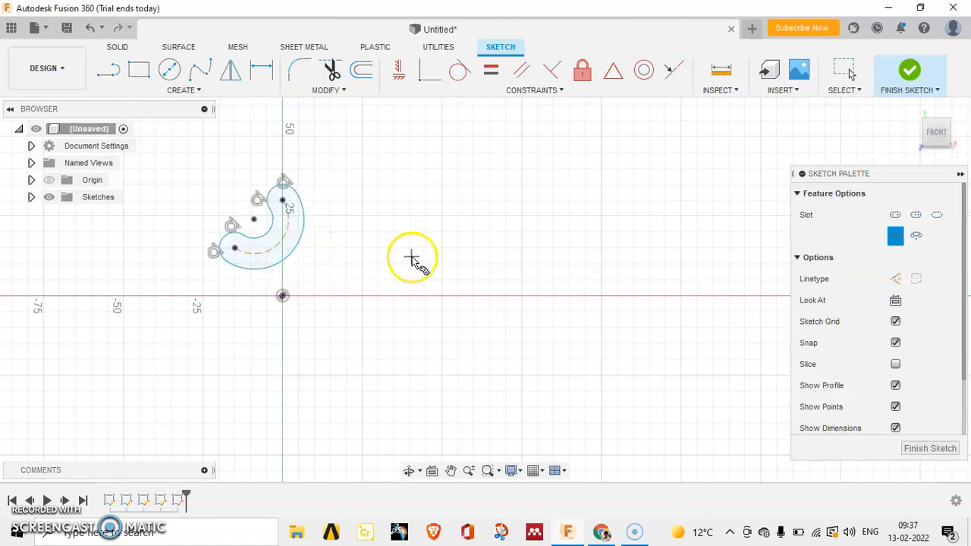
- Add a small circle, about 5 mm in diameter, at each end centre of the arc slot, and undo the circles and slot
scroll(386, 231, "up", 2)
key("c")
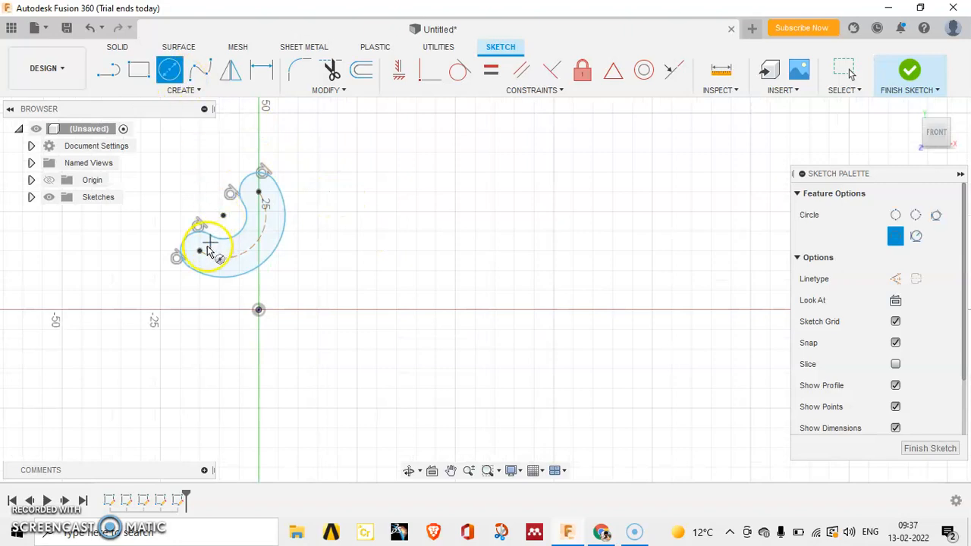
left_click(210, 261)
left_click(231, 239)
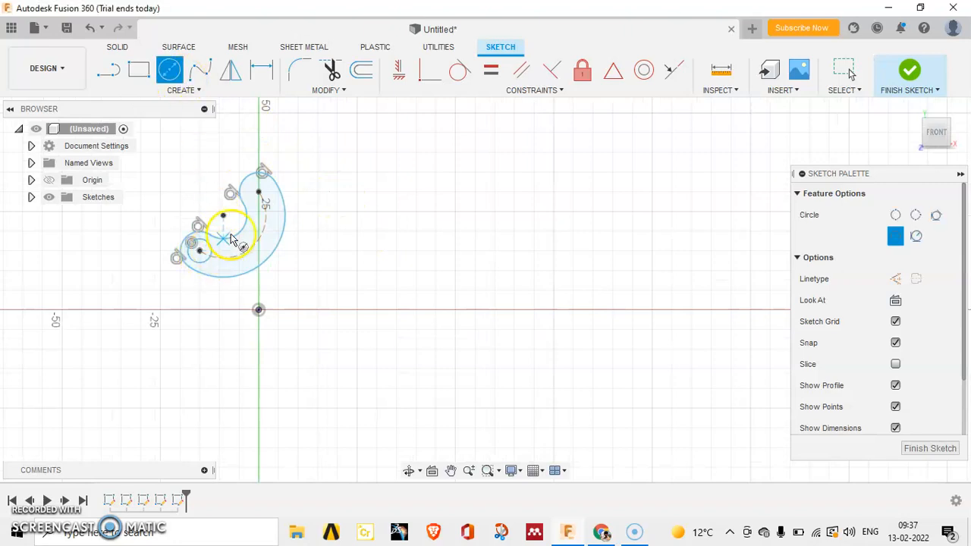
left_click(260, 191)
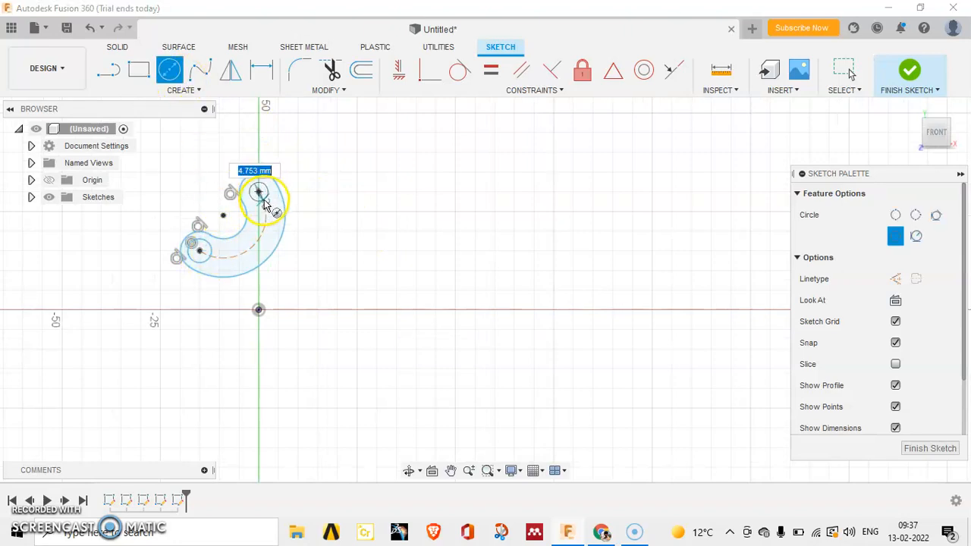
scroll(349, 193, "up", 2)
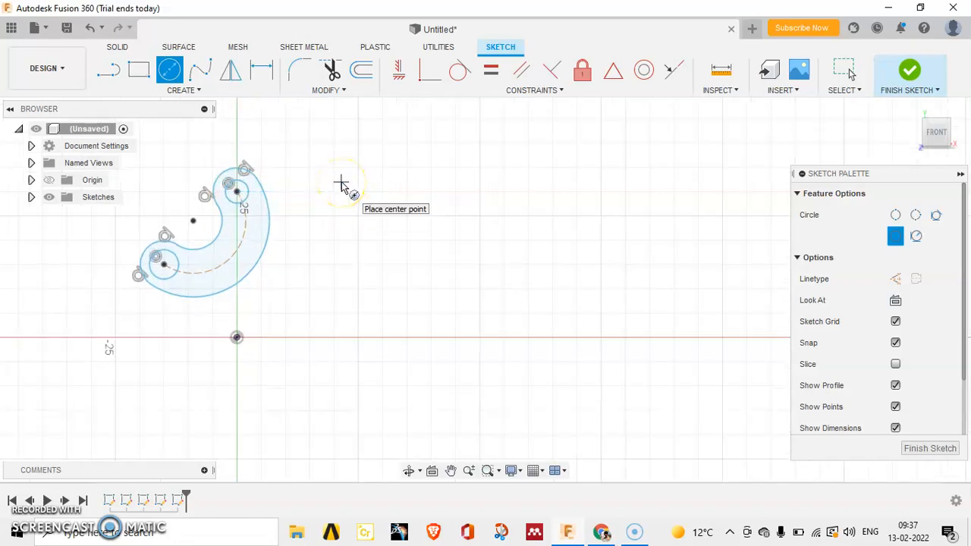
key("Escape")
key("ctrl+z")
- Sketch a two-point rectangle 50 mm wide and 12 mm high around the origin
left_click(186, 93)
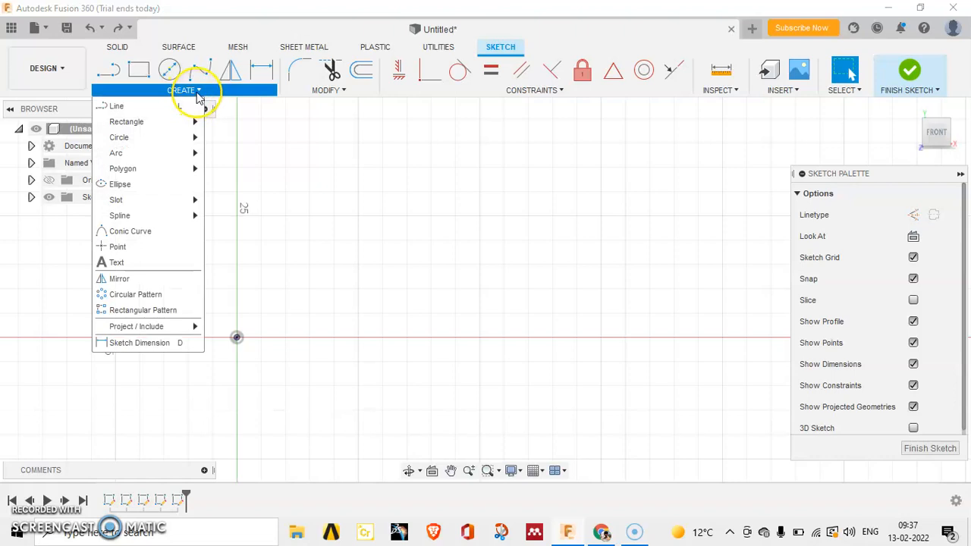
left_click(198, 94)
left_click(199, 94)
left_click(139, 69)
left_click(165, 289)
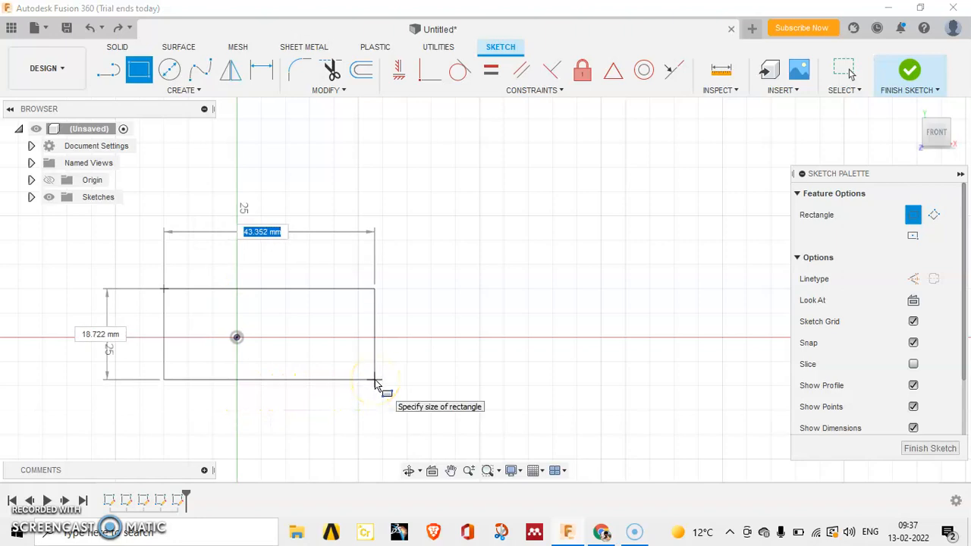
type("50")
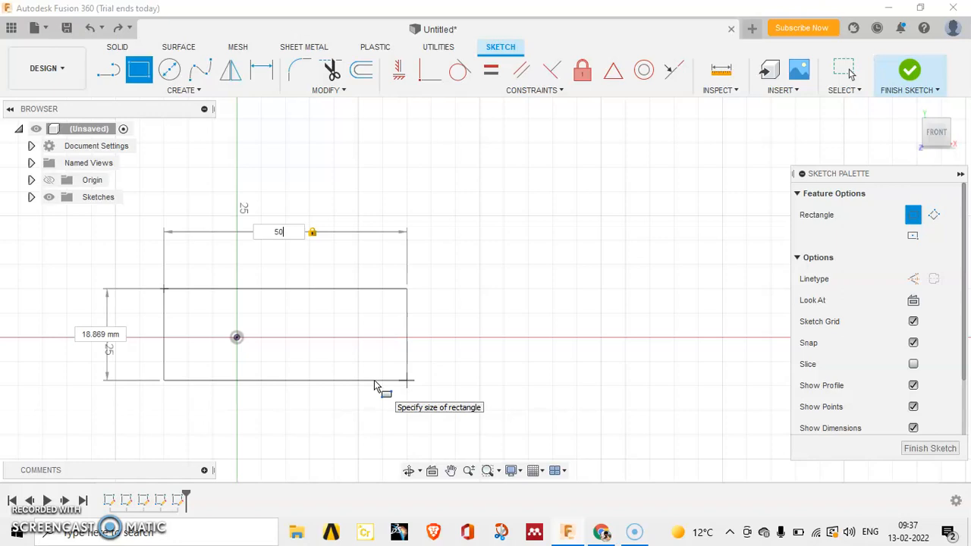
left_click(372, 365)
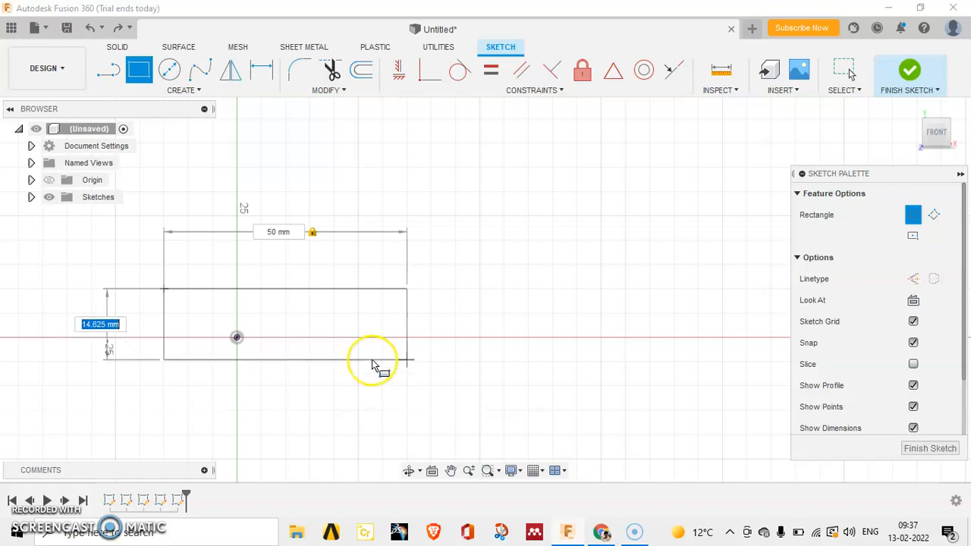
type("12")
key("Return")
scroll(364, 357, "up", 3)
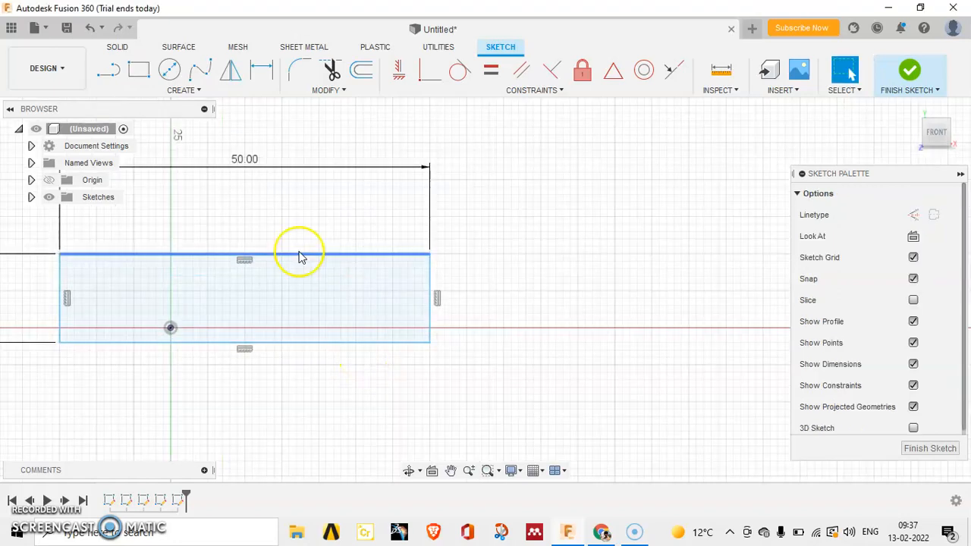
- Draw a 12 mm centre-diameter circle on the midpoint of each short side of the rectangle
middle_click_drag(301, 257, 436, 247)
left_click(172, 63)
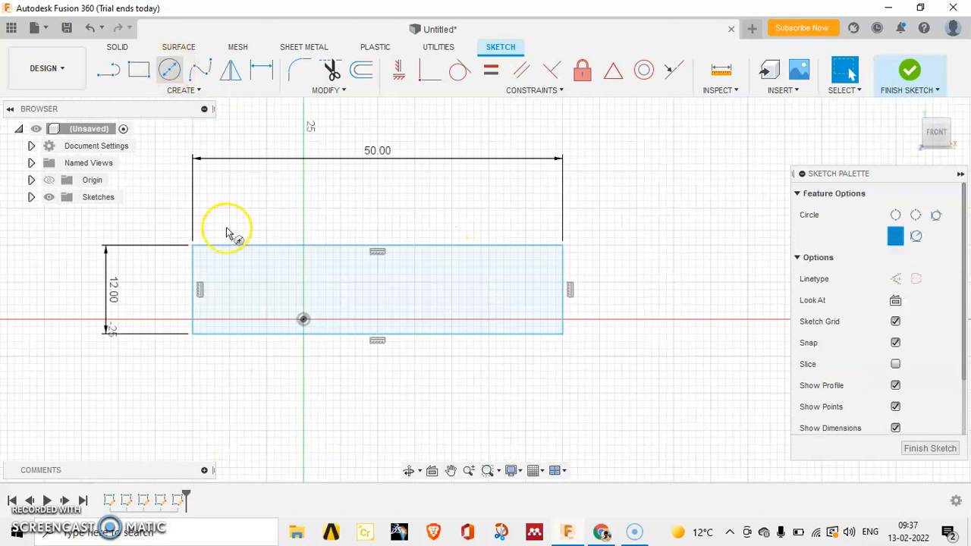
left_click(192, 289)
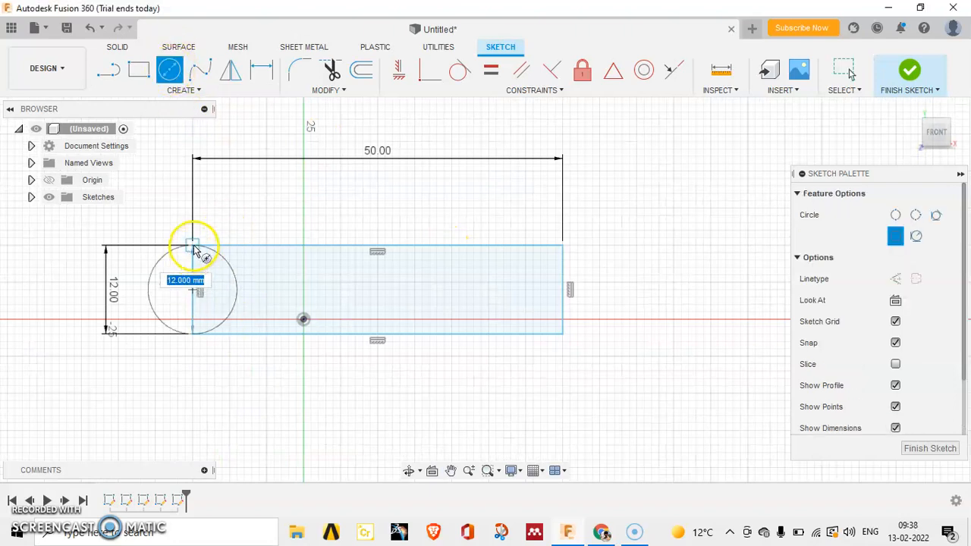
left_click(195, 248)
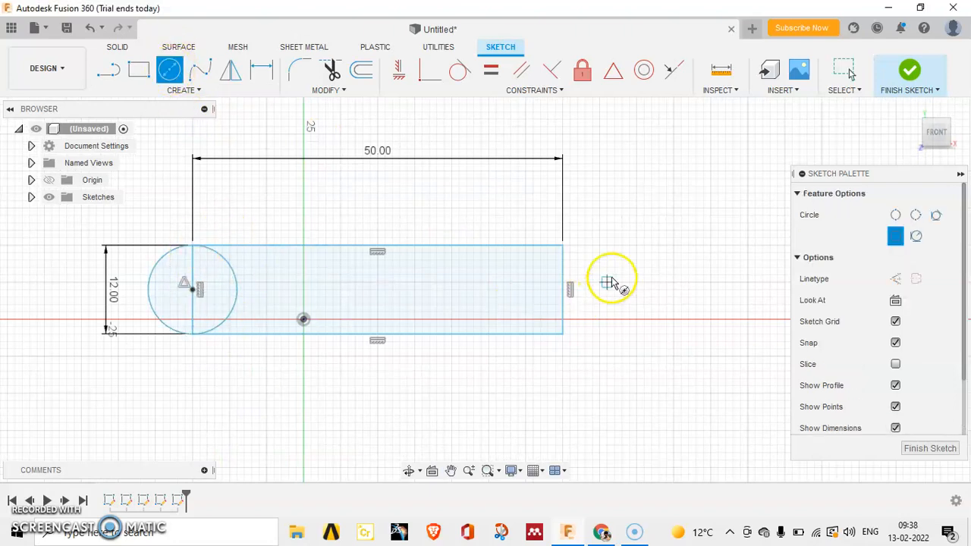
left_click(561, 289)
left_click(562, 248)
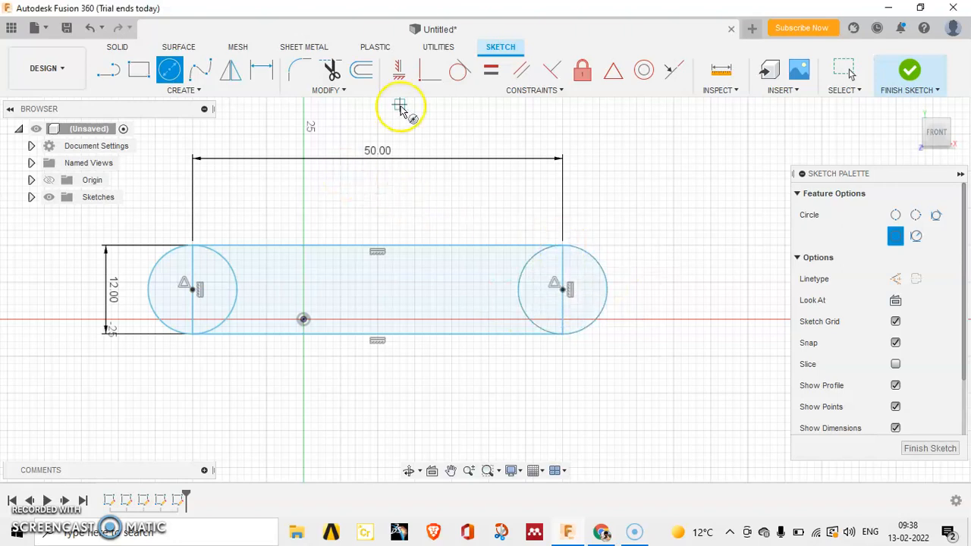
- Trim the circles' inner halves and the rectangle's short sides to leave a slot outline
left_click(331, 68)
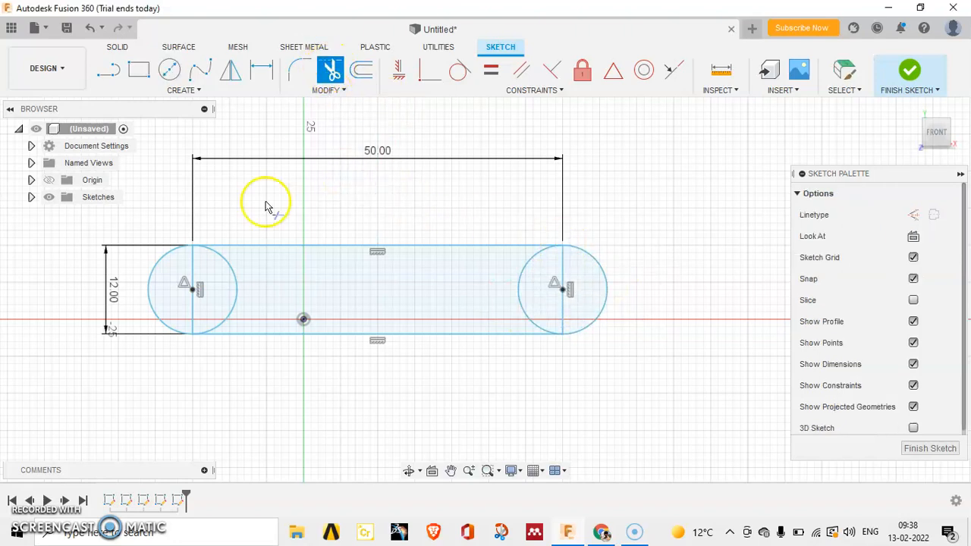
left_click(238, 305)
left_click(195, 314)
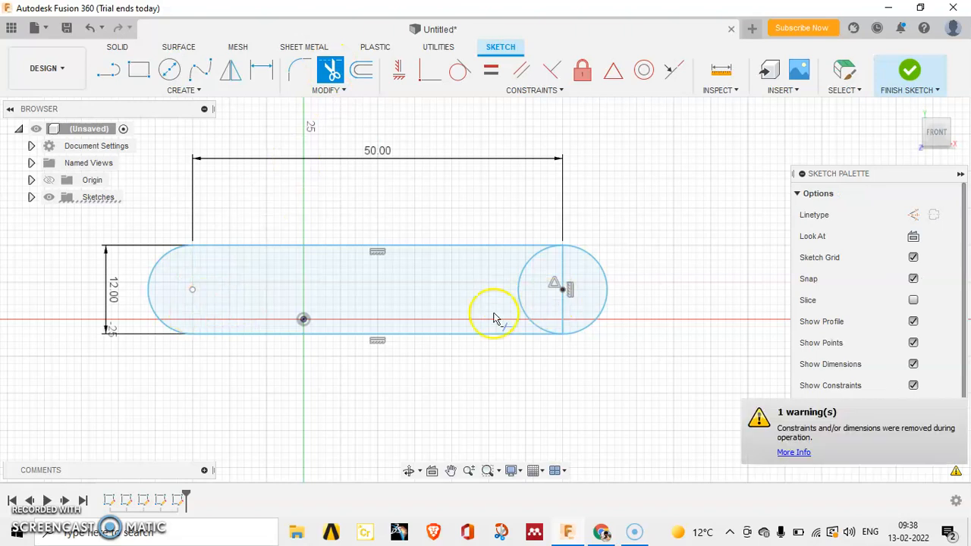
left_click(521, 299)
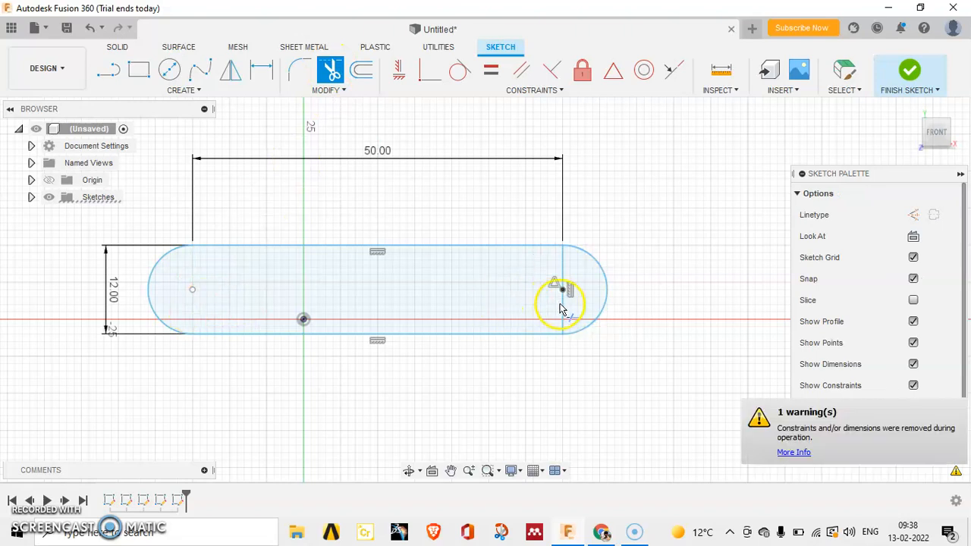
scroll(415, 282, "up", 1)
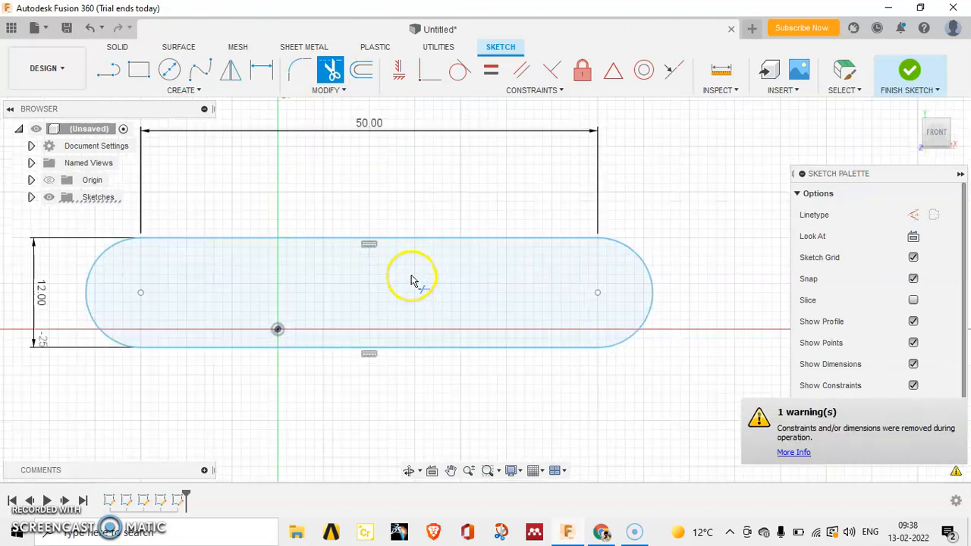
- Undo the trims, both end circles and the rectangle to clear the manually built slot
key("ctrl+z")
key("ctrl+z")
key("ctrl+z")
key("ctrl+z")
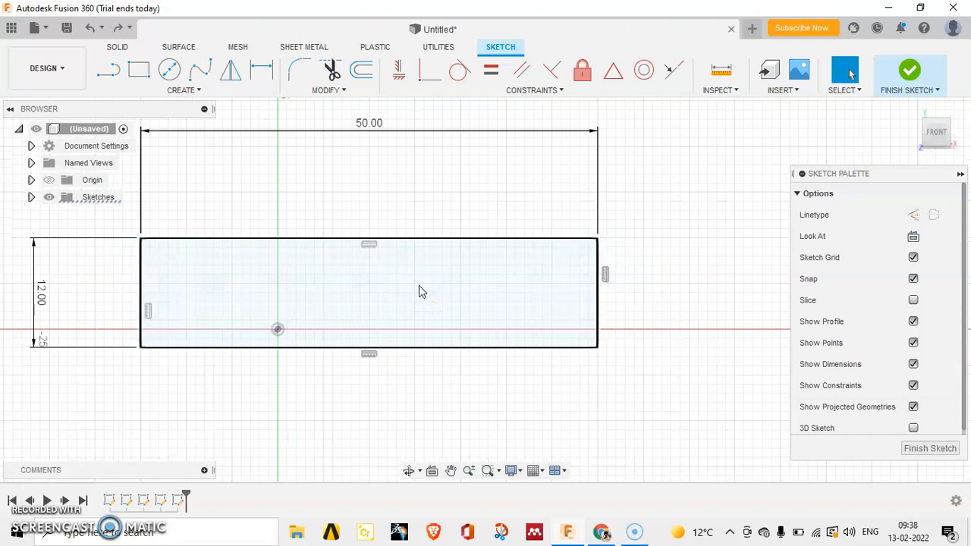
- Sketch a six-point fit point spline from about (-44, -3) to about (36, 20), weaving up and down past the origin
left_click(221, 91)
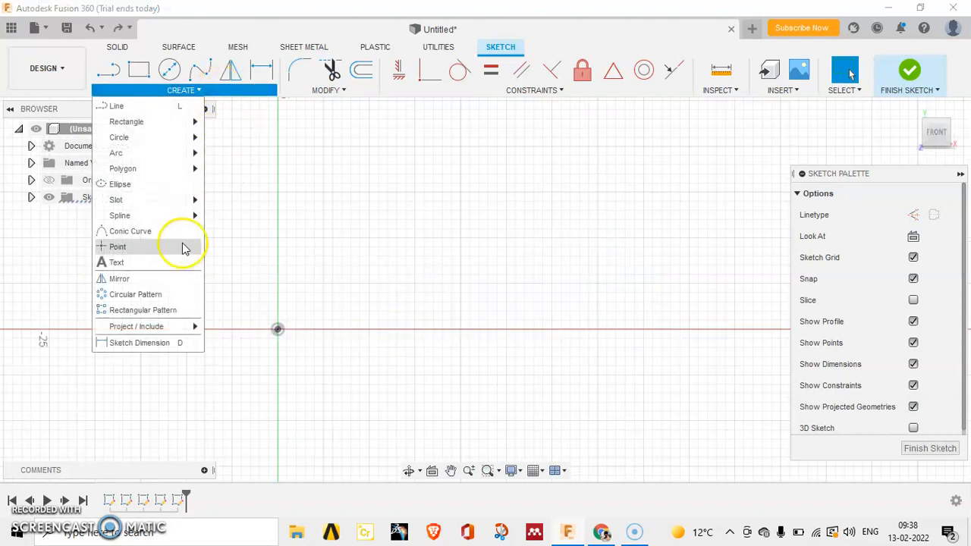
mouse_move(176, 224)
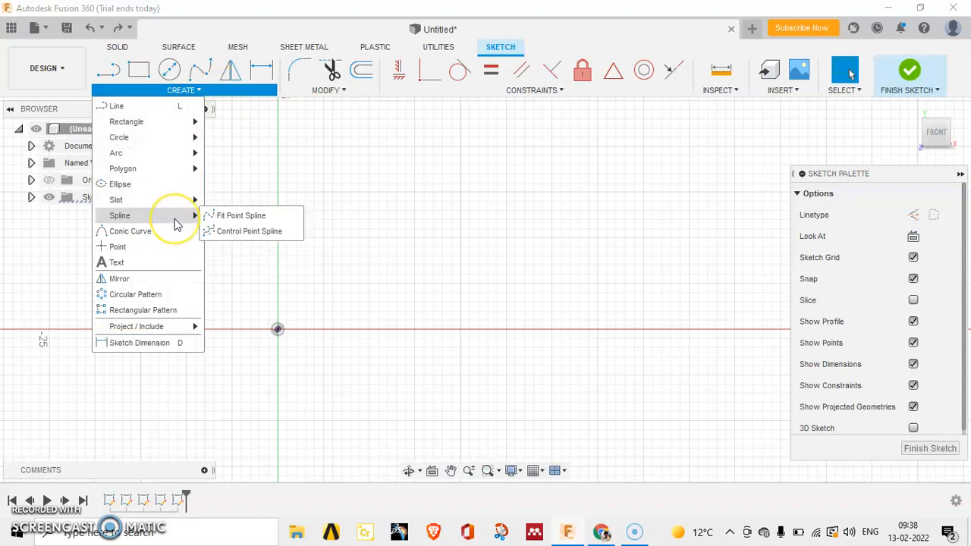
left_click(229, 221)
right_click(208, 283)
left_click(375, 255)
middle_click_drag(378, 254, 753, 252)
left_click(167, 354)
left_click(404, 226)
middle_click_drag(586, 287, 423, 266)
left_click(477, 266)
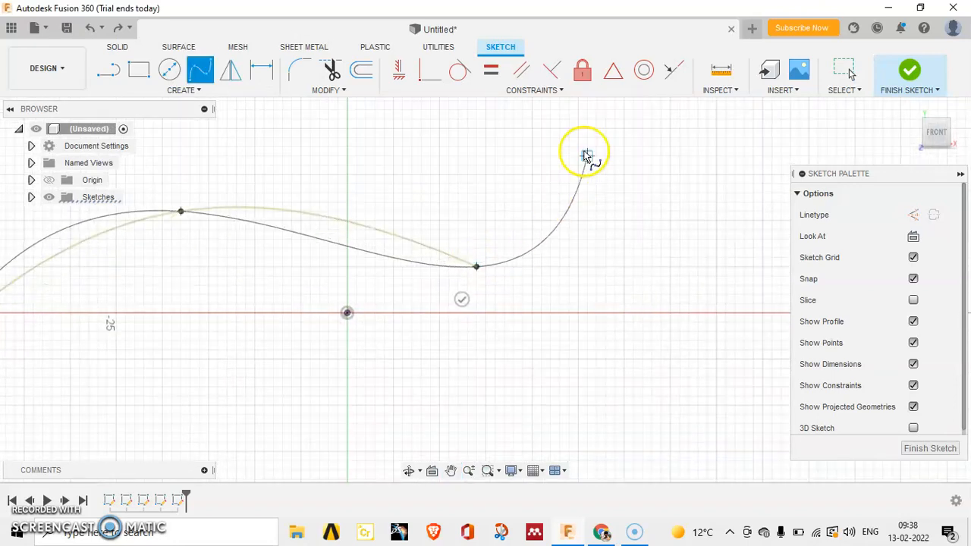
middle_click_drag(585, 156, 648, 198)
left_click(657, 223)
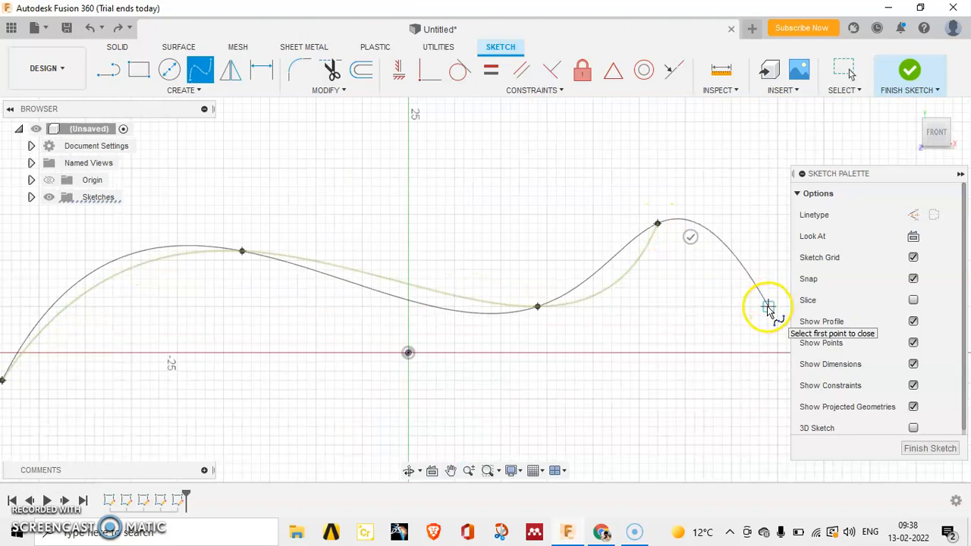
scroll(758, 307, "up", 1)
mouse_move(710, 296)
middle_mouse_down()
mouse_move(697, 305)
mouse_move(720, 256)
middle_mouse_up()
left_click(716, 250)
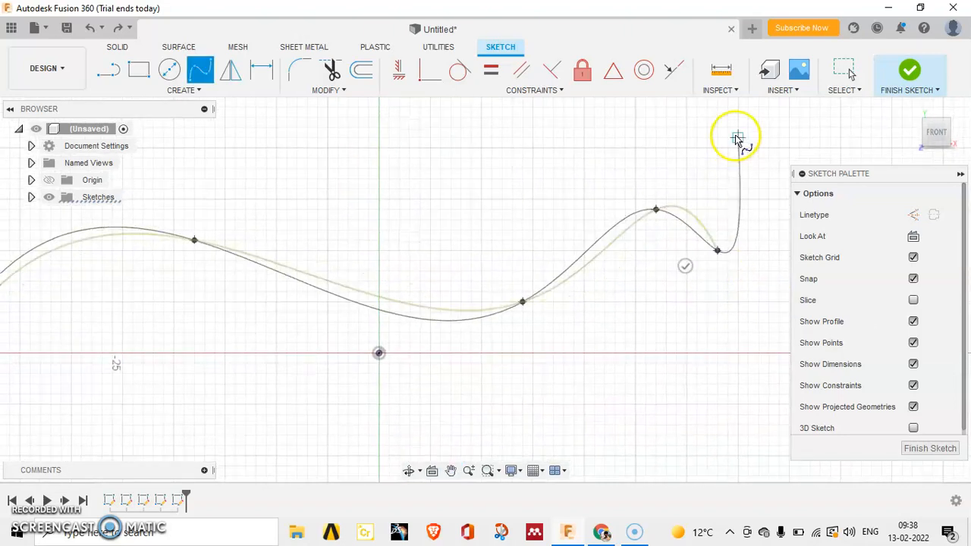
left_click(747, 148)
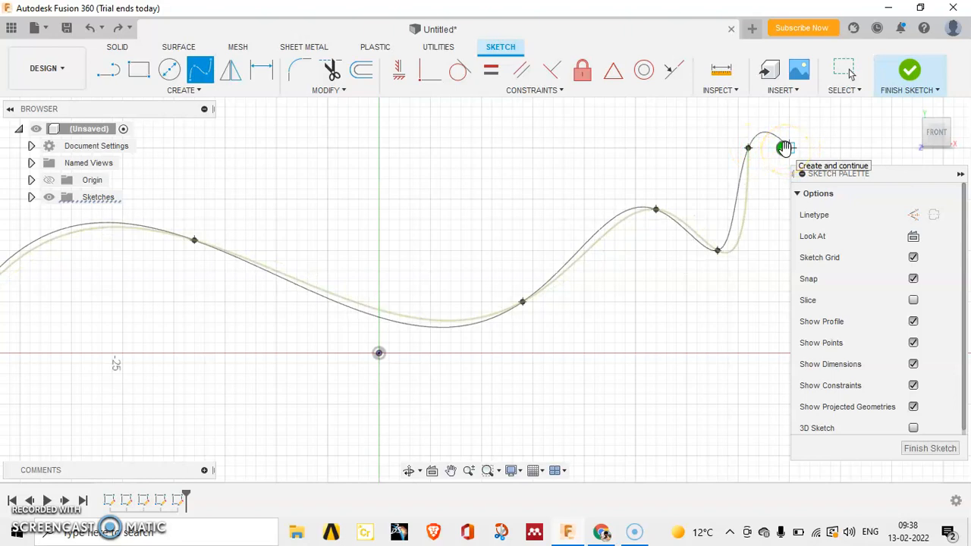
left_click(783, 147)
- Reshape the spline's start by moving its tangent handle to about (-39, 11) and its start point to about (-43, 4)
middle_click_drag(505, 210, 680, 220)
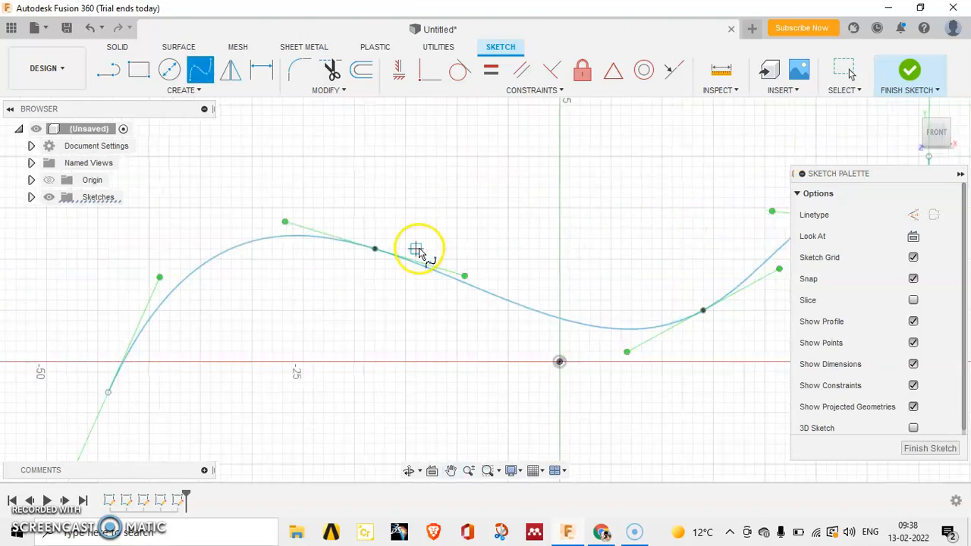
middle_click_drag(169, 288, 302, 236)
left_click_drag(297, 237, 294, 207)
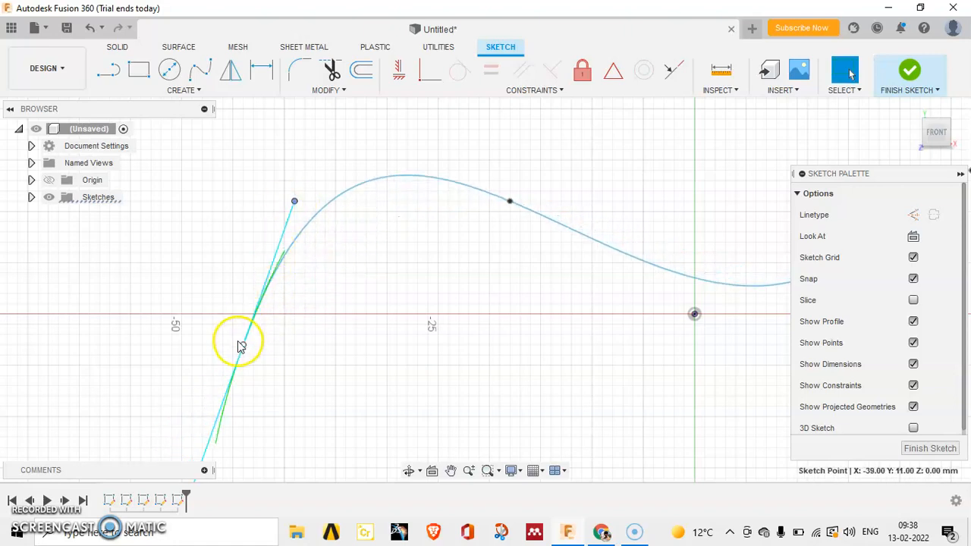
left_click_drag(244, 347, 243, 313)
left_click_drag(255, 276, 298, 266)
left_click(505, 241)
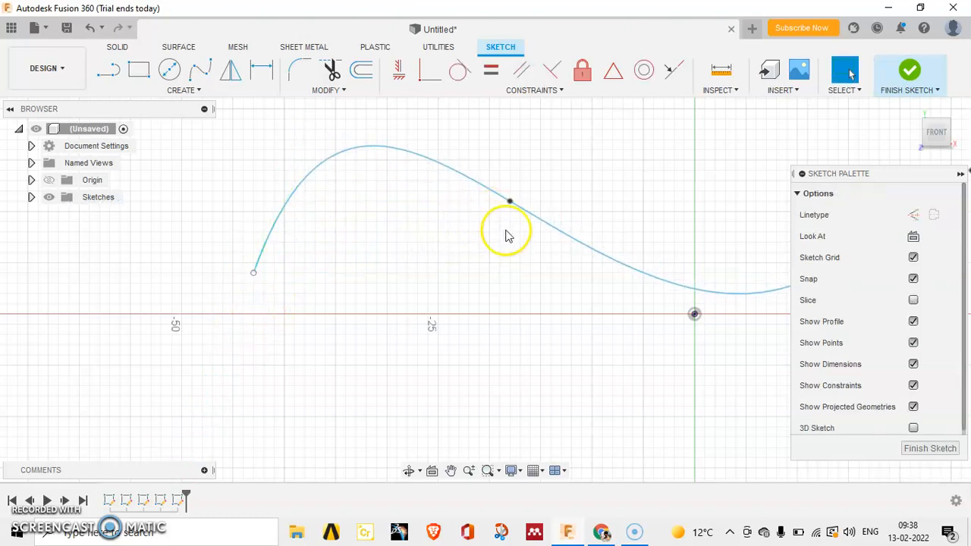
- Move the second fit point to (-17, 9), the third to (12, 7), and lower the end point close to the horizontal axis
left_click_drag(510, 201, 520, 220)
middle_click_drag(678, 245, 342, 245)
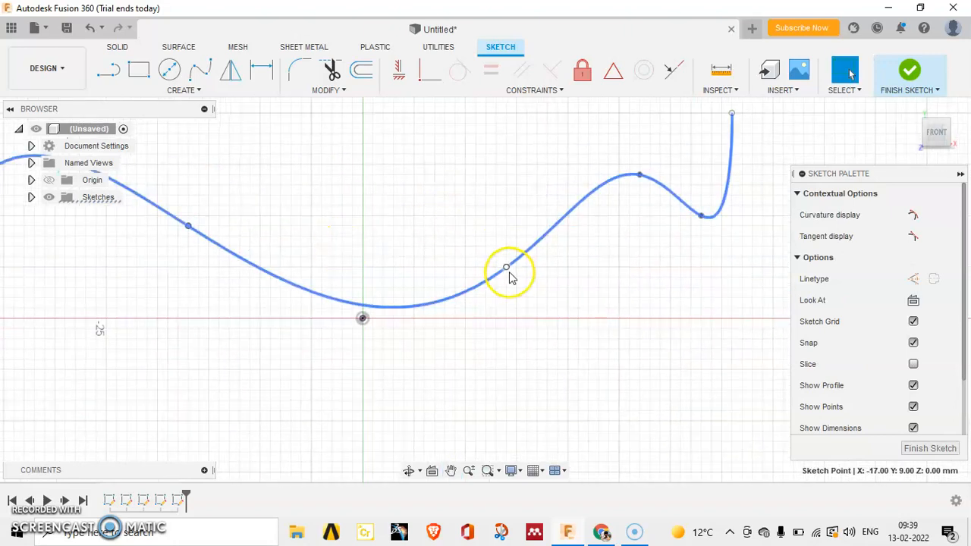
middle_click_drag(675, 140, 499, 182)
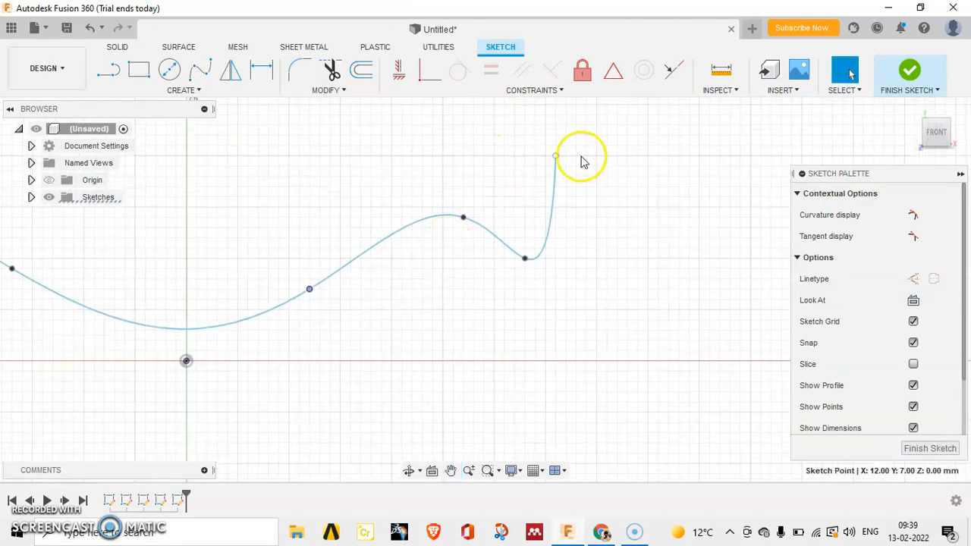
mouse_move(554, 159)
left_mouse_down()
mouse_move(589, 260)
mouse_move(584, 329)
left_mouse_up()
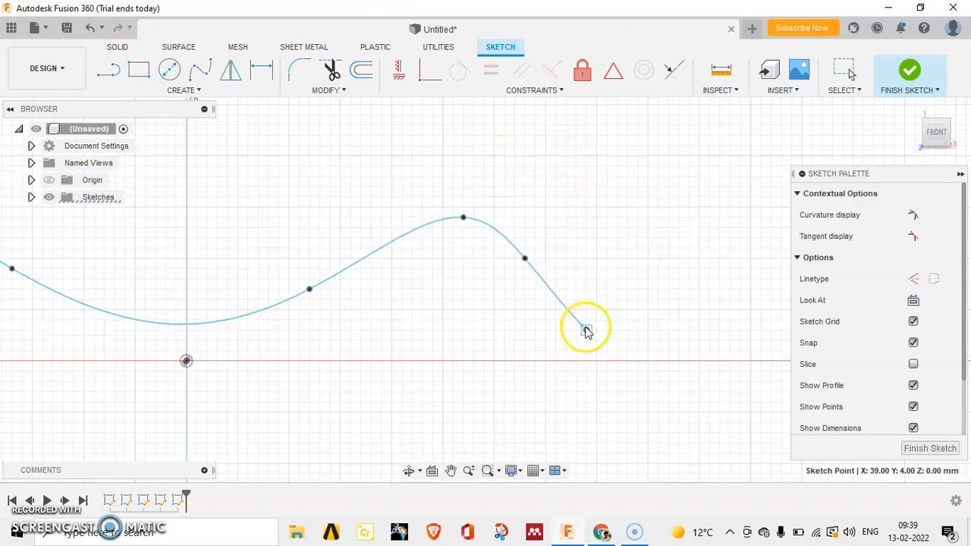
- Select the whole fit point spline with its tangent handles and delete it
middle_click_drag(342, 270, 538, 275)
scroll(535, 280, "down", 4)
middle_click_drag(301, 299, 368, 307)
mouse_move(209, 192)
left_mouse_down()
mouse_move(901, 495)
mouse_move(760, 466)
left_mouse_up()
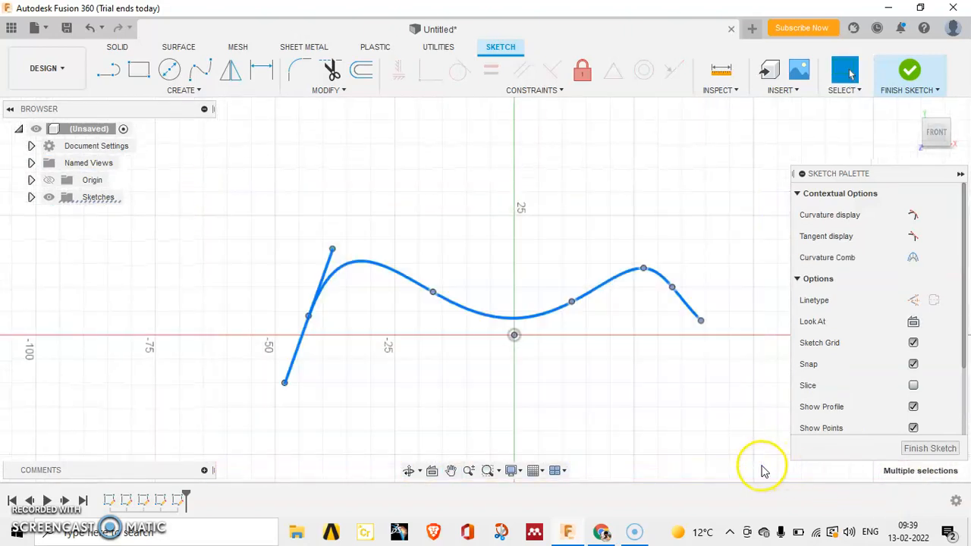
key("Delete")
- Sketch a control point spline with seven control points, zigzagging from the left of the origin to the far right
left_click(194, 90)
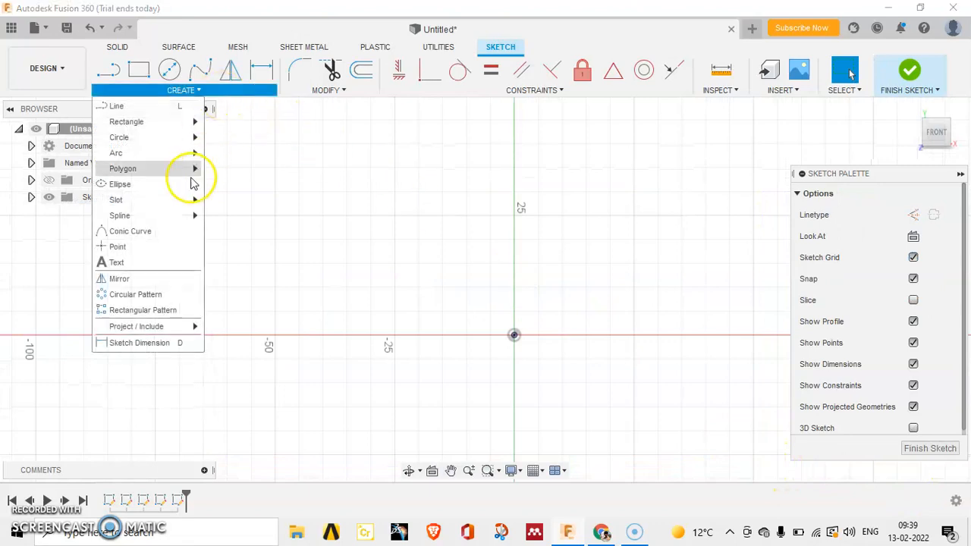
mouse_move(191, 218)
left_click(235, 231)
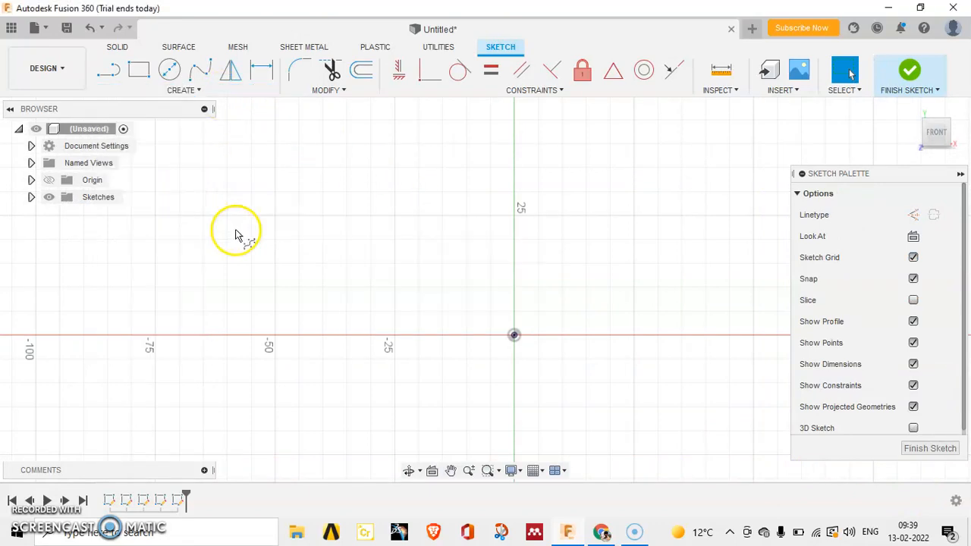
left_click(219, 264)
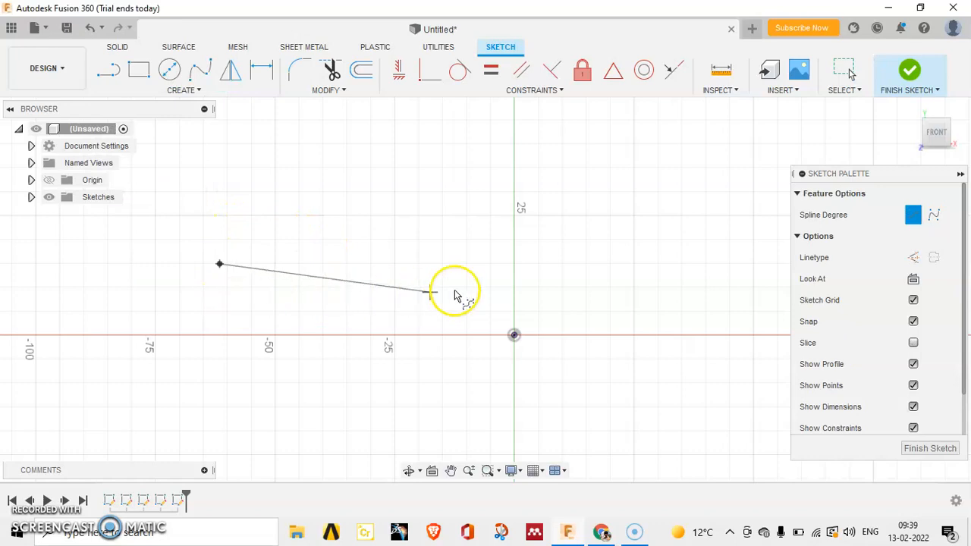
left_click(490, 287)
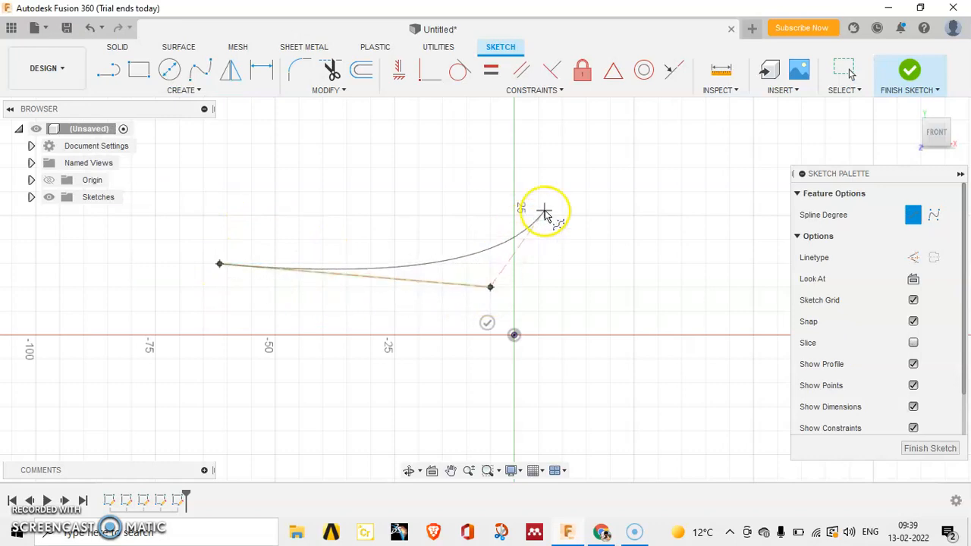
left_click(561, 192)
middle_click_drag(672, 264, 448, 225)
middle_click_drag(515, 284, 703, 345)
mouse_move(531, 302)
middle_mouse_down()
mouse_move(568, 301)
mouse_move(433, 270)
middle_mouse_up()
left_click(612, 233)
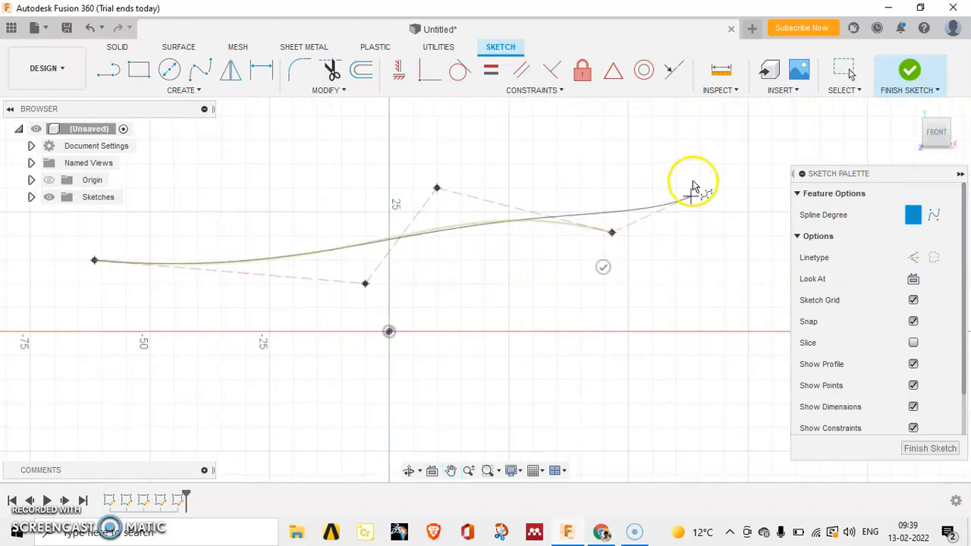
left_click(692, 173)
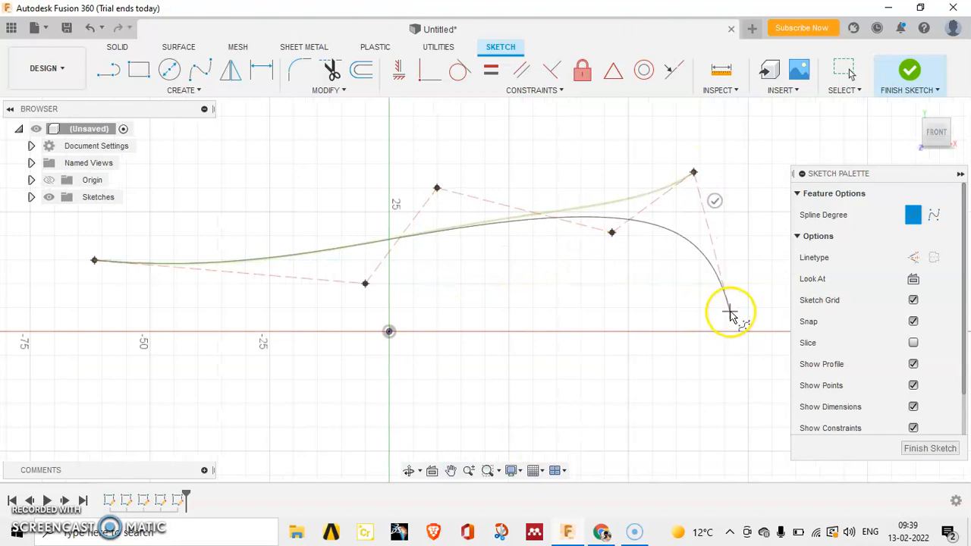
middle_click_drag(731, 310, 498, 329)
left_click(279, 408)
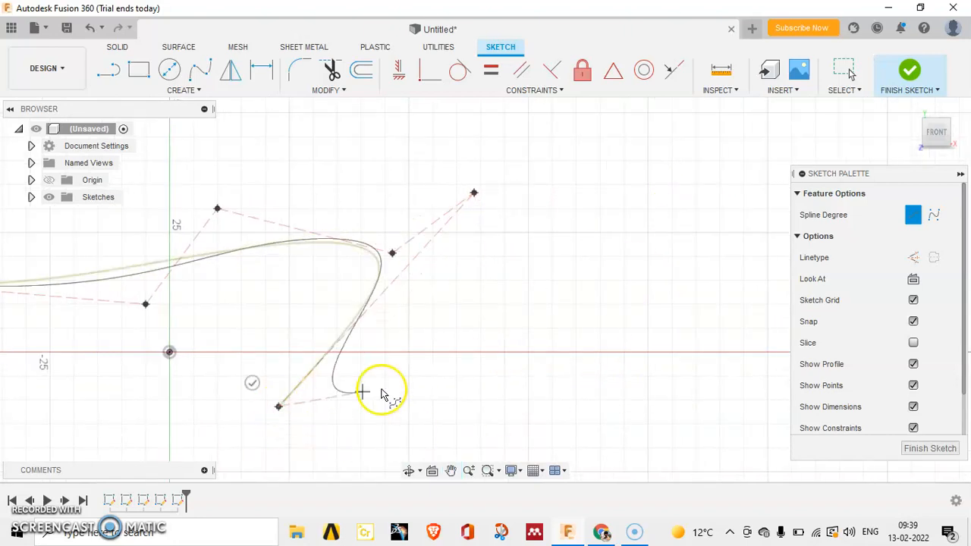
left_click(579, 344)
left_click(586, 378)
- Leave the spline command and move the control point just left of the origin to (-10, 0)
middle_click_drag(460, 304, 672, 303)
scroll(671, 303, "down", 2)
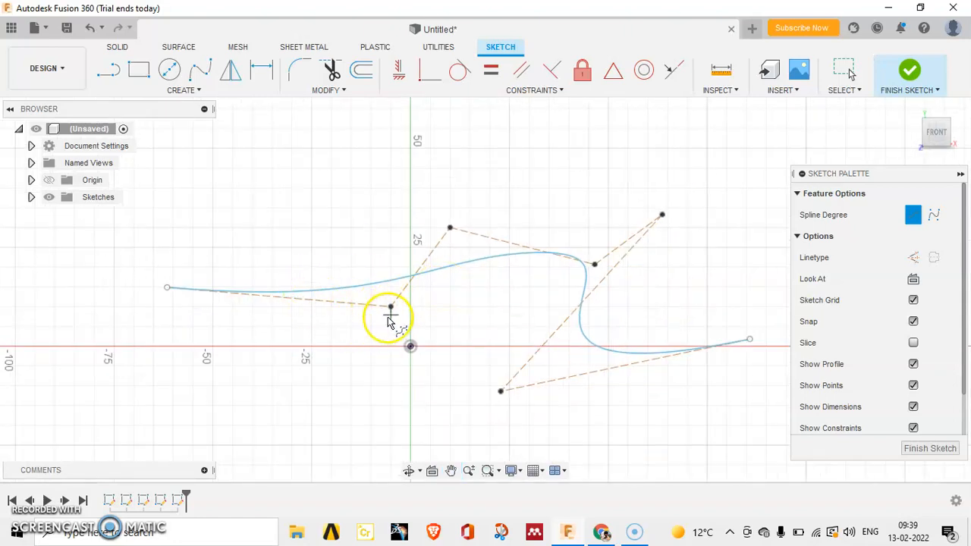
left_click(848, 70)
mouse_move(385, 333)
left_mouse_down()
mouse_move(373, 349)
mouse_move(364, 320)
left_mouse_up()
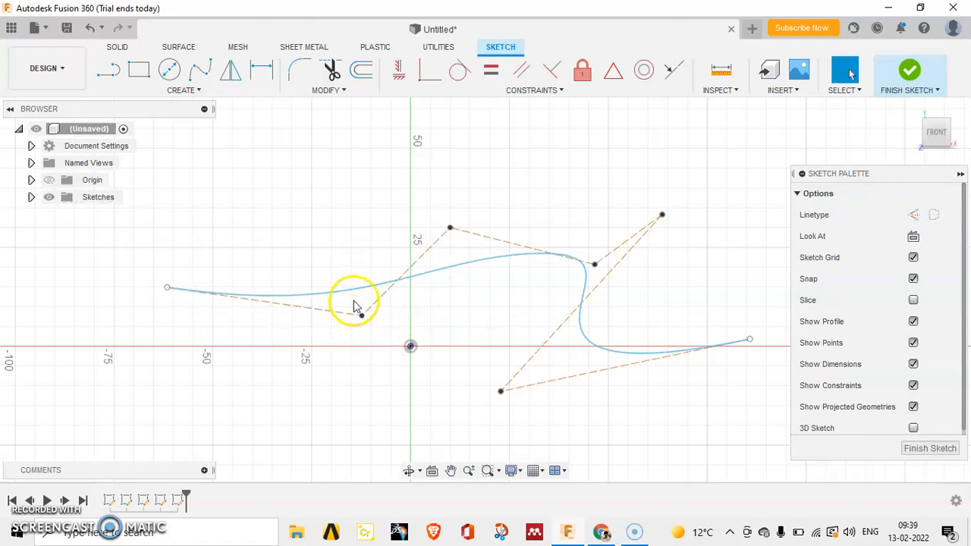
left_click(357, 295)
mouse_move(364, 319)
left_mouse_down()
mouse_move(317, 323)
mouse_move(373, 310)
mouse_move(342, 321)
mouse_move(347, 349)
mouse_move(370, 273)
mouse_move(366, 182)
mouse_move(377, 323)
left_mouse_up()
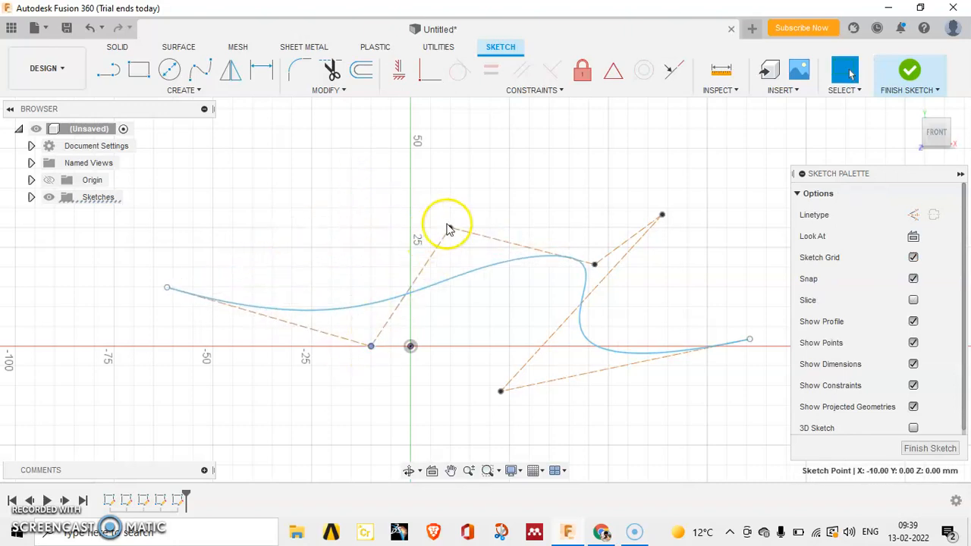
- Reshape the spline by raising its third control point, shifting the fourth down and left, and moving the lowest one right
left_click_drag(451, 228, 445, 197)
left_click_drag(596, 267, 504, 300)
left_click_drag(501, 393, 599, 399)
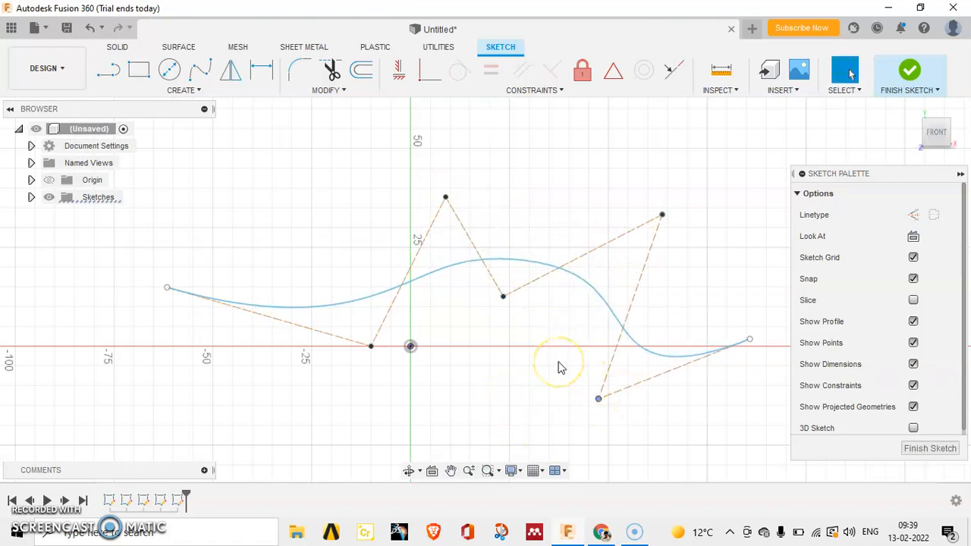
- Undo the last three control point moves
key("ctrl+z")
key("ctrl+z")
key("ctrl+z")
- Select the entire control point spline with its control polygon and delete it
left_click(114, 196)
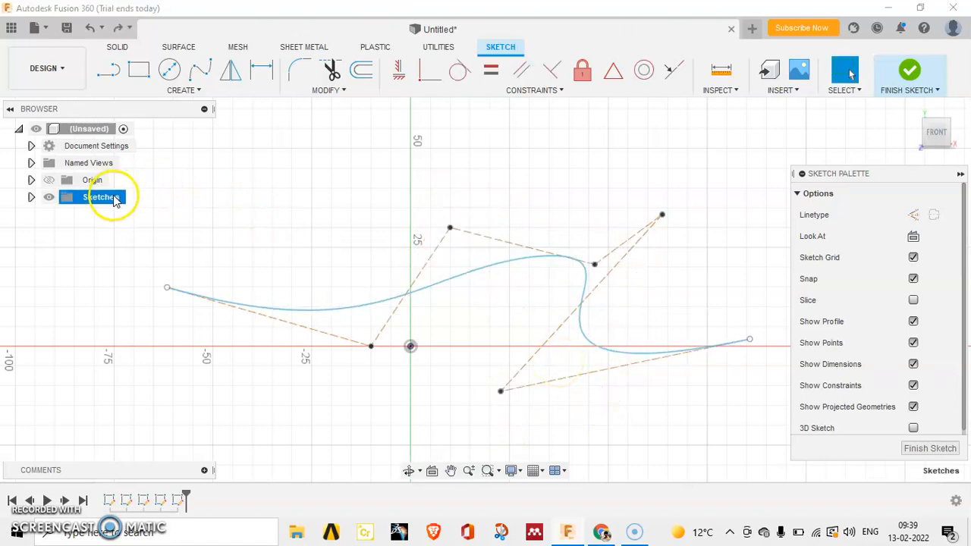
left_click_drag(152, 170, 492, 409)
left_click_drag(784, 465, 775, 459)
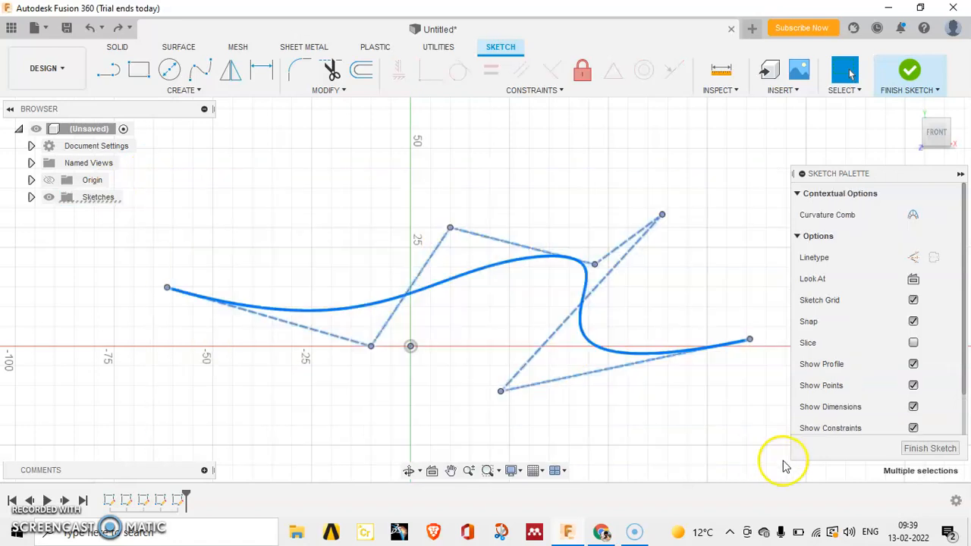
key("Delete")
- Try a conic curve from about (0, 25) to (0, -25) with its vertex at about (40, 0), and cancel it
left_click(196, 91)
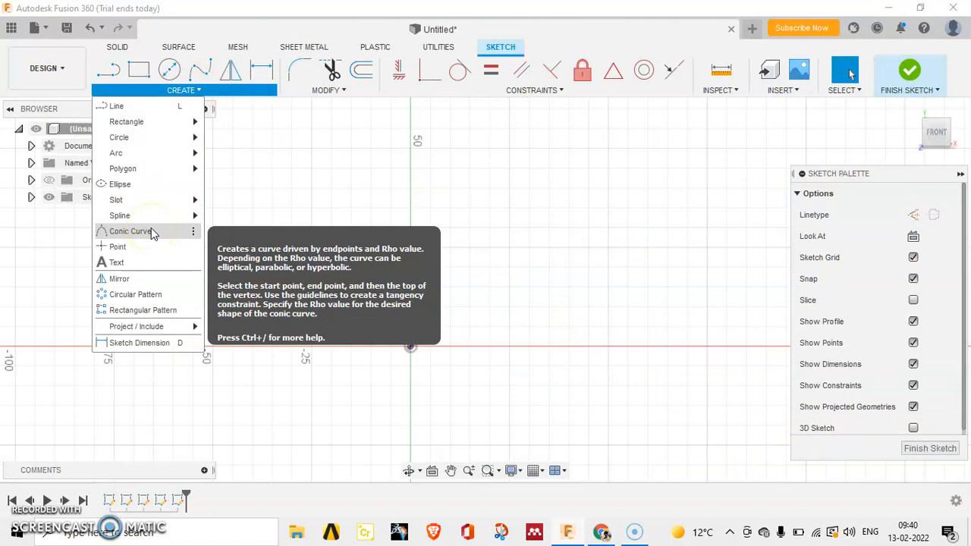
left_click(130, 232)
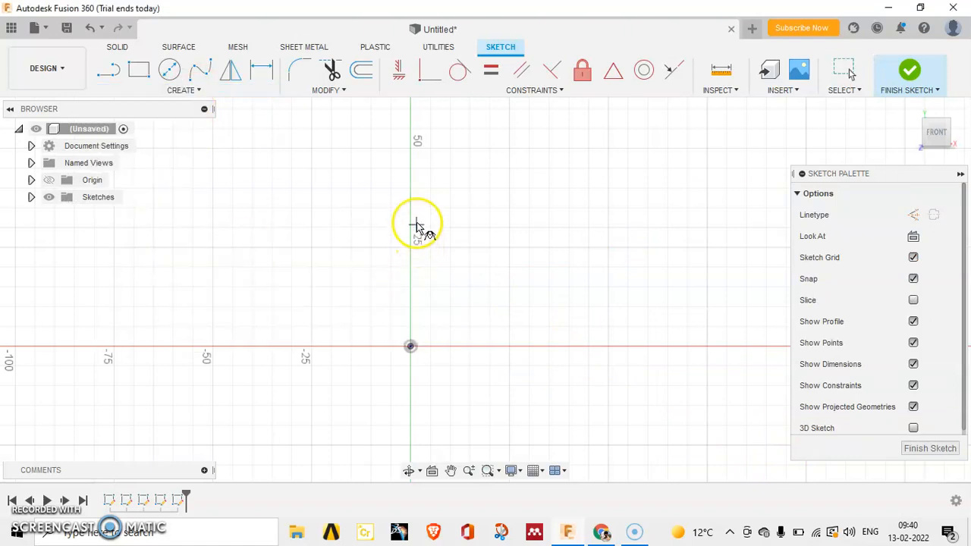
left_click(409, 248)
middle_click_drag(407, 364, 412, 258)
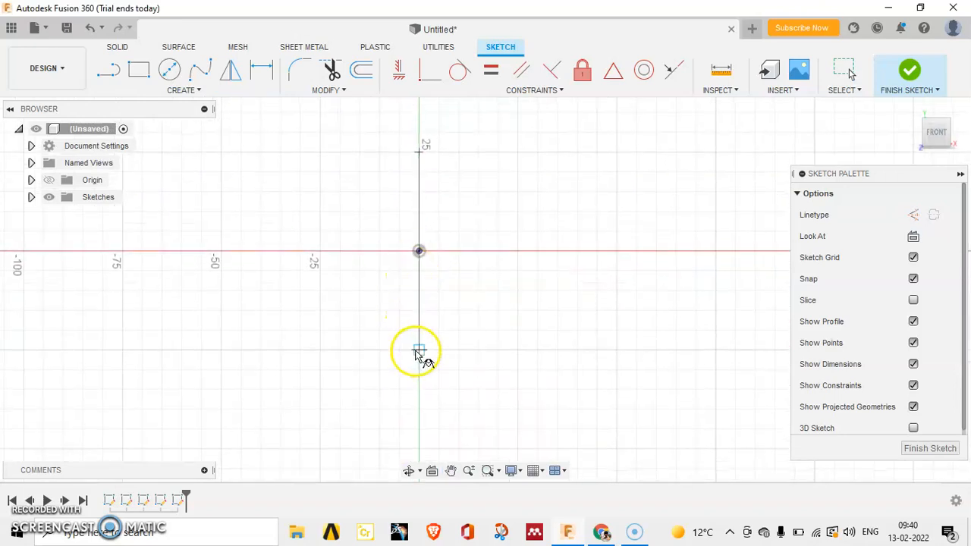
left_click(419, 350)
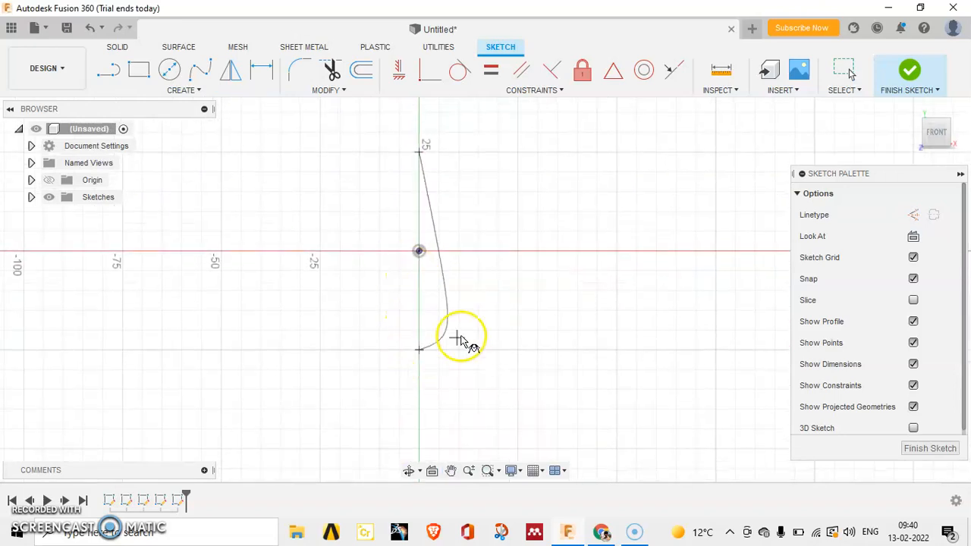
left_click(578, 252)
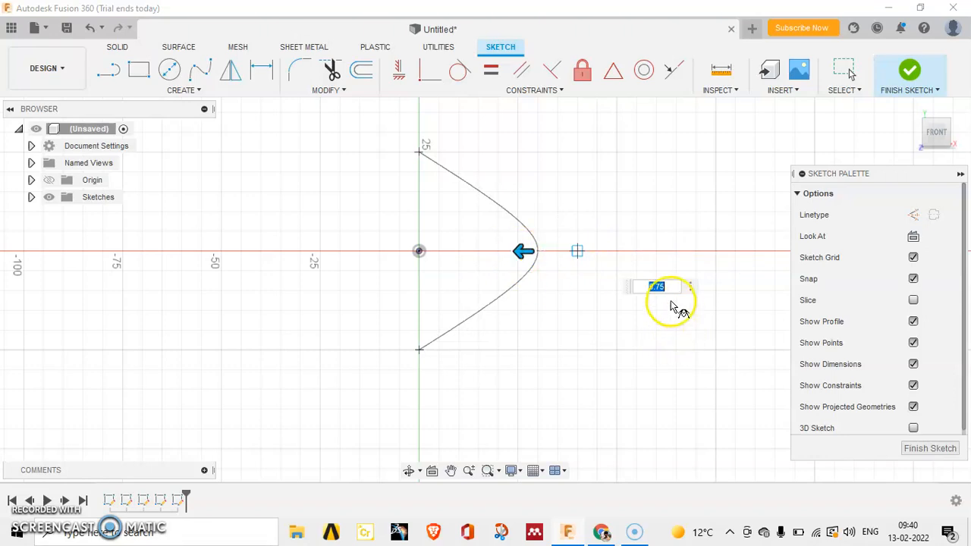
key("Escape")
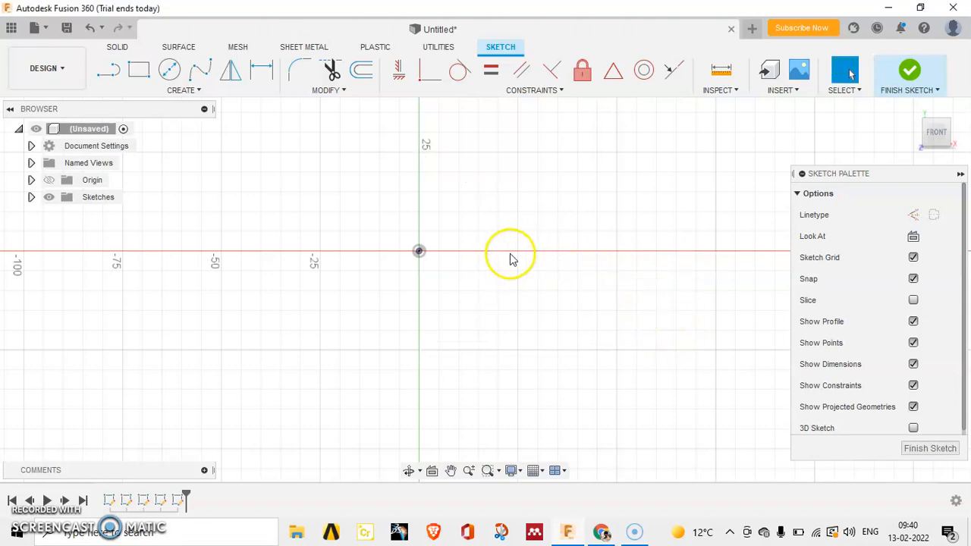
- Draw a conic curve from about (0, 25) to (0, -25) with its vertex at about (60, 0) and a rho value of 0.831
left_click(196, 91)
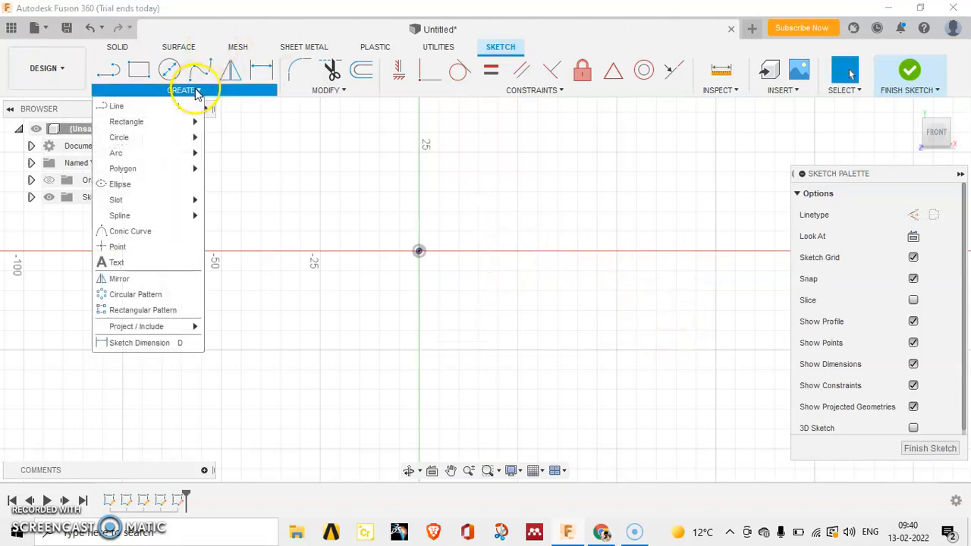
left_click(146, 229)
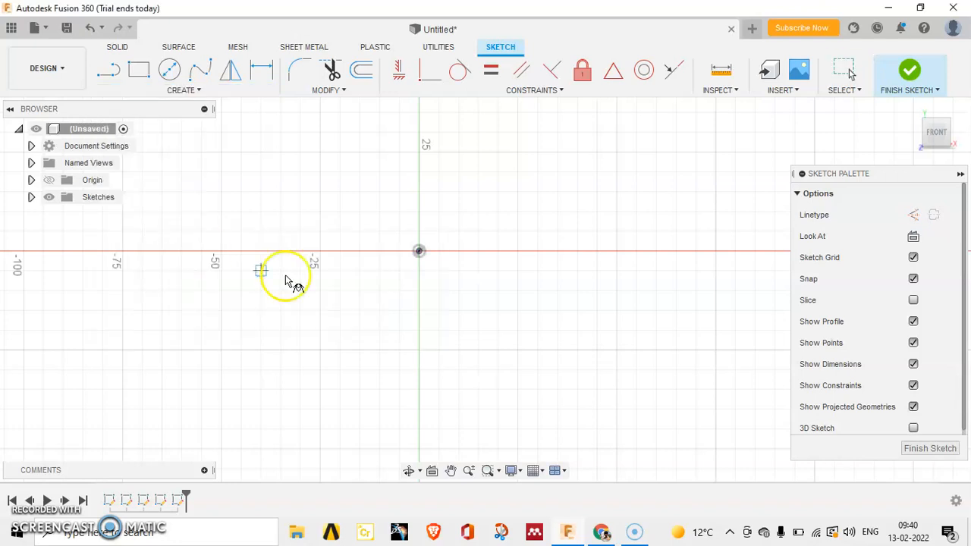
left_click(419, 151)
left_click(419, 350)
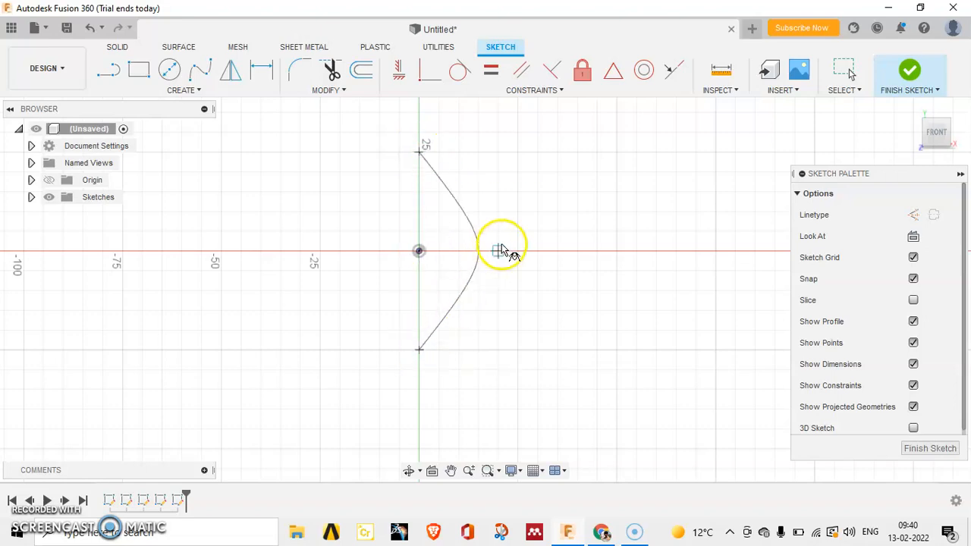
left_click(655, 252)
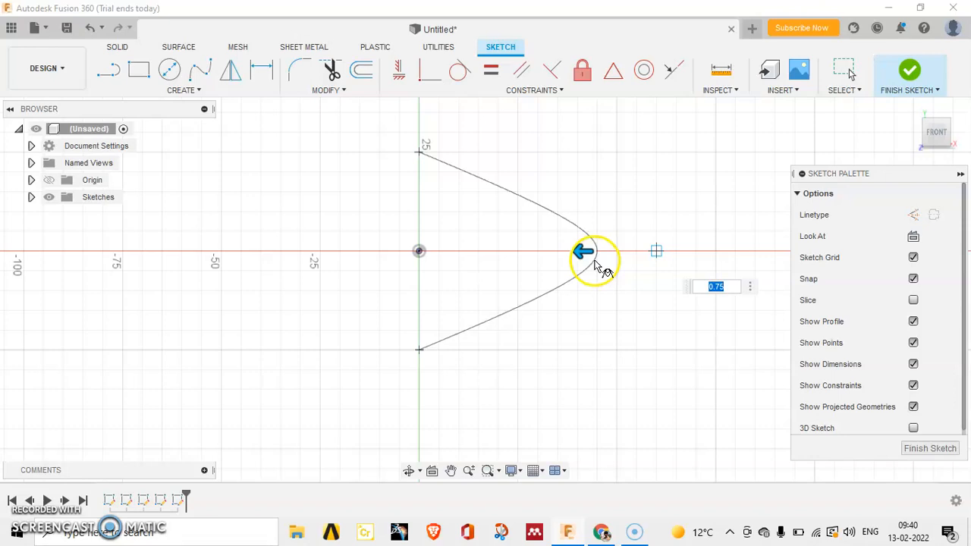
left_click_drag(581, 253, 593, 290)
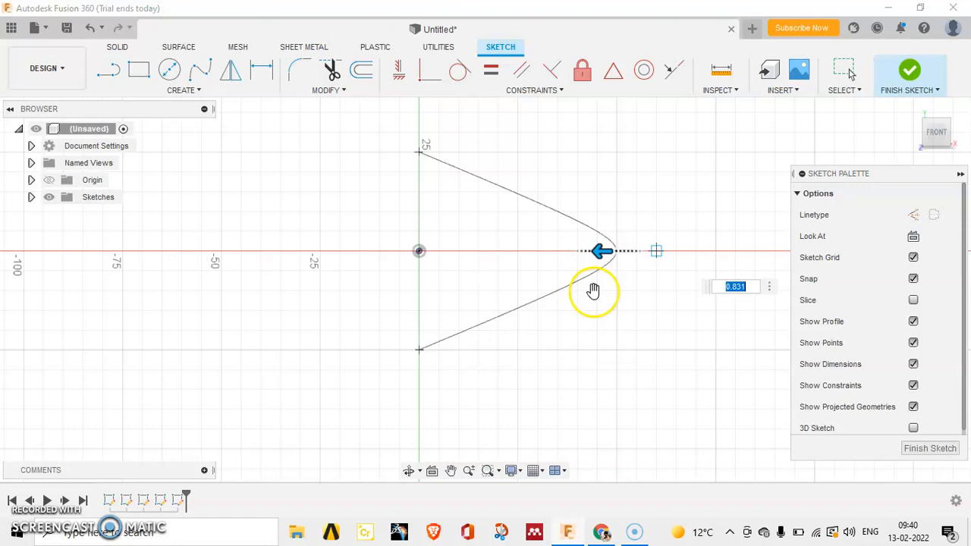
key("Return")
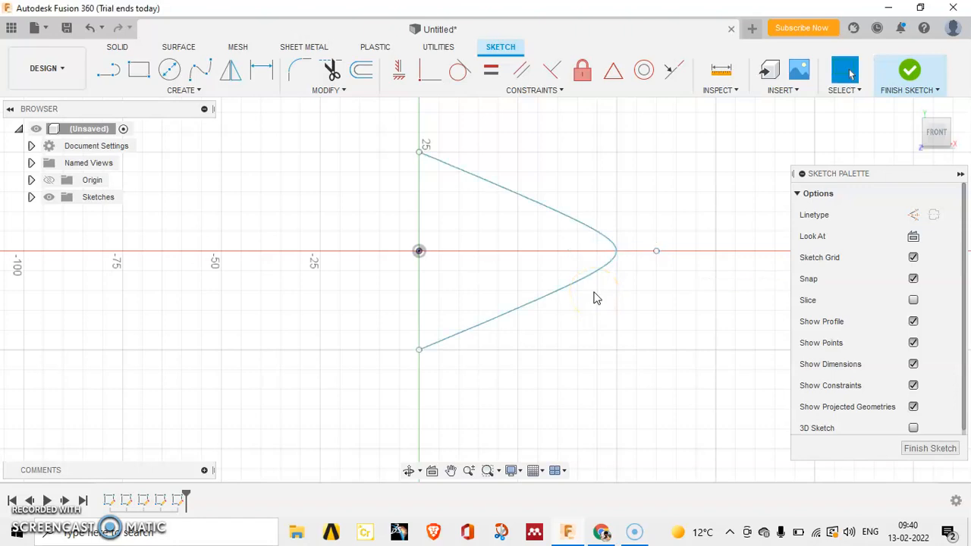
- Draw a two-point circle with its diameter running from about (-25, 10) to (27, 10)
left_click(161, 90)
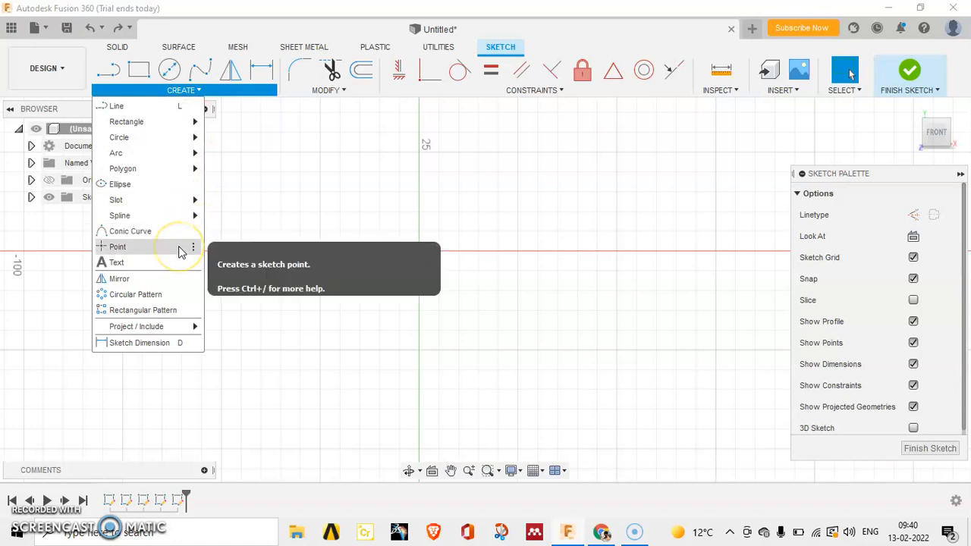
mouse_move(163, 143)
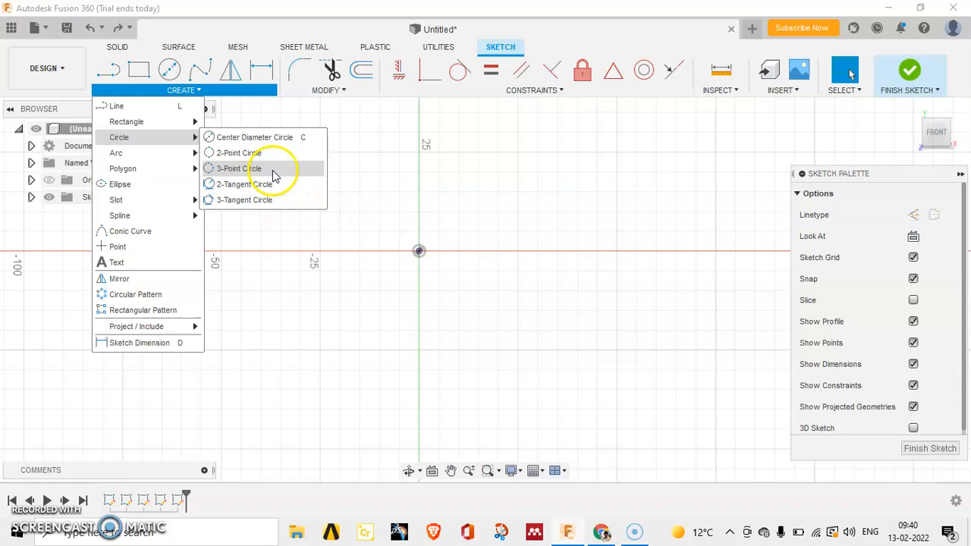
left_click(241, 152)
left_click(322, 211)
left_click(526, 212)
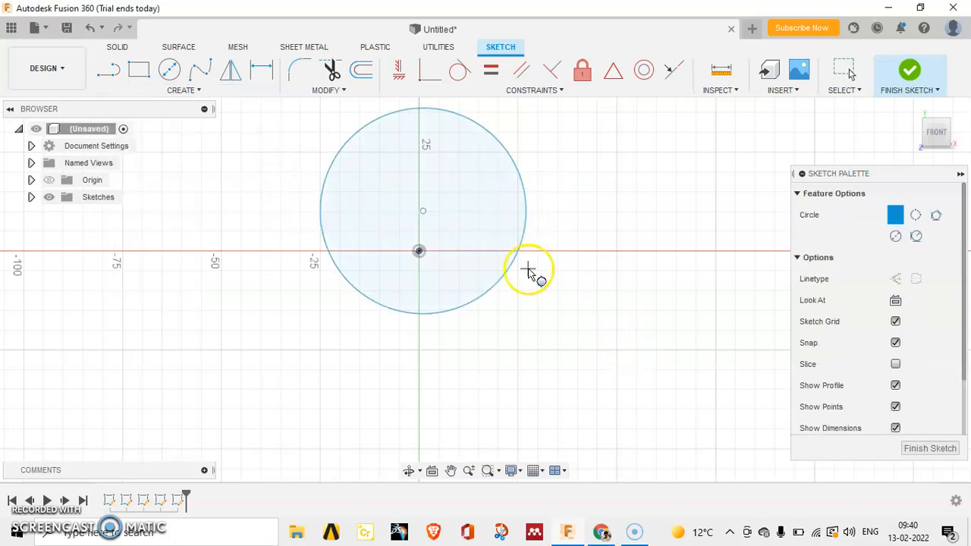
- Place six sketch points around the circle's circumference: two on its right side, two along the lower arc and upper right, and two on its left
left_click(192, 96)
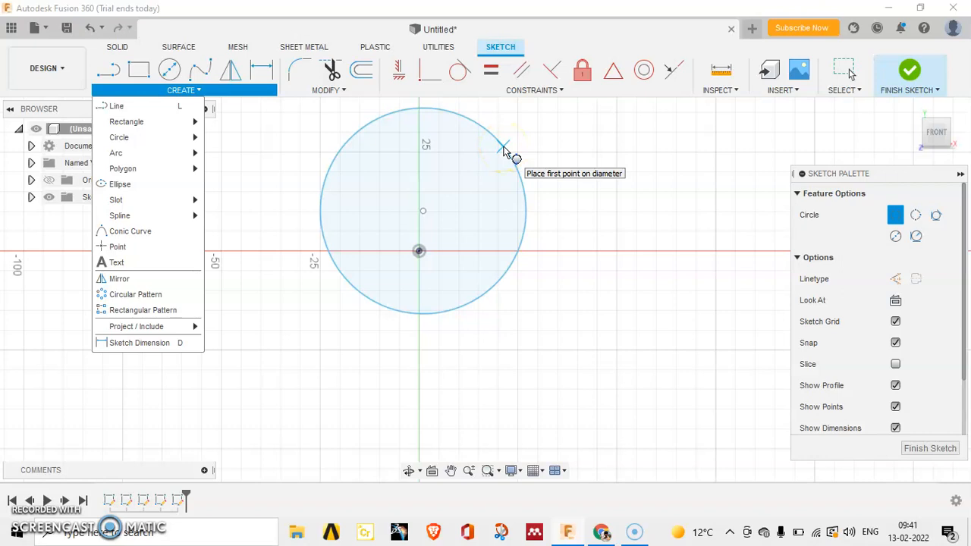
left_click(151, 247)
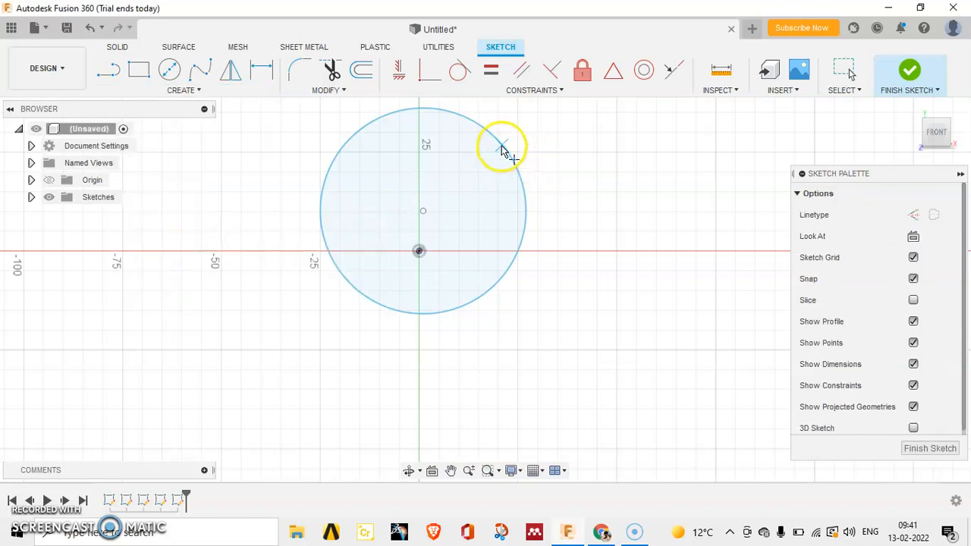
left_click(524, 193)
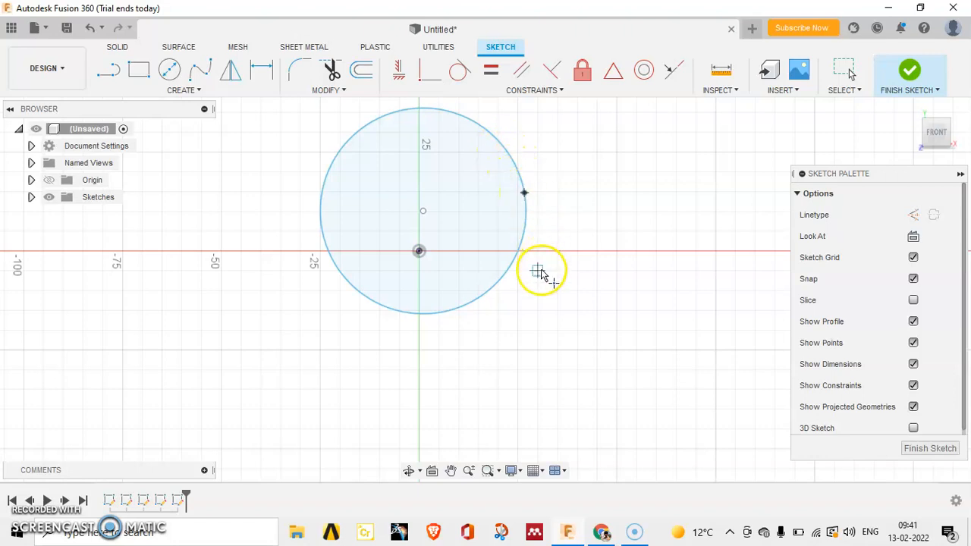
left_click(497, 282)
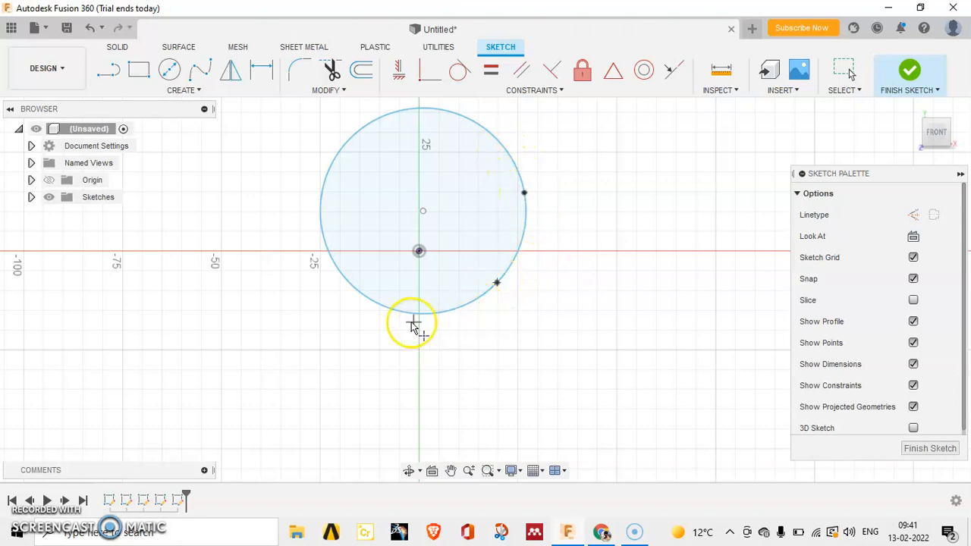
left_click(392, 309)
left_click(320, 193)
left_click(348, 141)
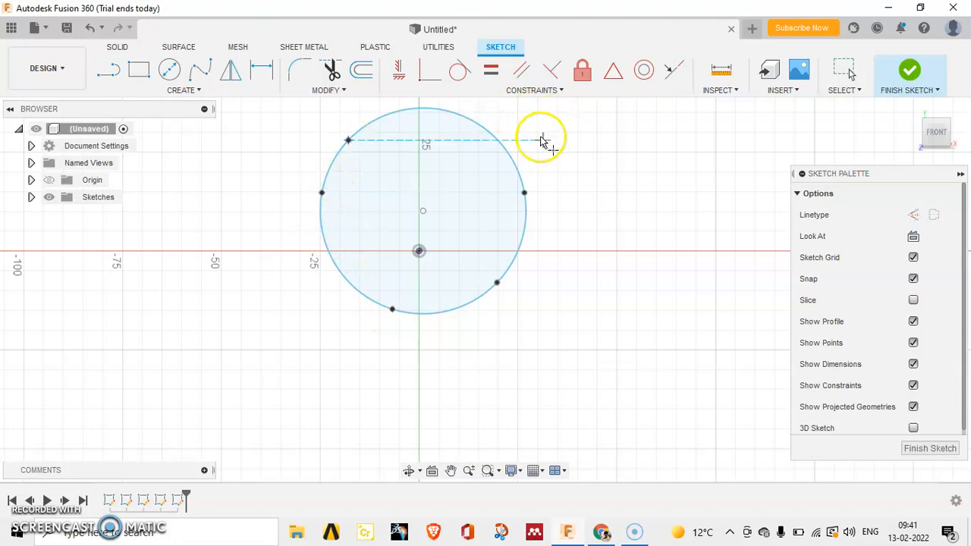
left_click(498, 140)
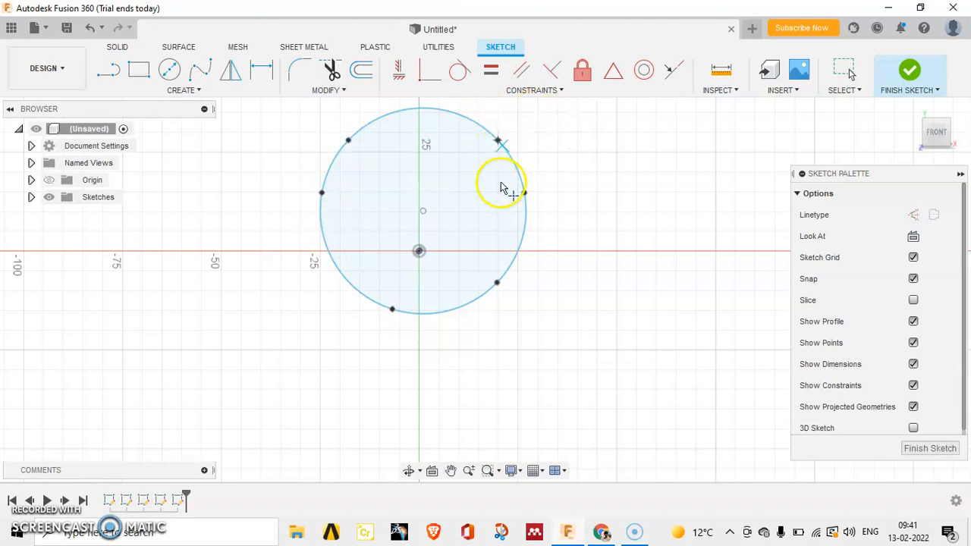
- Leave the Point command, select the circle together with all its sketch points, and delete them
left_click(185, 89)
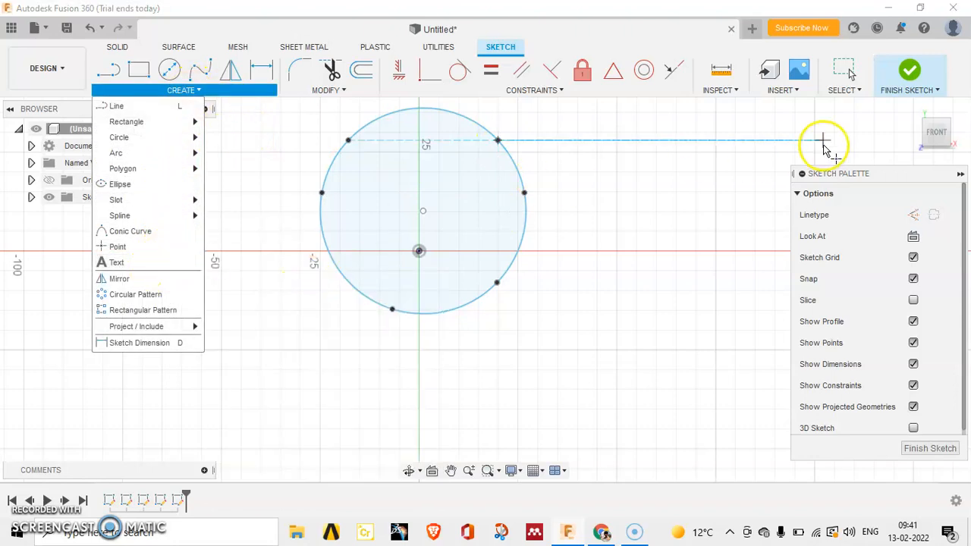
scroll(574, 213, "down", 2)
middle_click_drag(563, 272, 568, 331)
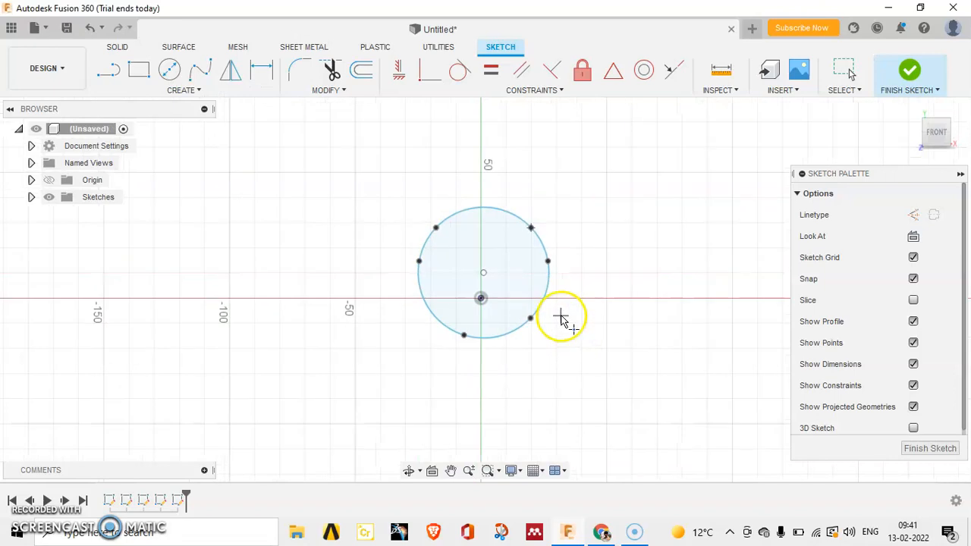
key("Escape")
mouse_move(343, 176)
left_mouse_down()
mouse_move(472, 308)
mouse_move(601, 406)
left_mouse_up()
key("Delete")
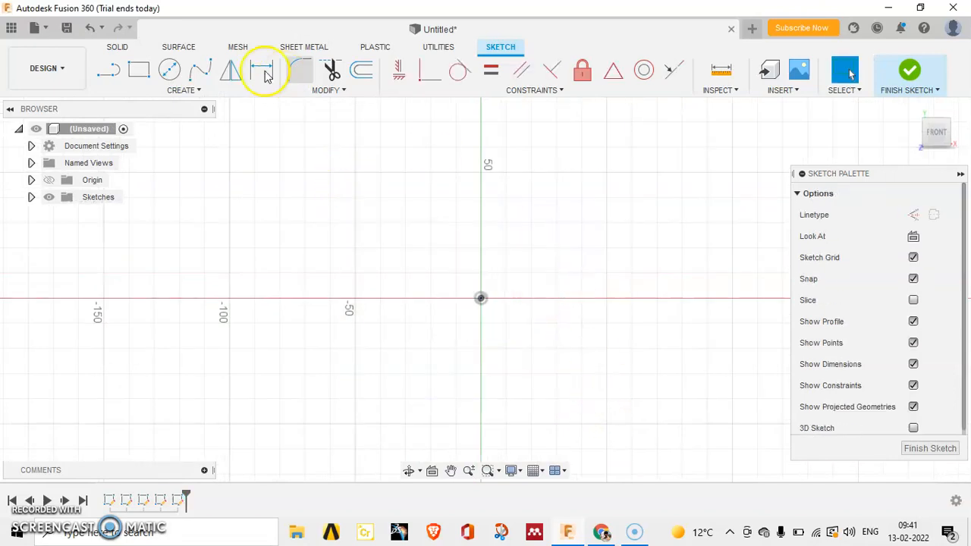
left_click(191, 91)
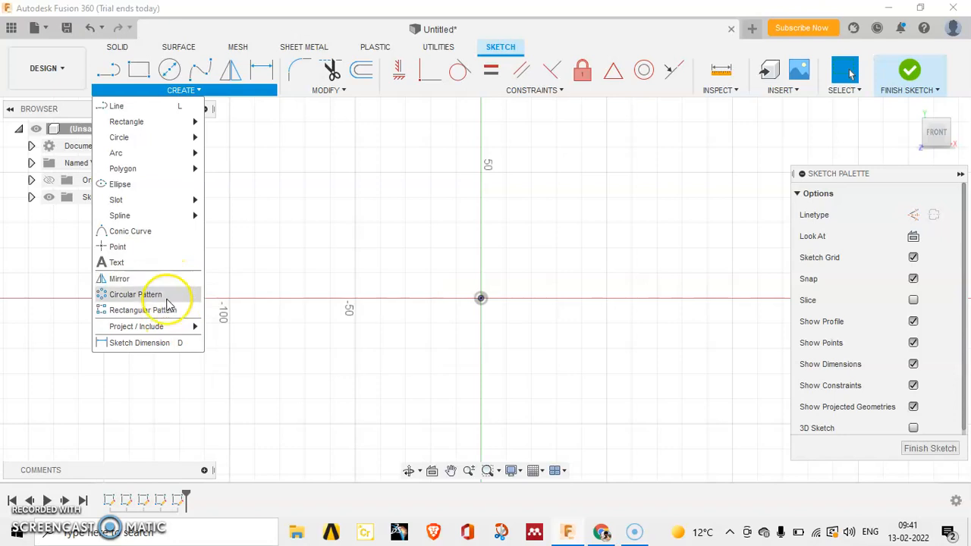
left_click(534, 90)
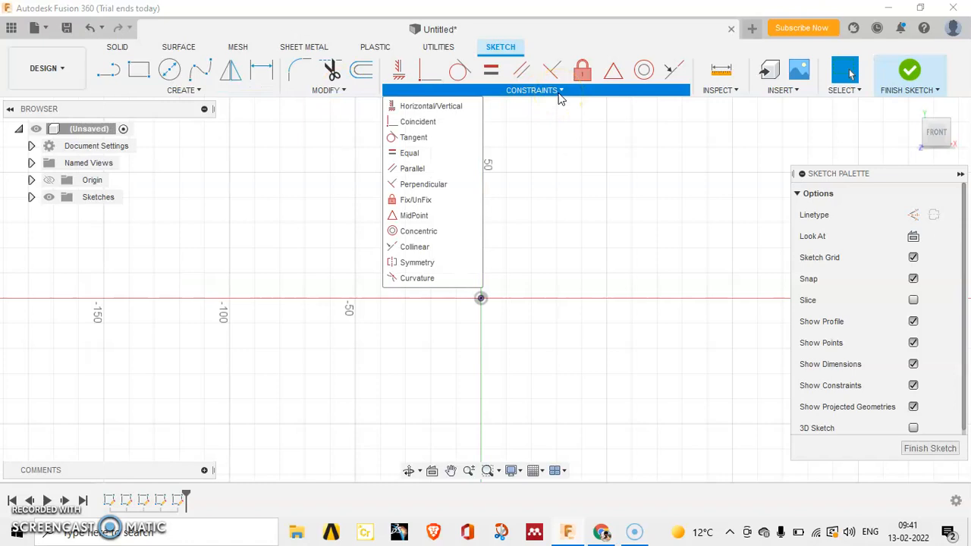
left_click(171, 91)
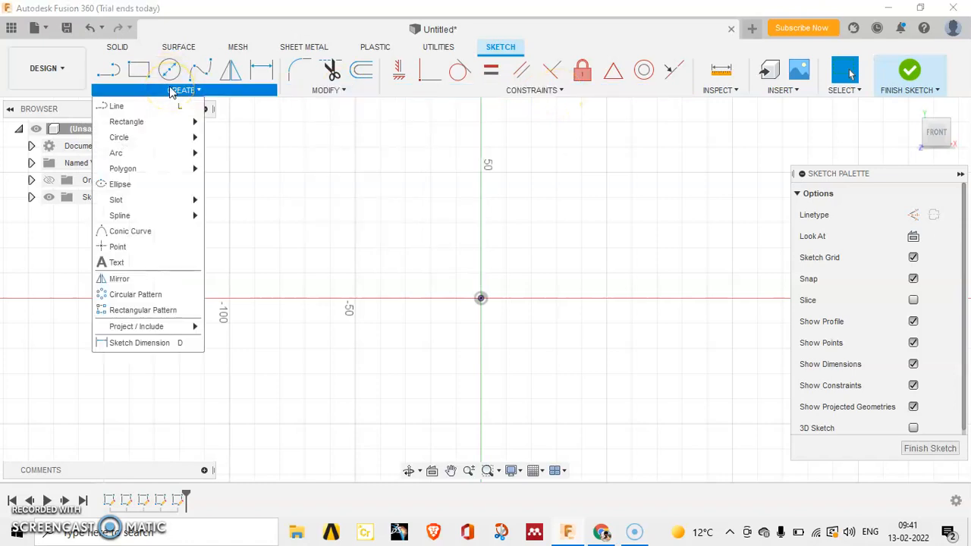
- Finish the front-plane sketch and leave sketch editing
middle_click_drag(361, 147, 342, 212)
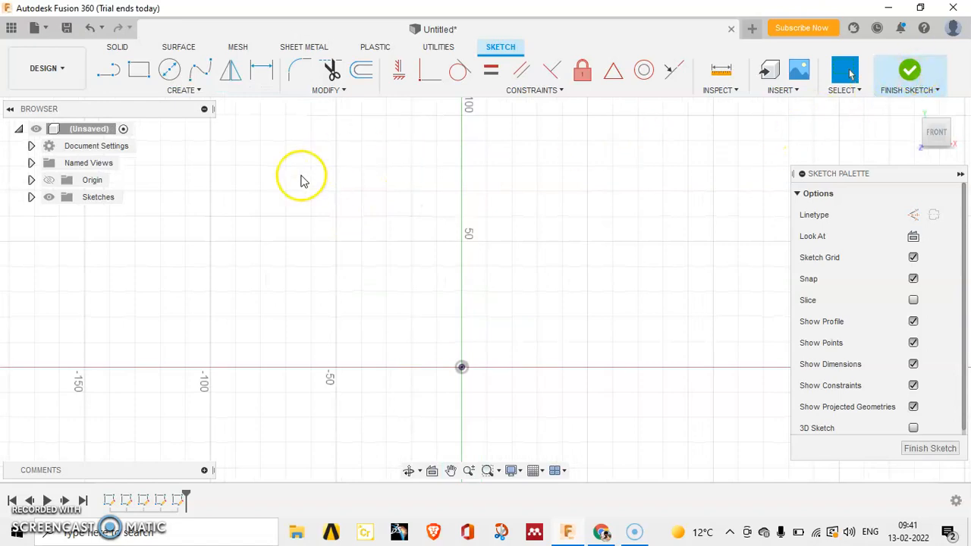
left_click(909, 70)
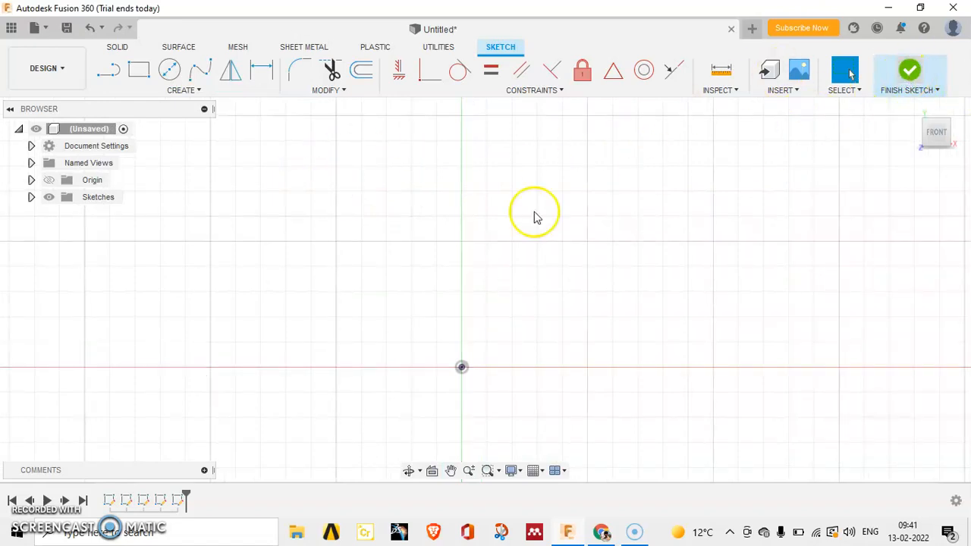